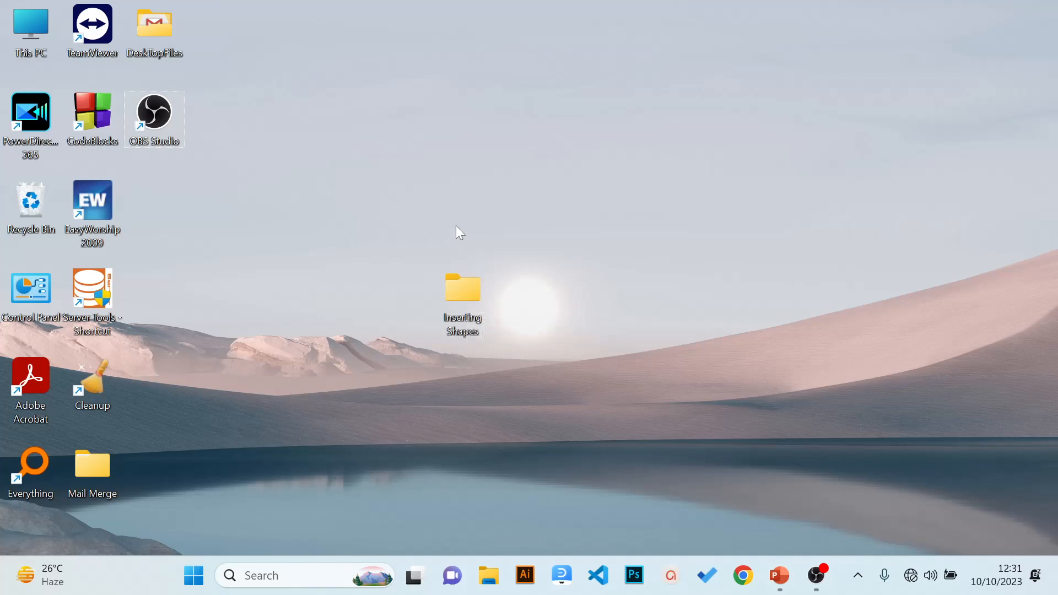
Create a new Microsoft Word document inside the Inserting Shapes folder on the desktop
double_click(463, 298)
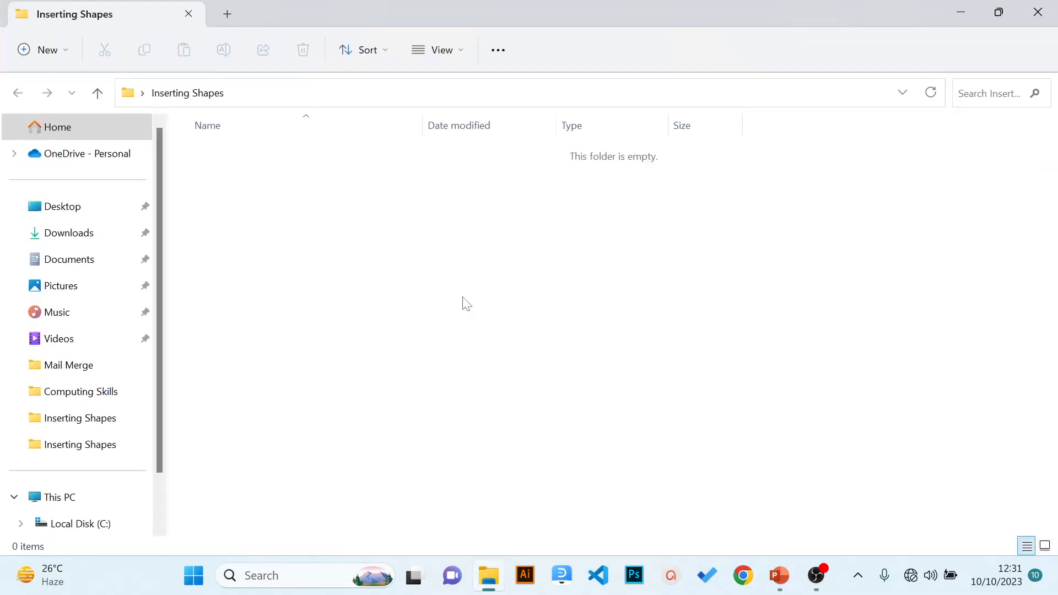
right_click(395, 244)
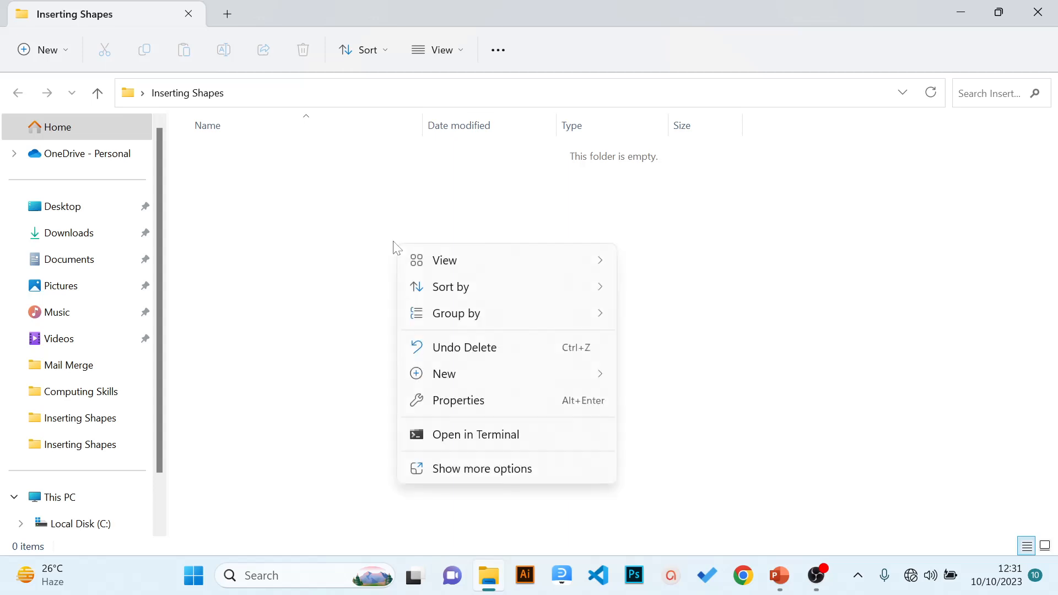
mouse_move(496, 375)
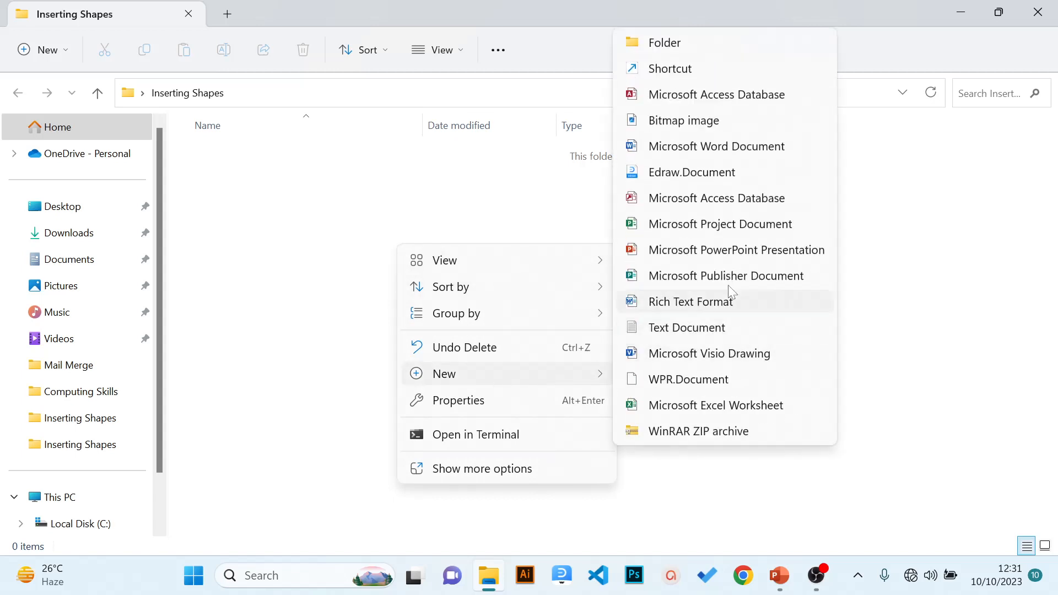
left_click(694, 147)
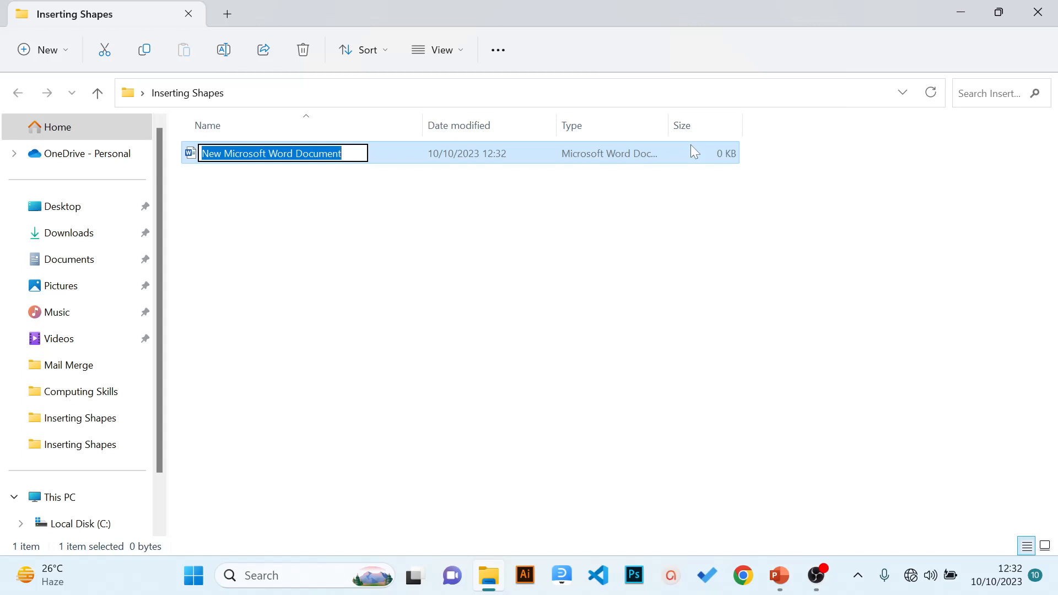
Name the new Word document "Inserting & Formatting Shapes" and open it
key("BackSpace")
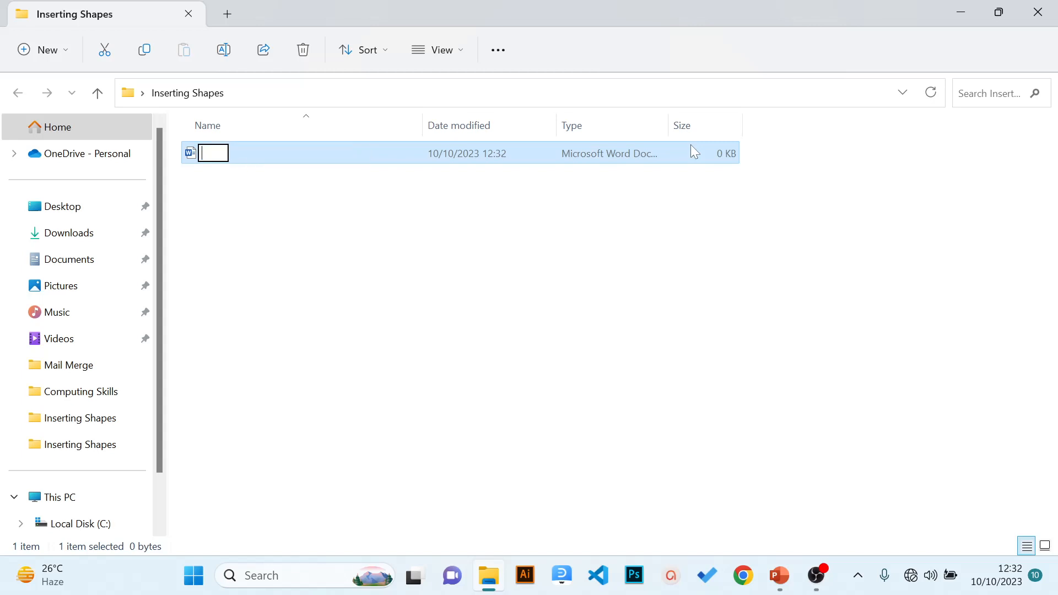
type("Inserting ")
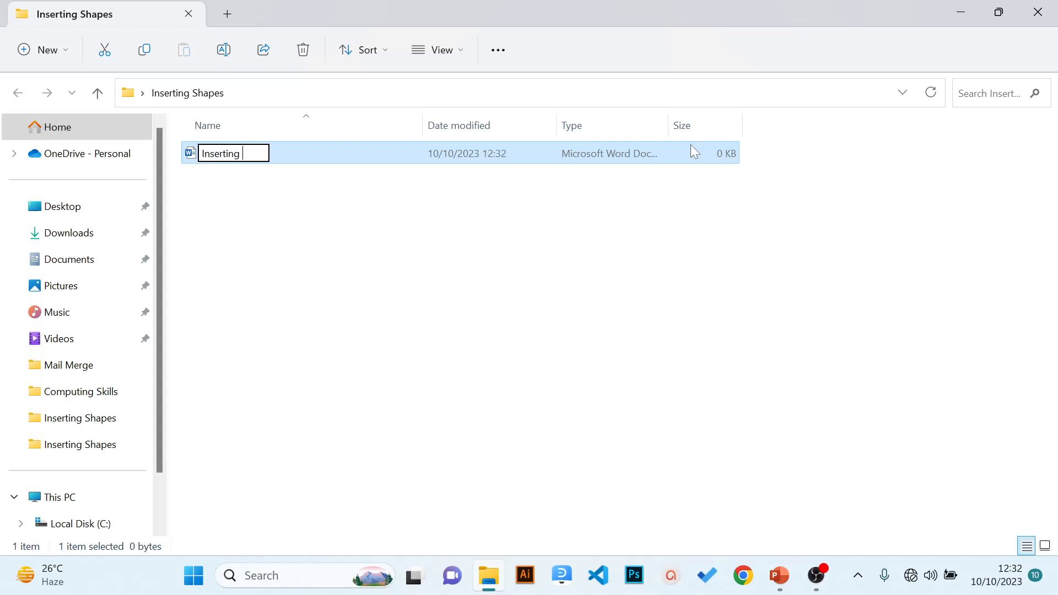
type("& Format")
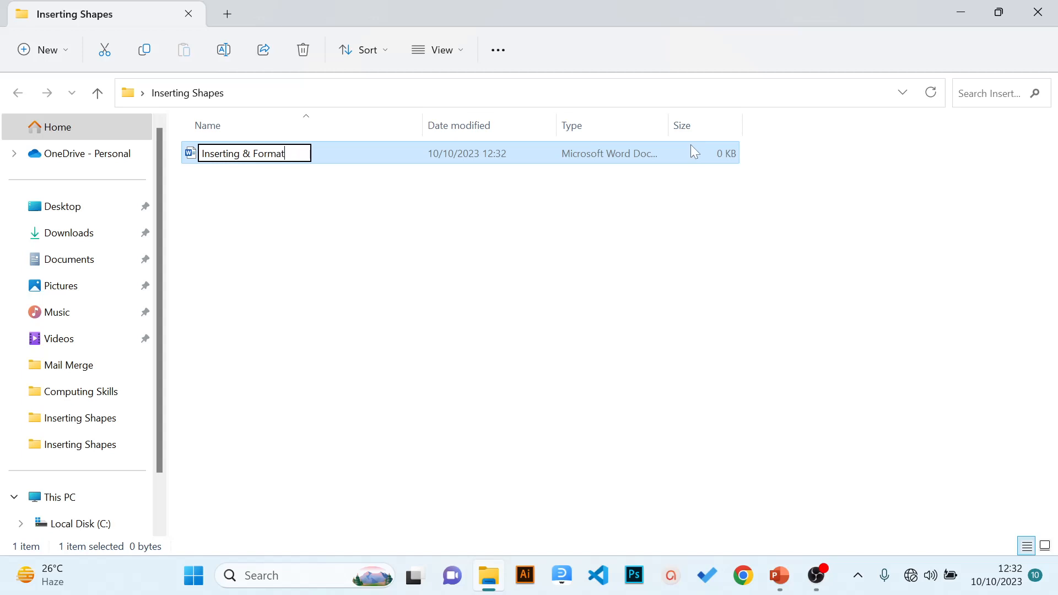
type("ting Shapes")
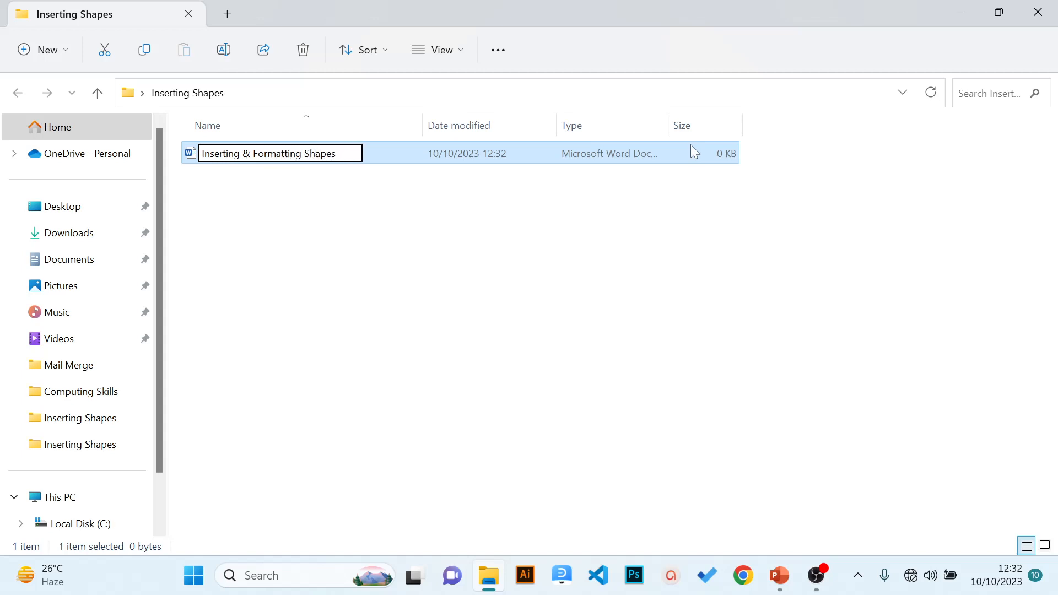
key("Return")
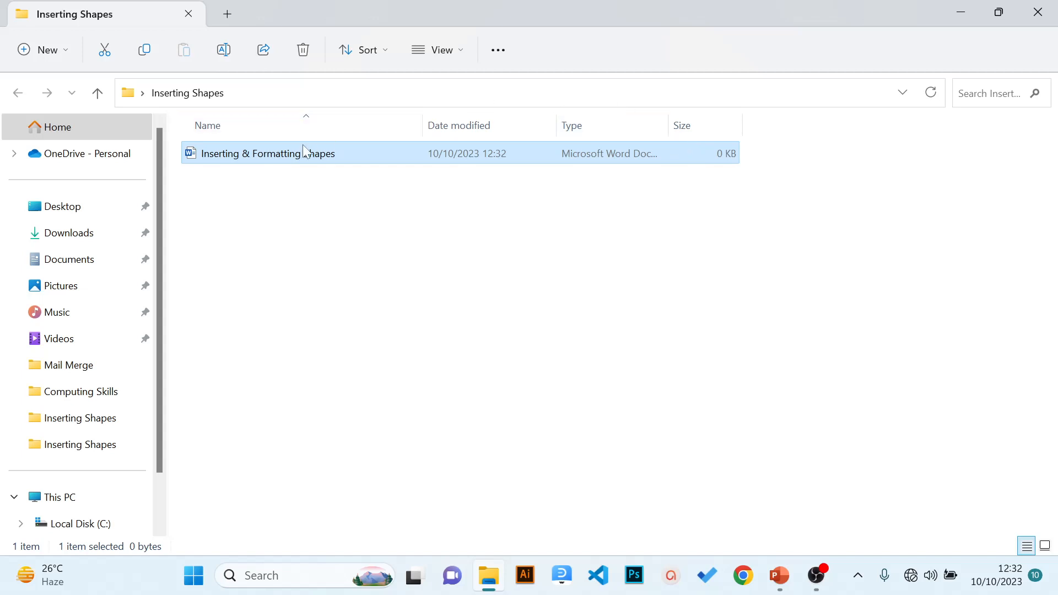
double_click(264, 155)
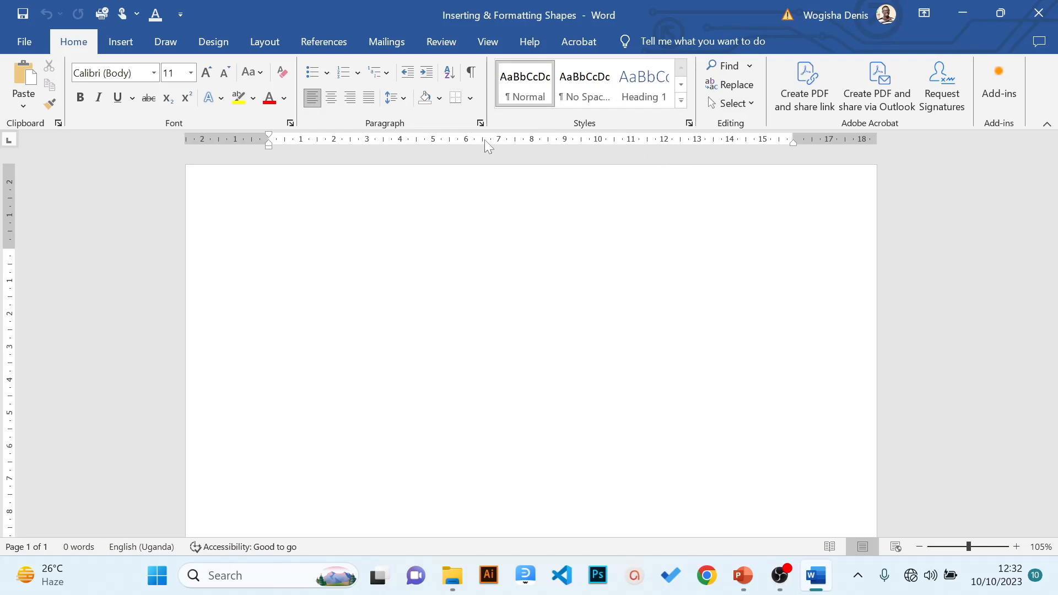
Insert a cube from the basic shapes, drawn about 5.61 cm high and wide near the middle of the page
left_click(127, 48)
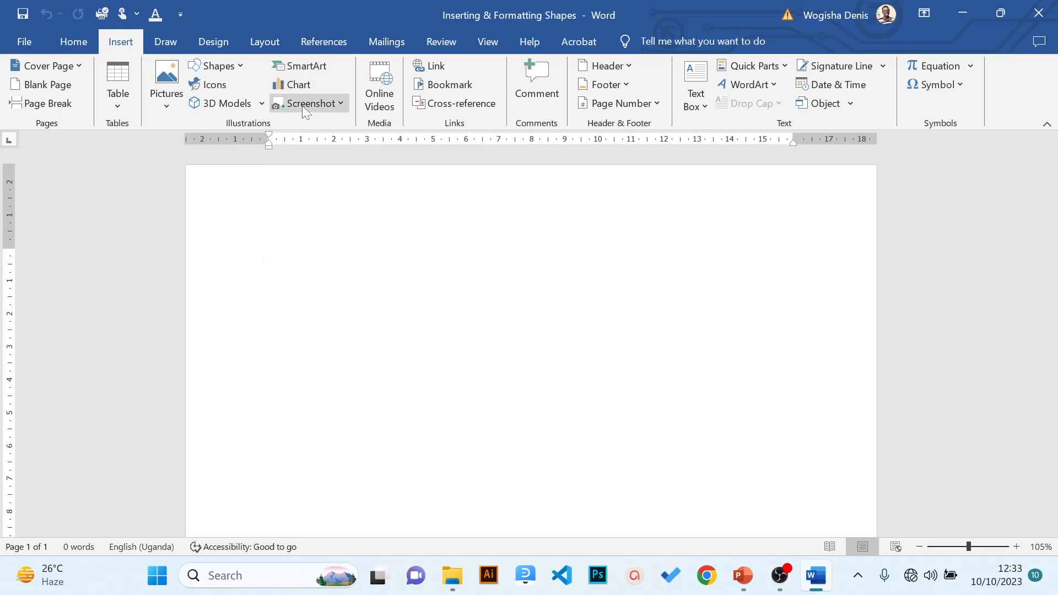
left_click(238, 71)
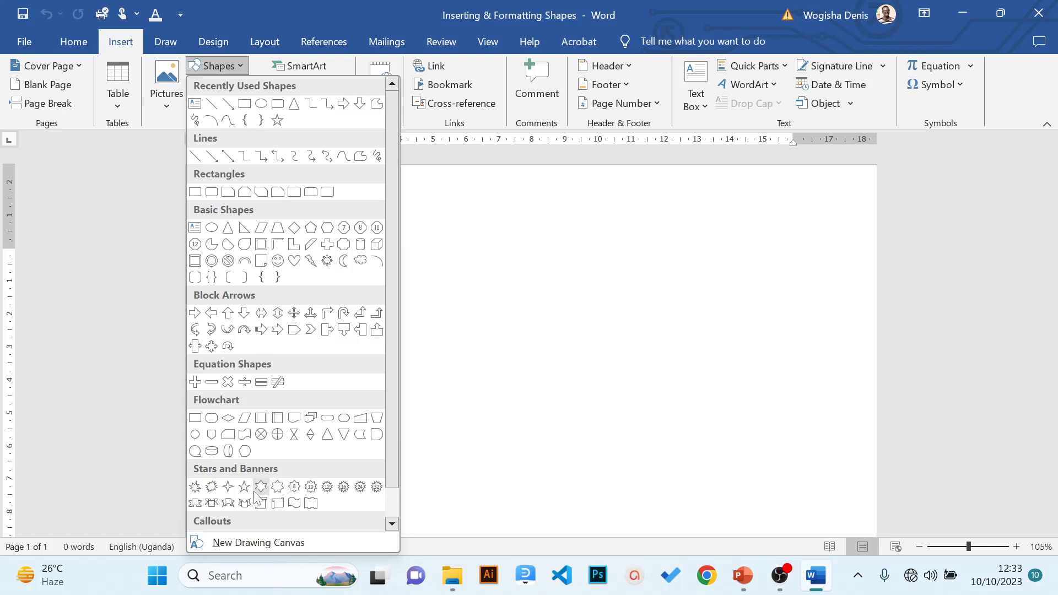
left_click_drag(396, 453, 397, 521)
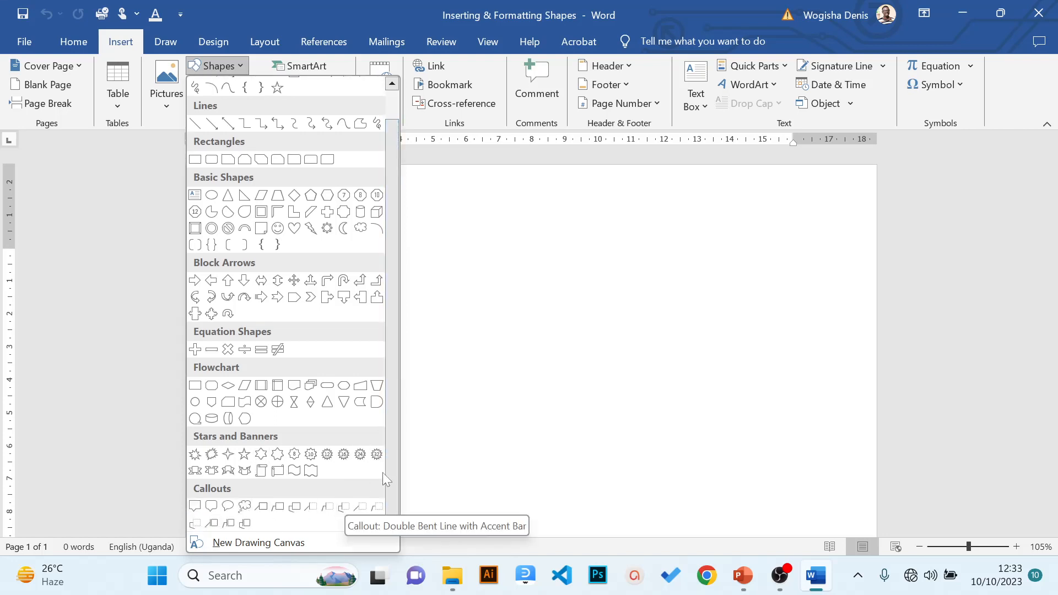
scroll(392, 428, "up", 2)
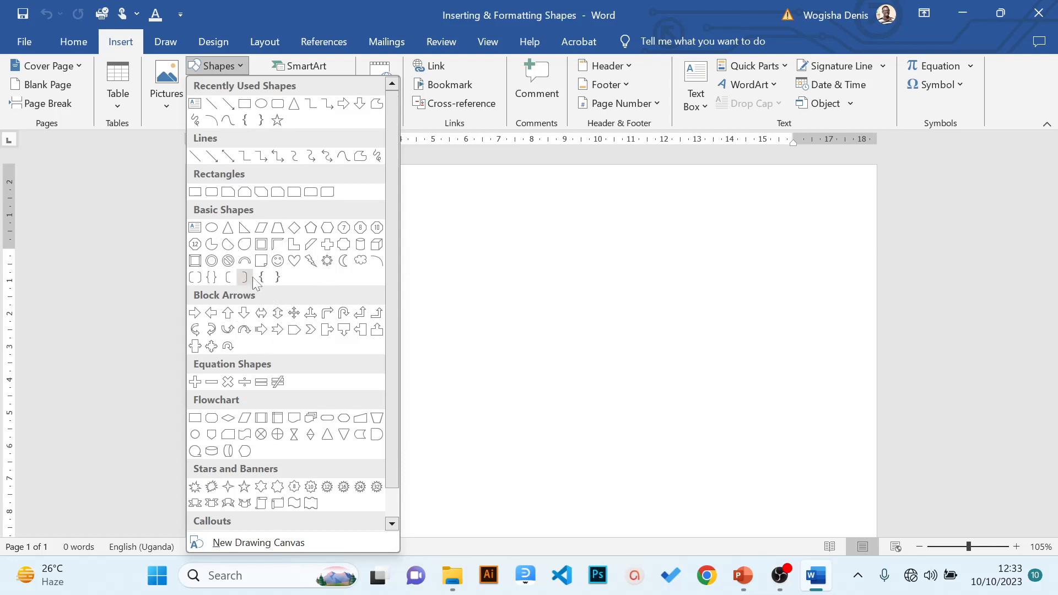
left_click(377, 244)
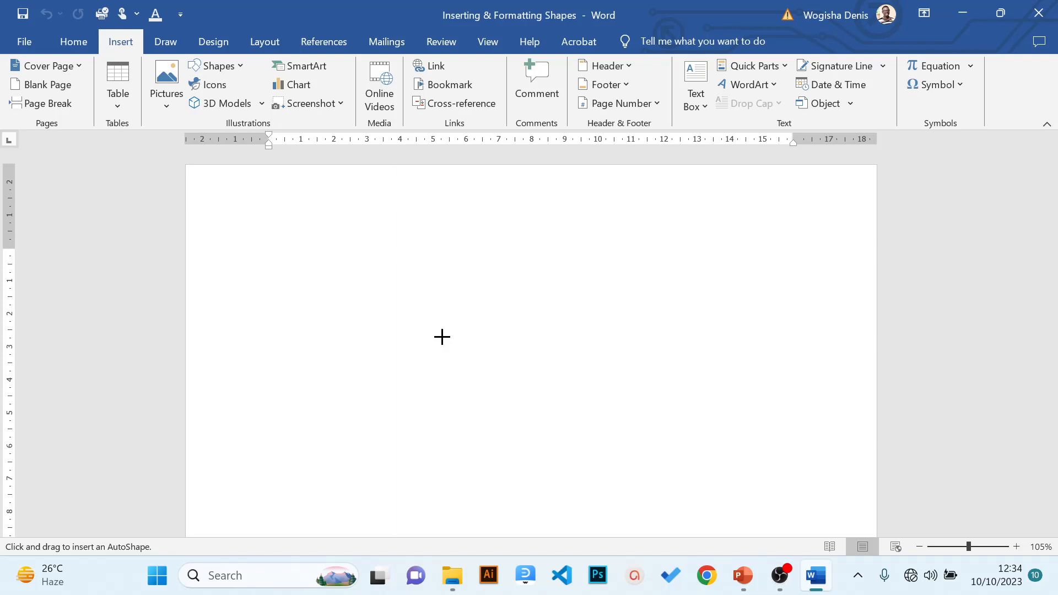
left_click_drag(442, 337, 629, 458)
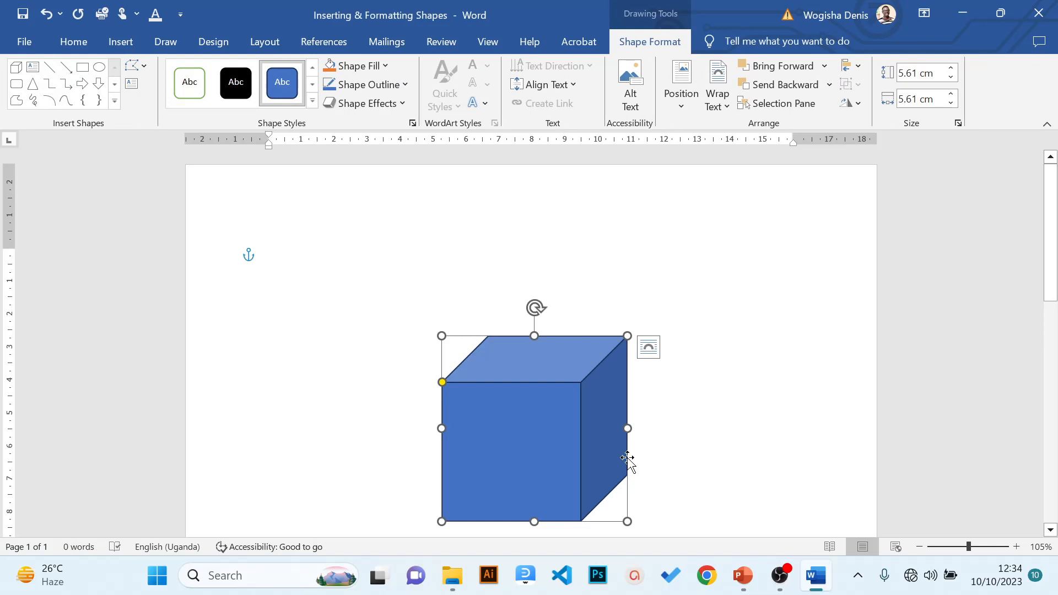
Resize the cube proportionally, enlarging it to about 7.1 cm and shrinking it back to about 5.97 cm high and wide
left_click_drag(1051, 239, 1053, 272)
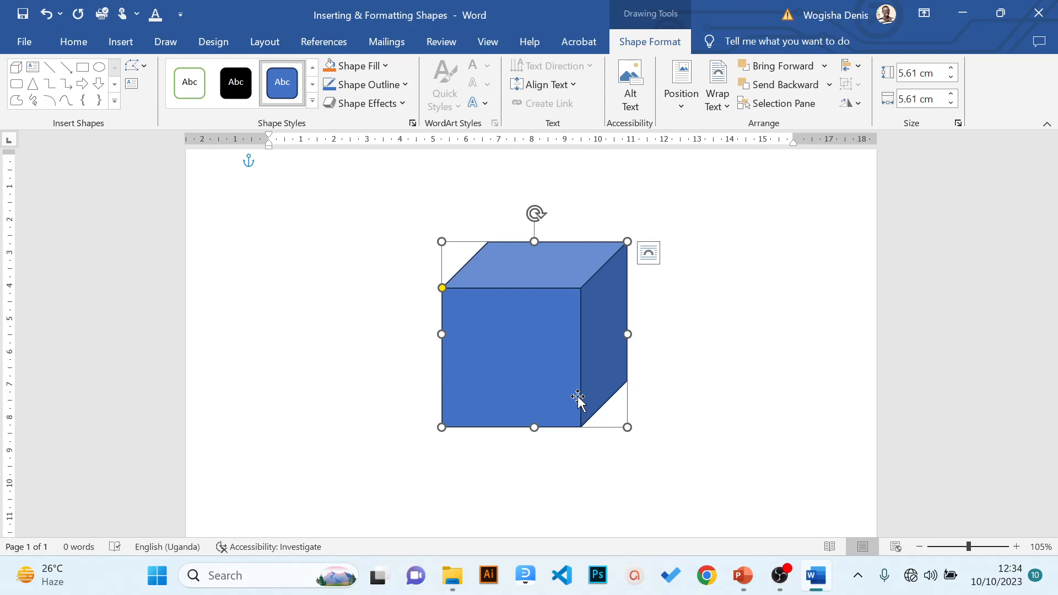
scroll(1053, 213, "up", 3)
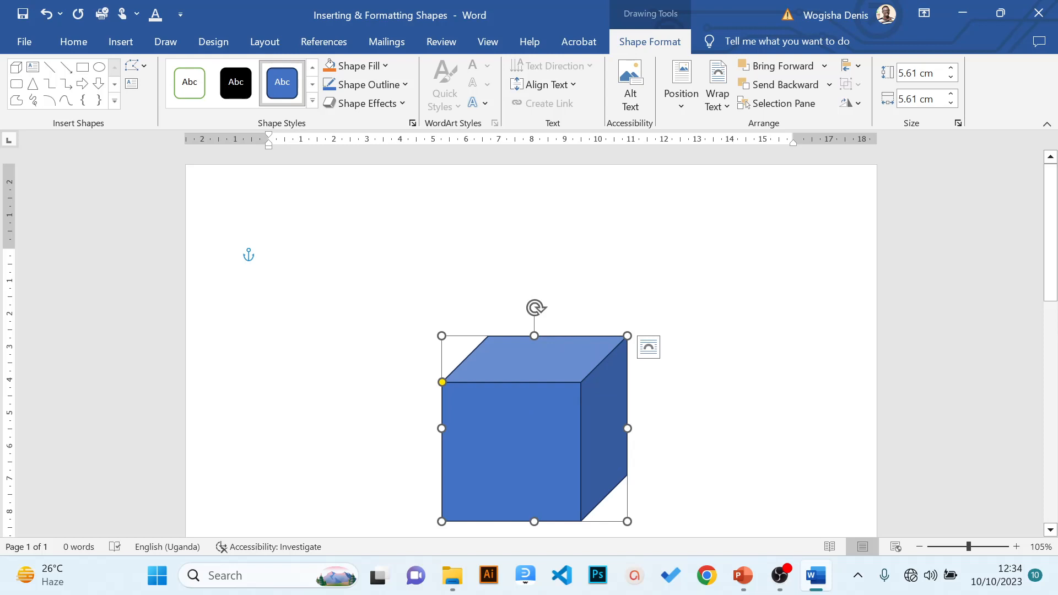
left_click_drag(1055, 205, 1055, 238)
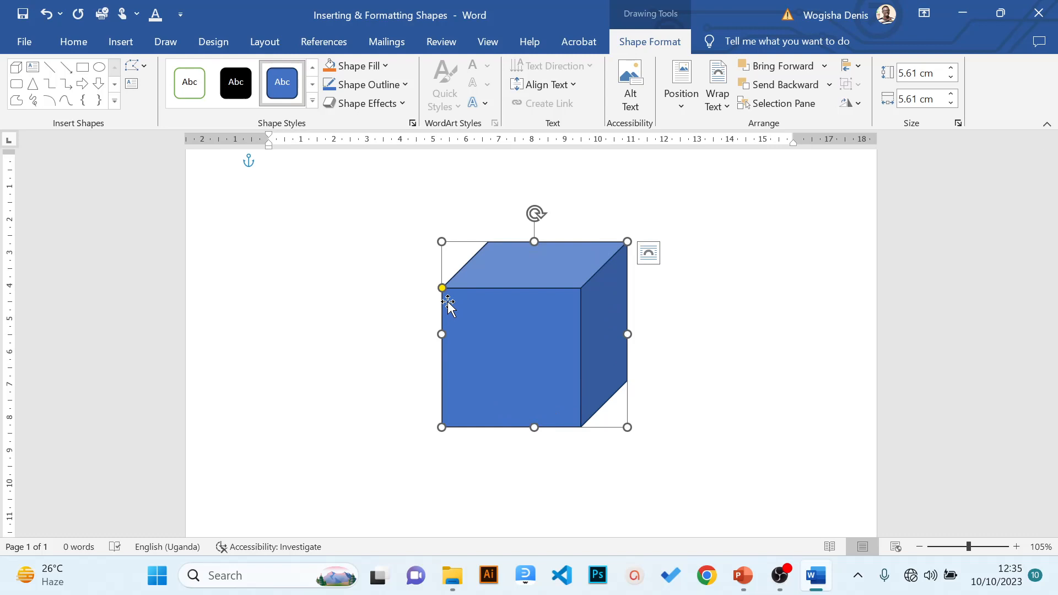
left_click_drag(627, 427, 675, 475)
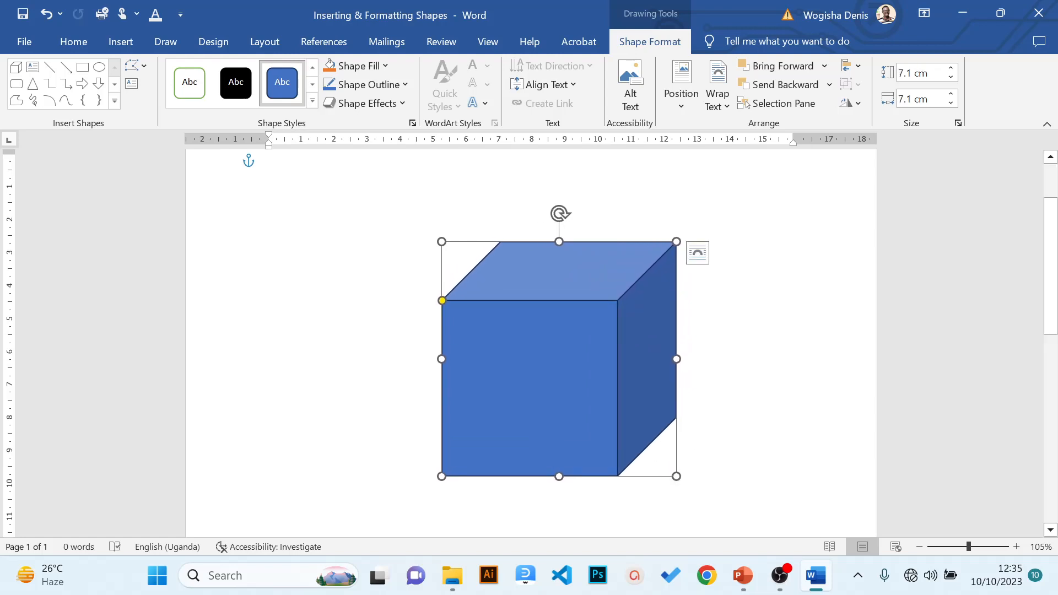
mouse_move(1057, 247)
left_mouse_down()
mouse_move(1056, 219)
mouse_move(1057, 234)
left_mouse_up()
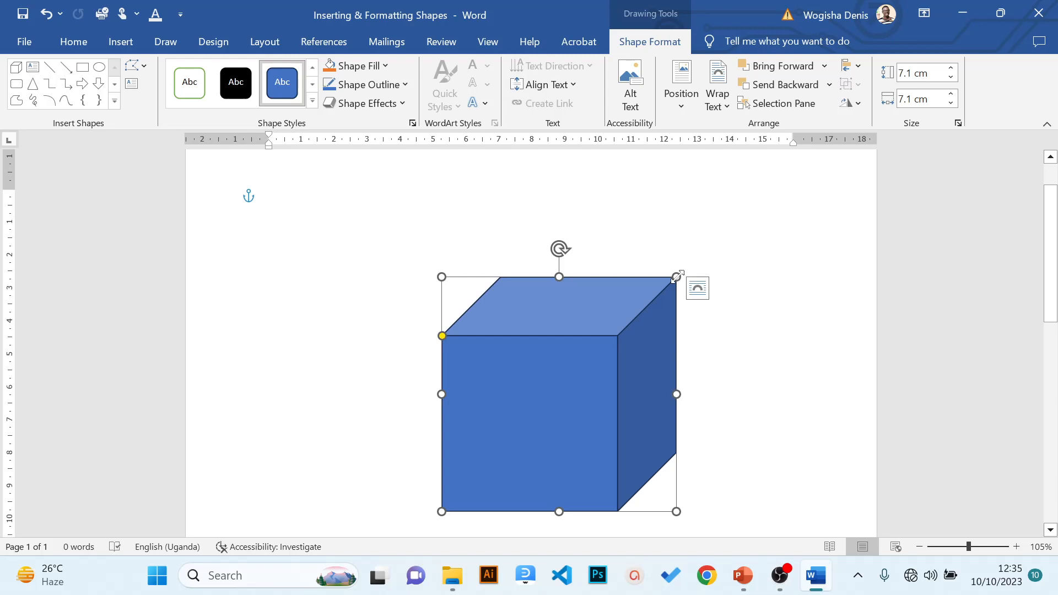
left_click_drag(677, 277, 639, 314)
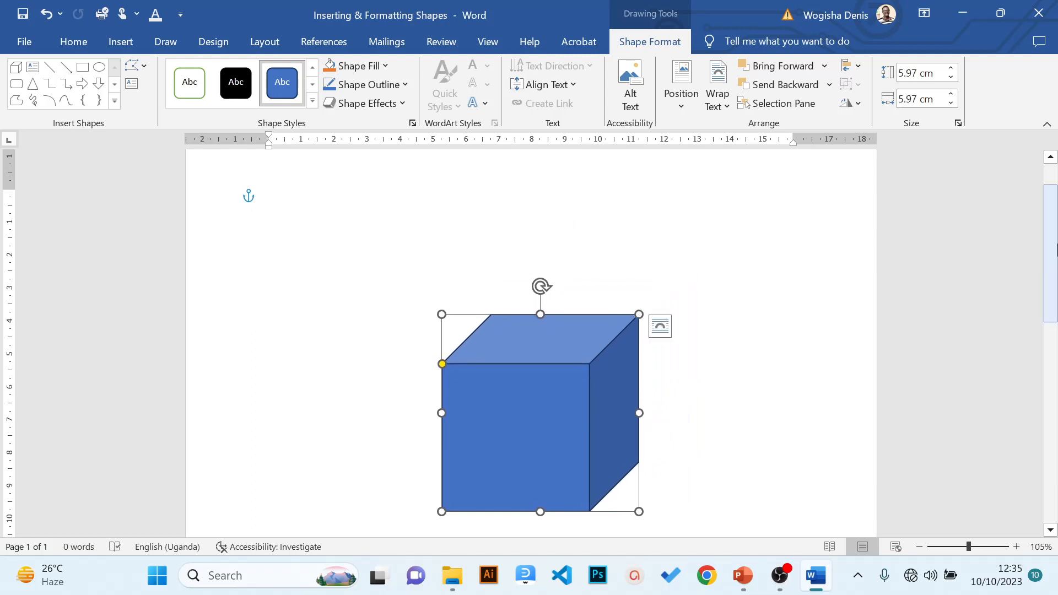
Insert a heart from the basic shapes above the cube, drawn about 4.44 cm high and wide
scroll(1055, 223, "up", 2)
scroll(1055, 223, "down", 3)
scroll(1055, 223, "up", 2)
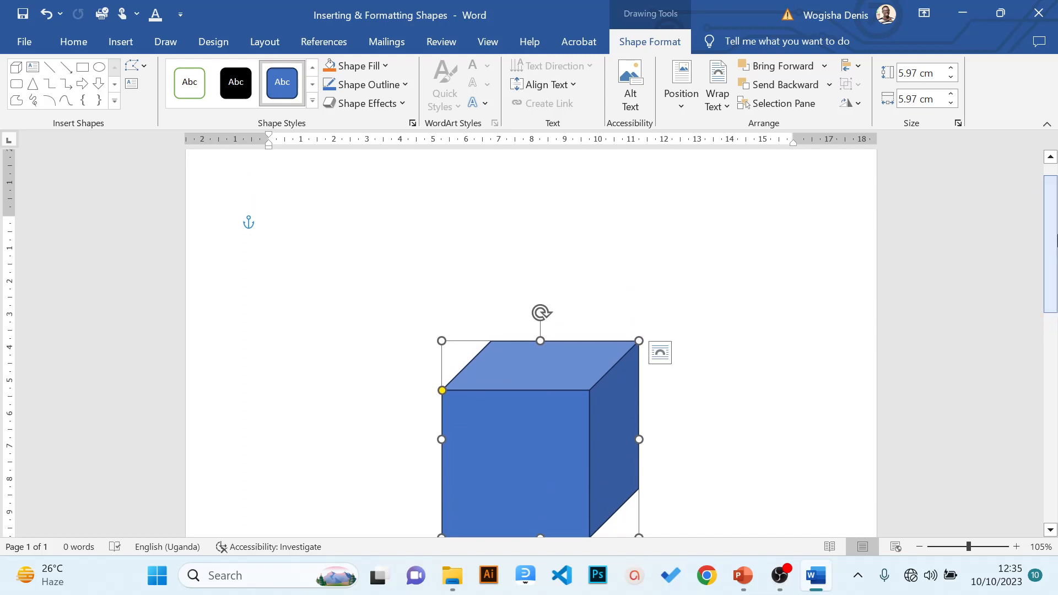
left_click(120, 41)
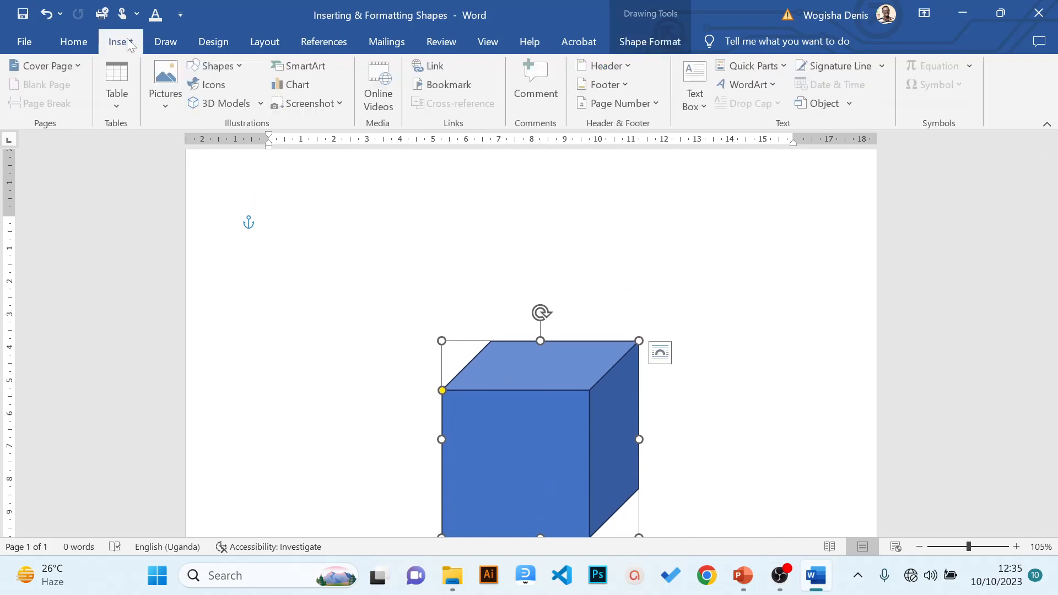
left_click(224, 70)
left_click(311, 261)
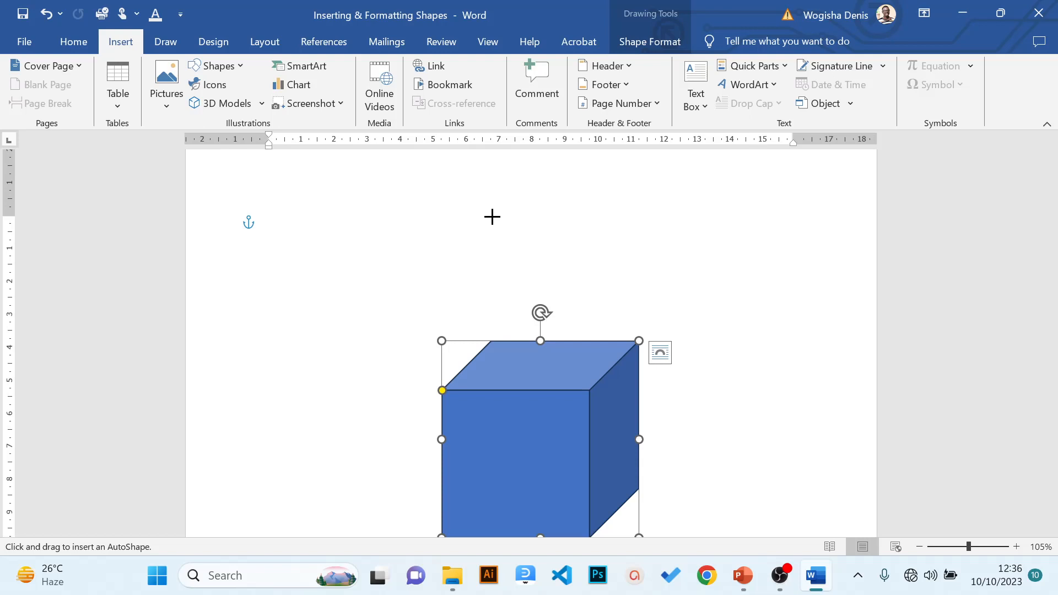
left_click_drag(492, 217, 639, 359)
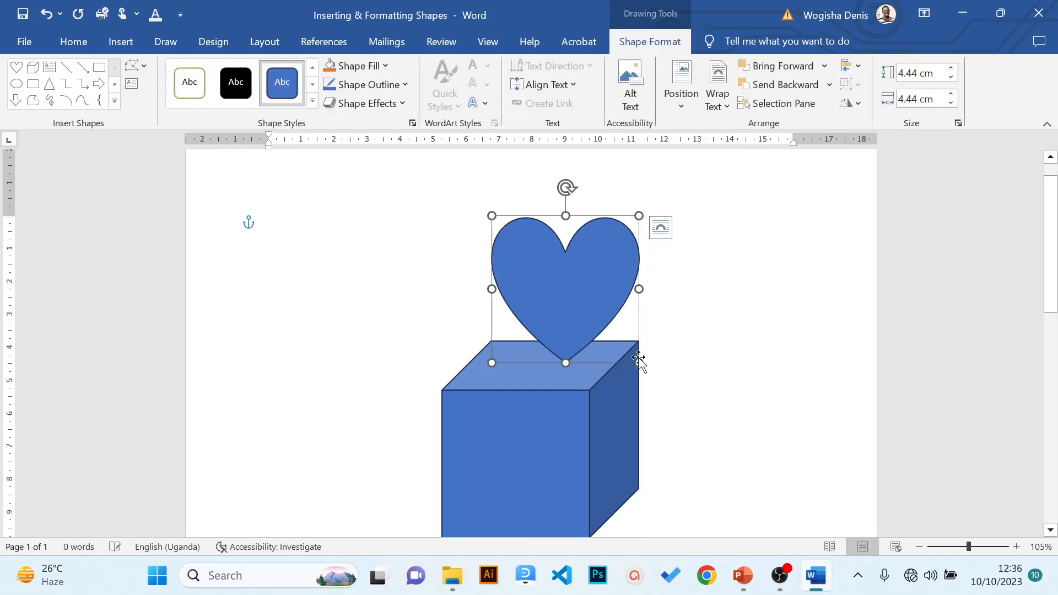
key("shift")
key("shift")
key("shift")
key("shift")
key("shift")
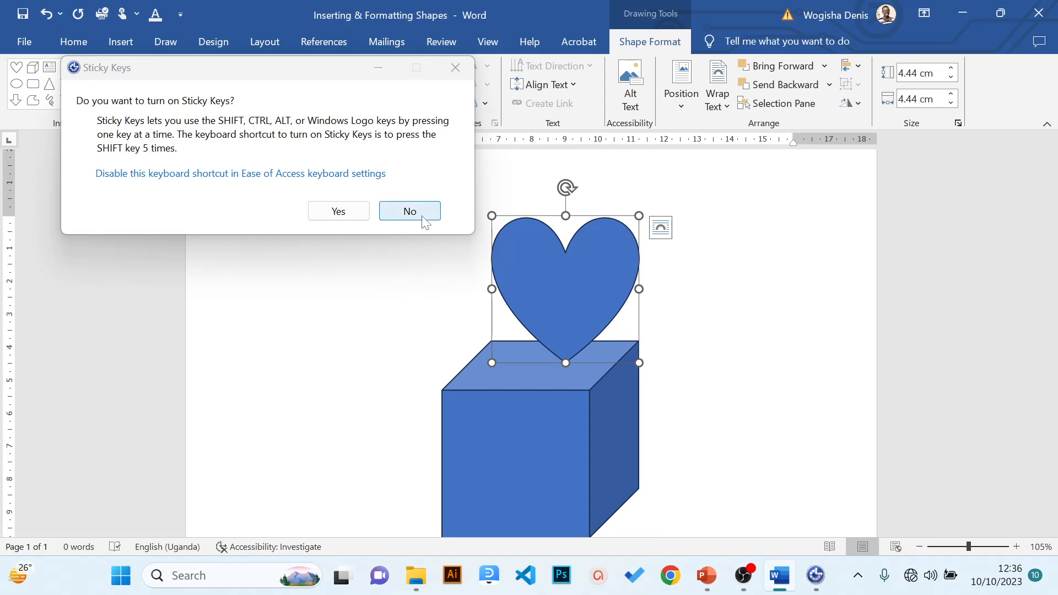
left_click(422, 216)
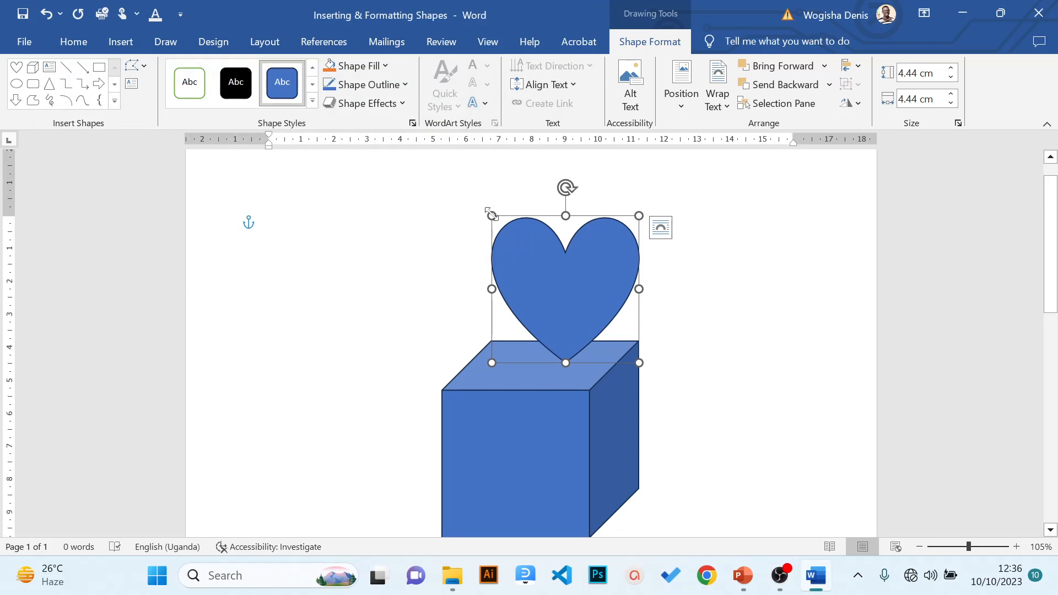
Enlarge the heart proportionally from its upper-left corner to about 5.85 cm high and wide
left_click_drag(490, 214, 445, 207)
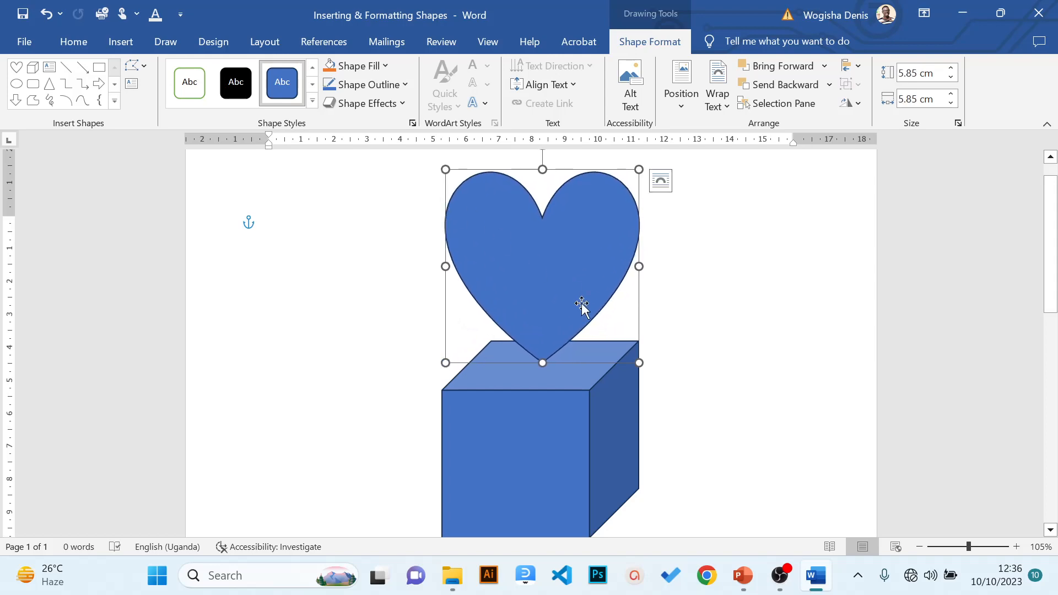
Switch to the PowerPoint slide show on inserting basic shapes and advance past the current slide
key("alt+Tab")
key("alt+Tab")
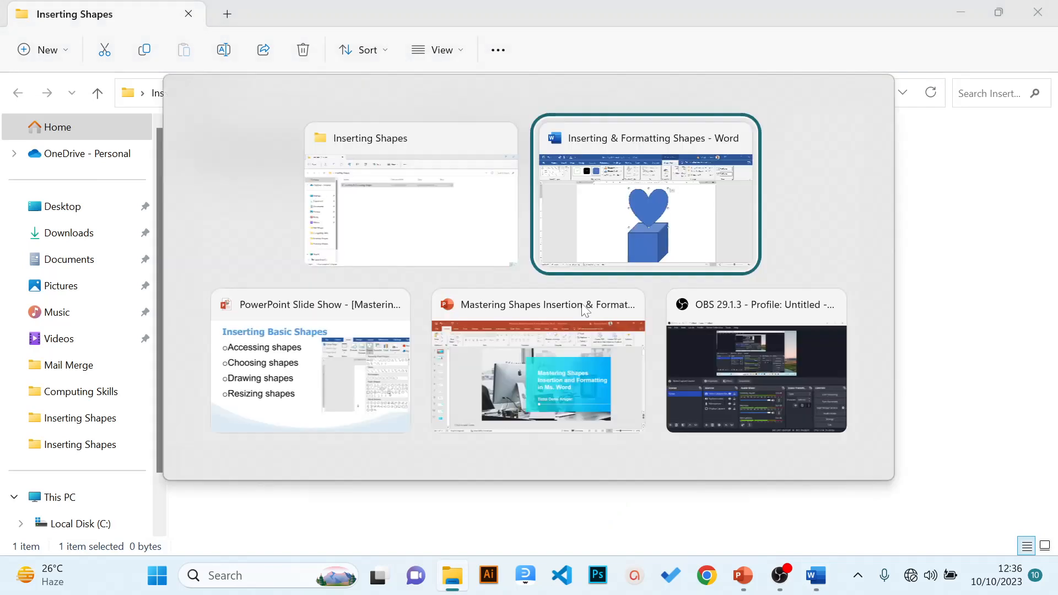
key("alt+Tab")
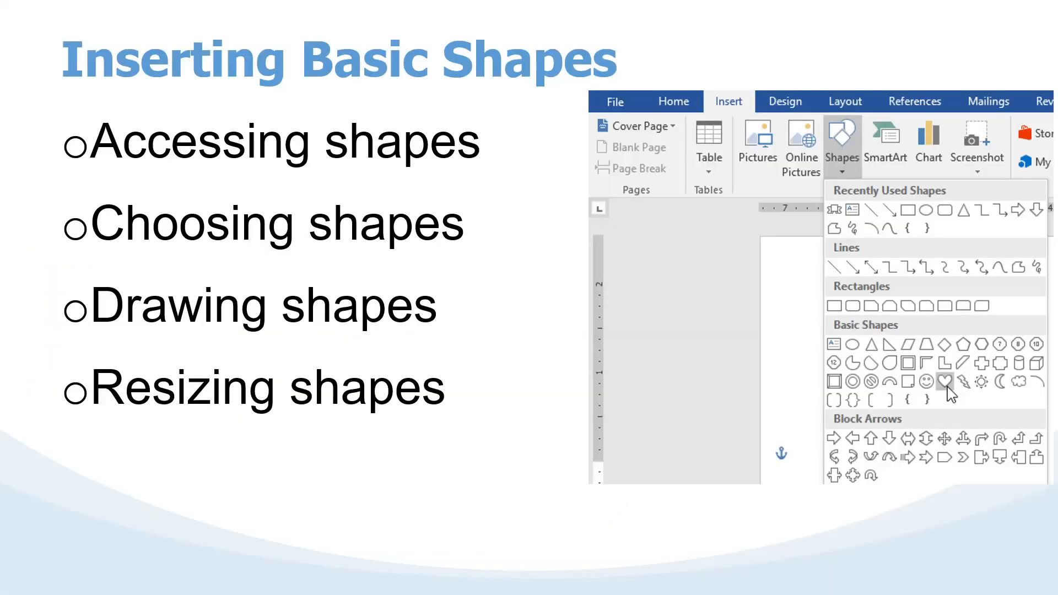
key("Right")
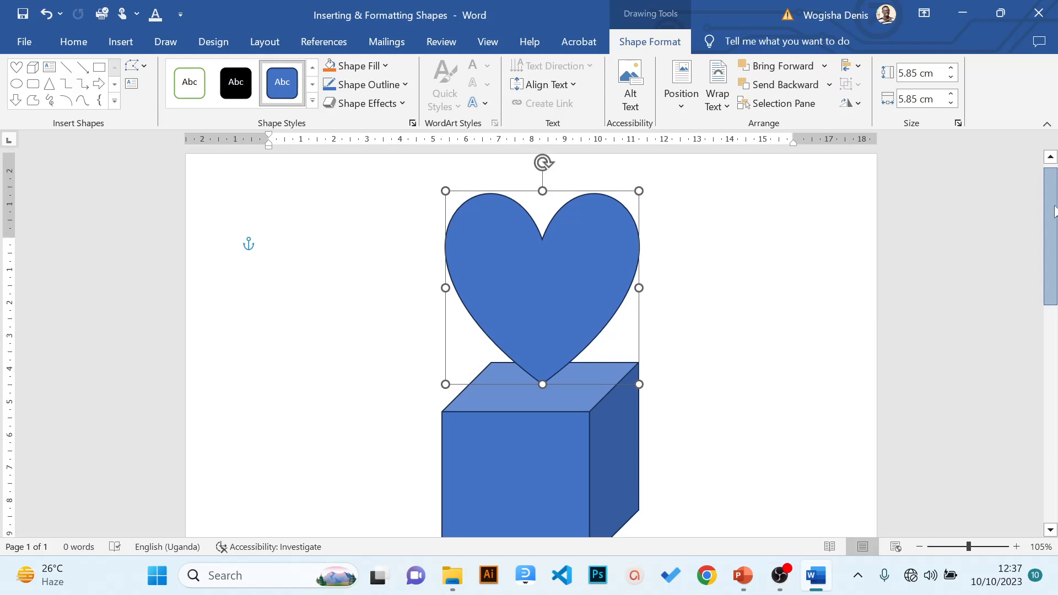
Apply the green theme style with a solid fill and dark outline to the cube
scroll(1053, 209, "down", 3)
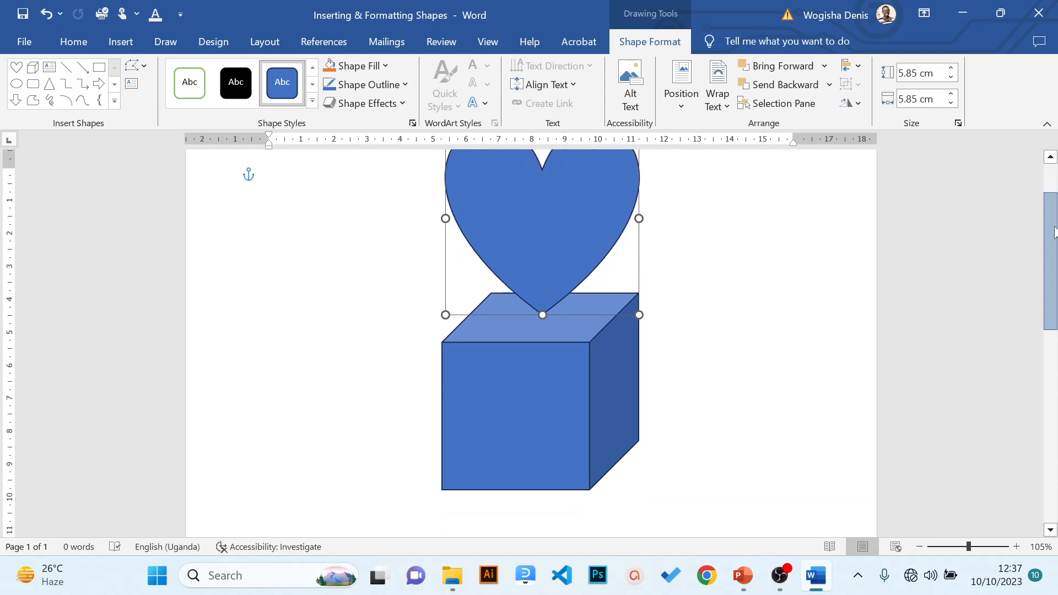
scroll(1053, 208, "up", 3)
scroll(1053, 208, "down", 2)
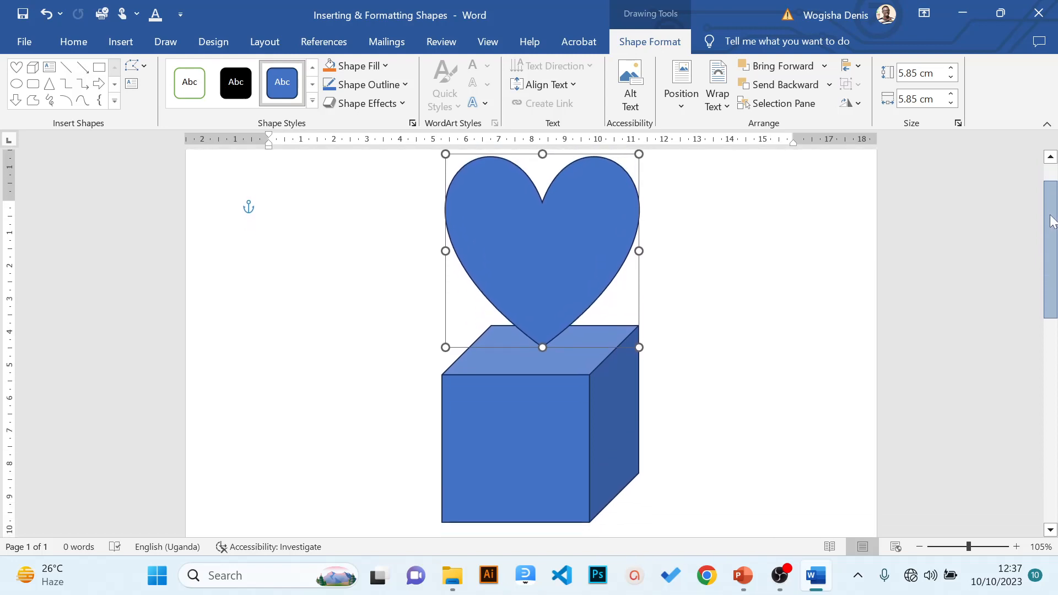
left_click(564, 431)
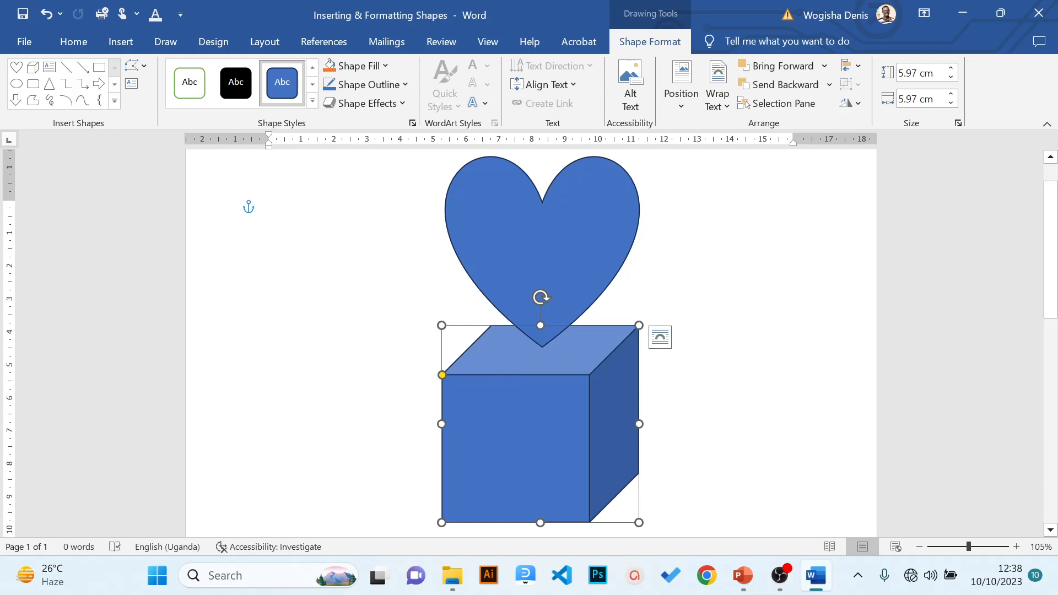
left_click(312, 101)
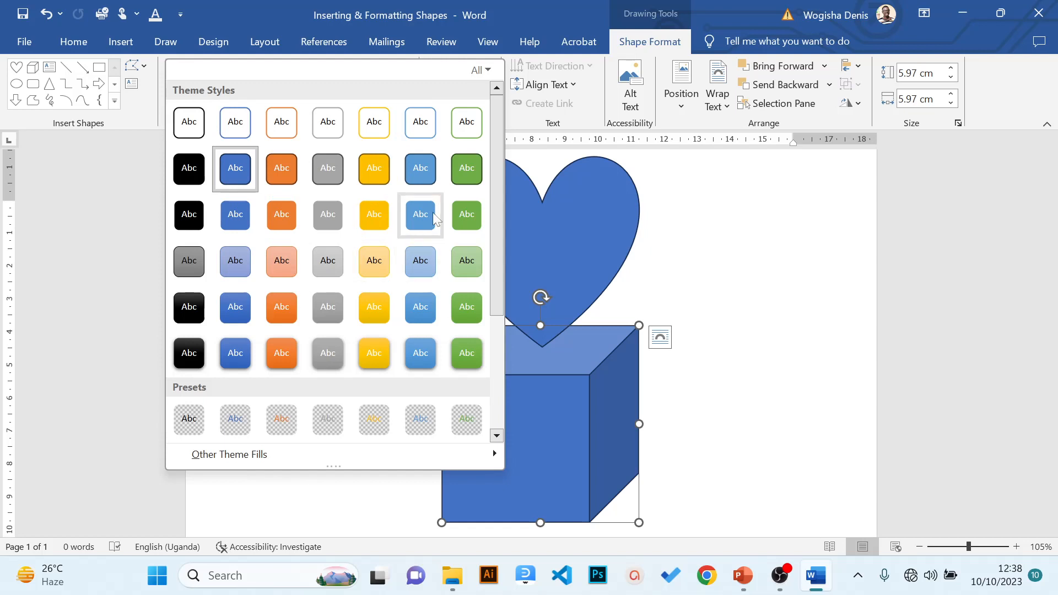
left_click(470, 178)
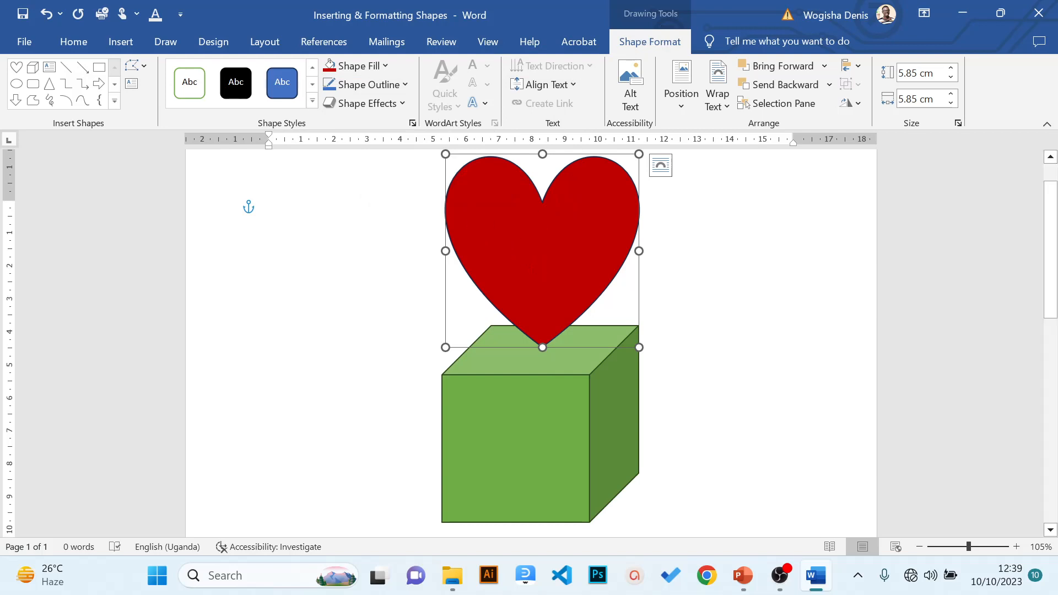
Give the heart a purple outline with a weight of 4½ pt and a solid line style
left_click(406, 83)
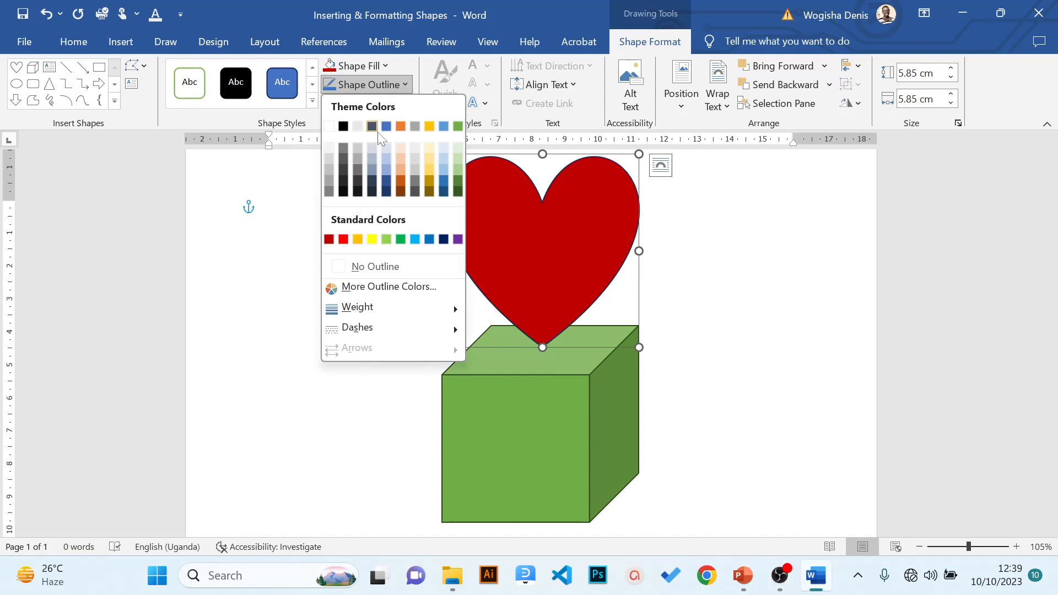
left_click(457, 239)
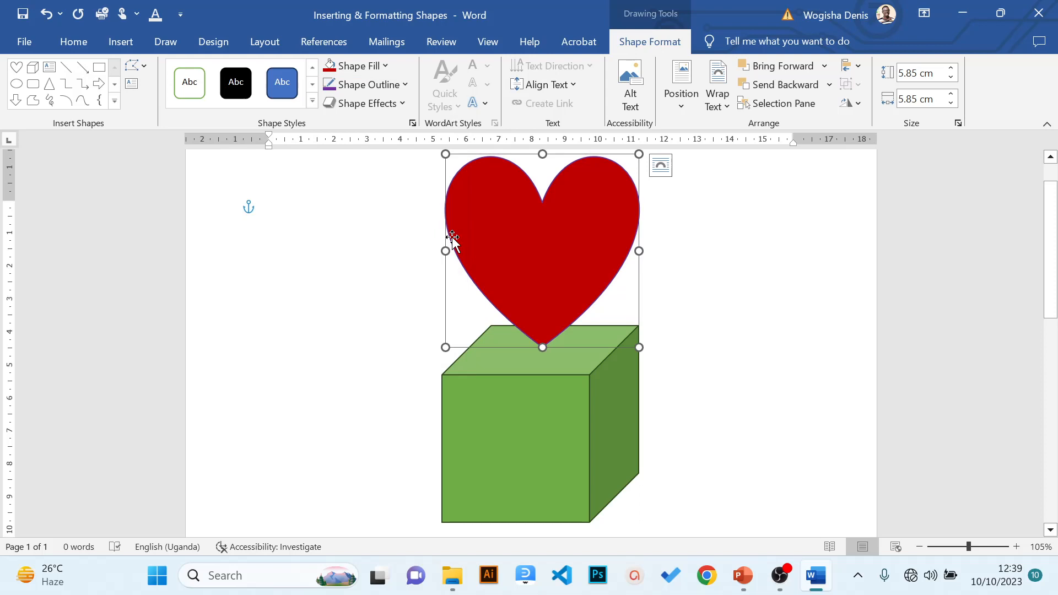
left_click(408, 84)
mouse_move(386, 315)
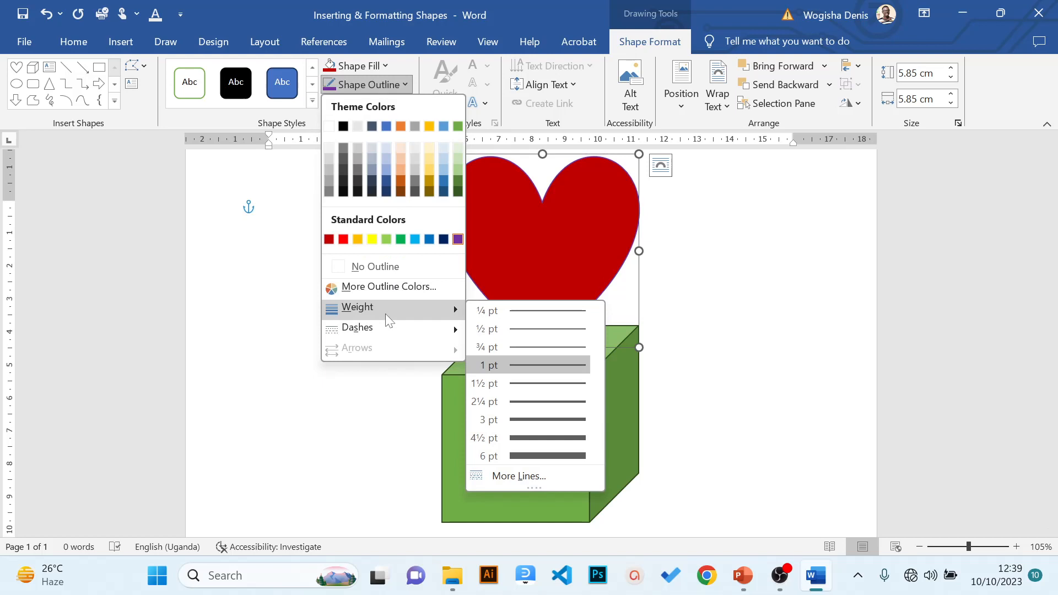
left_click(541, 439)
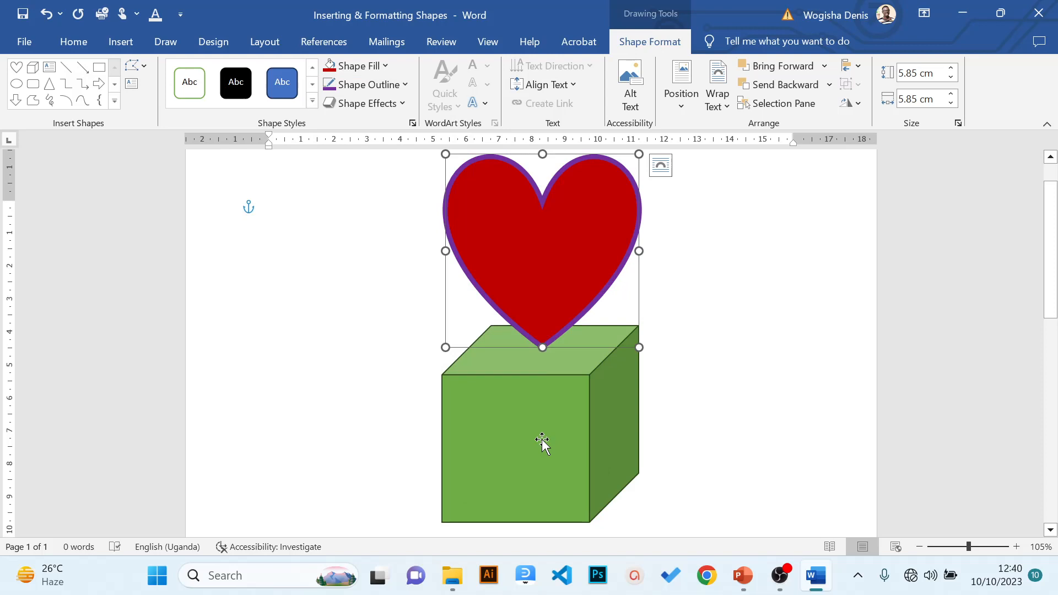
left_click(398, 85)
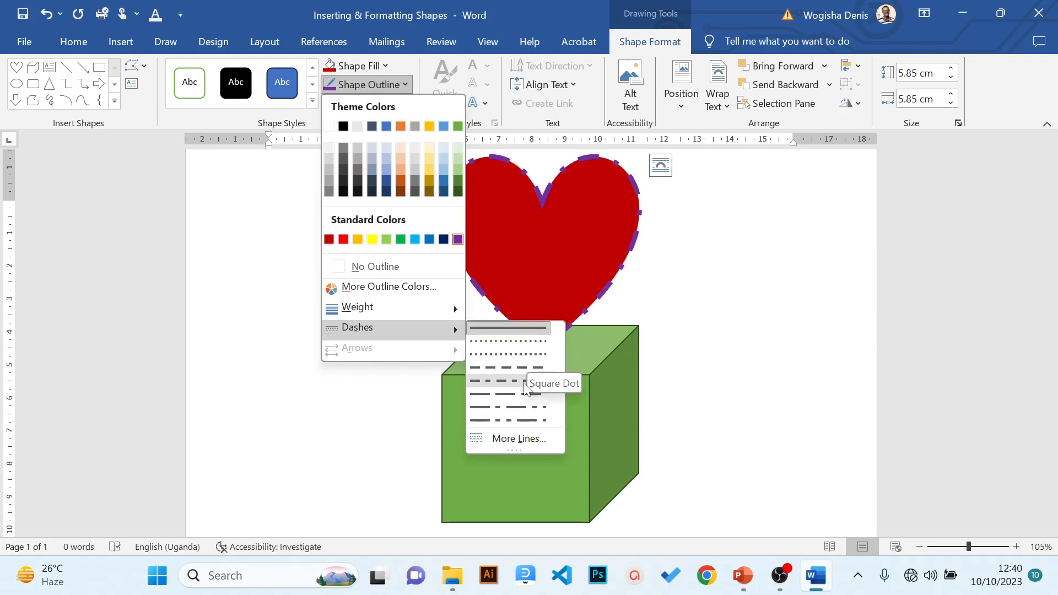
left_click(512, 331)
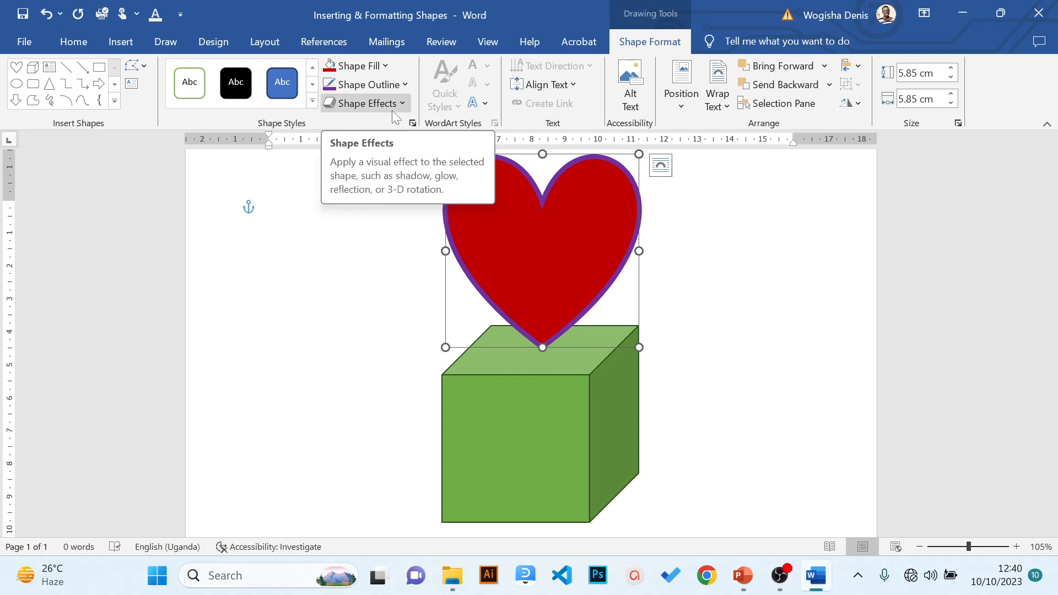
Apply an outer shadow offset to the left and a 5 point green glow to the cube
left_click(495, 381)
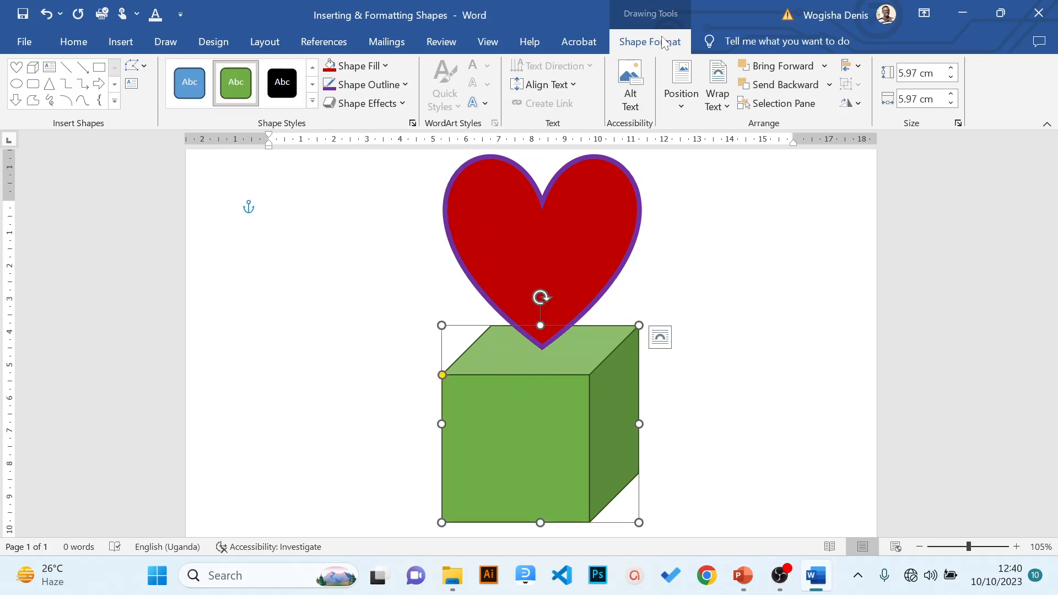
left_click(368, 103)
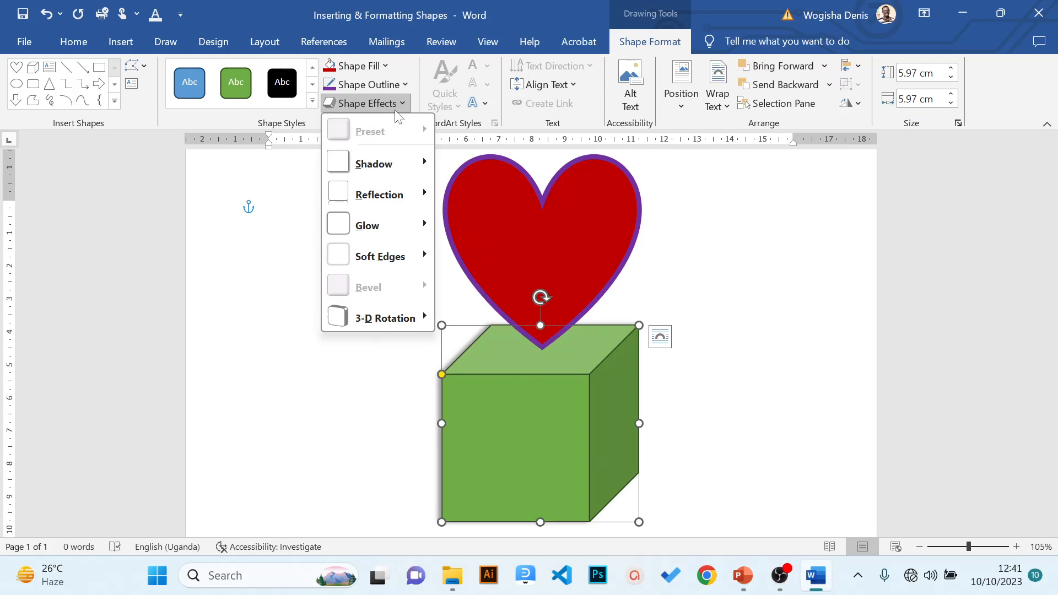
mouse_move(378, 200)
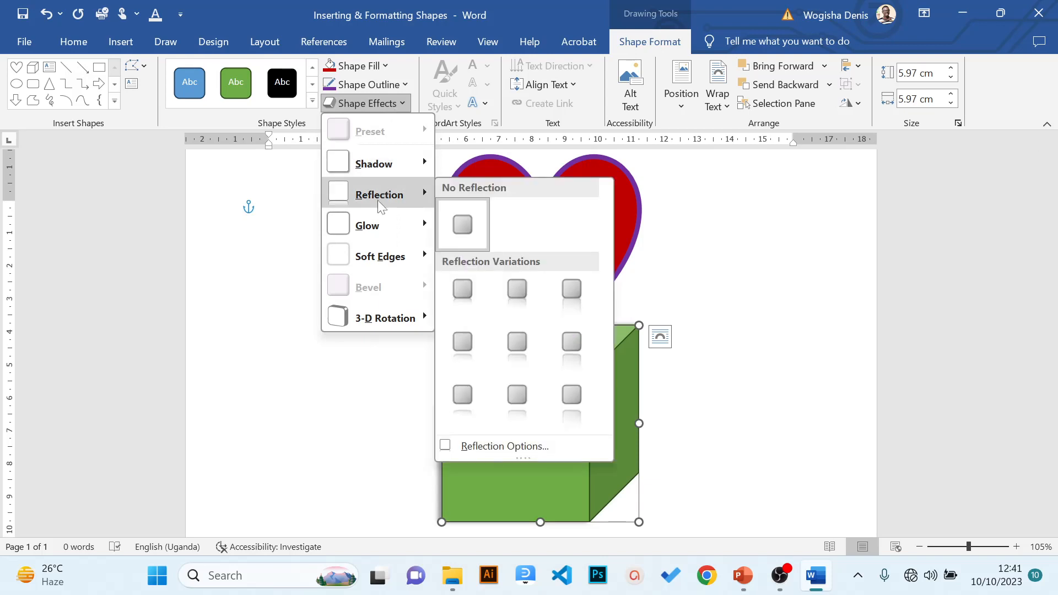
mouse_move(372, 230)
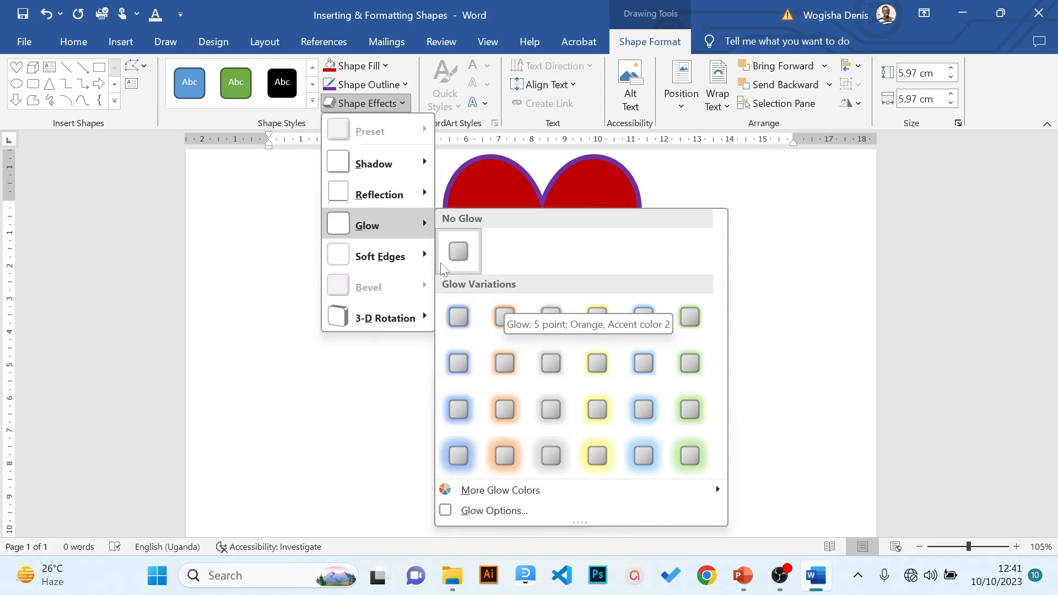
mouse_move(413, 259)
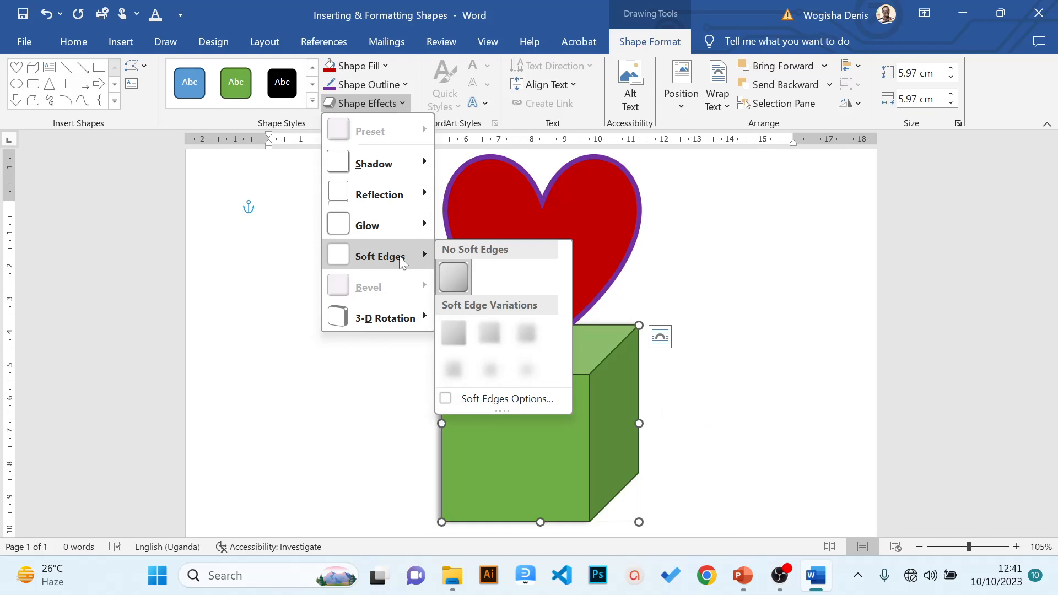
mouse_move(400, 321)
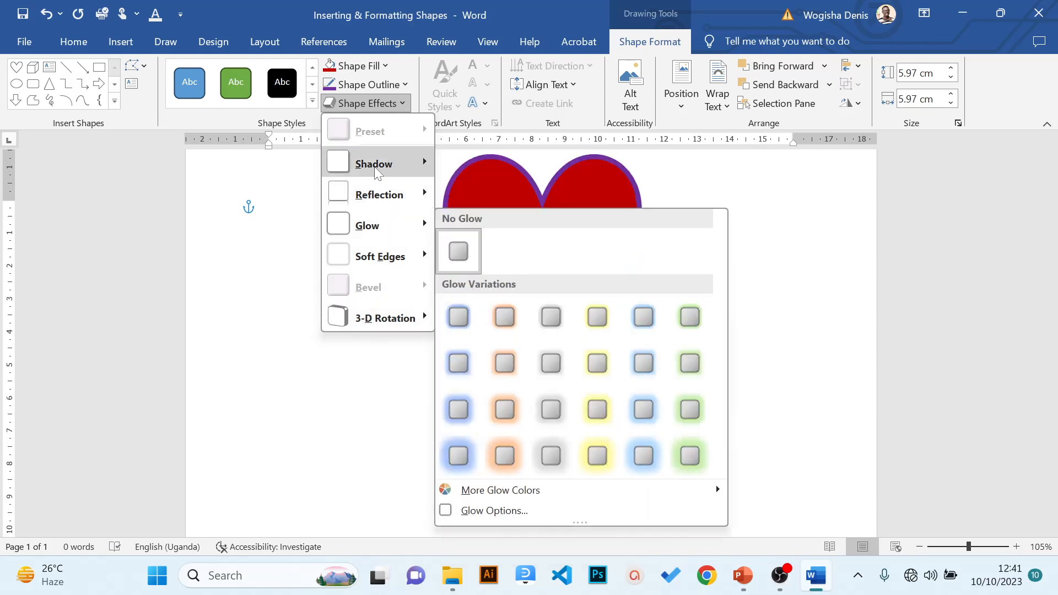
mouse_move(375, 255)
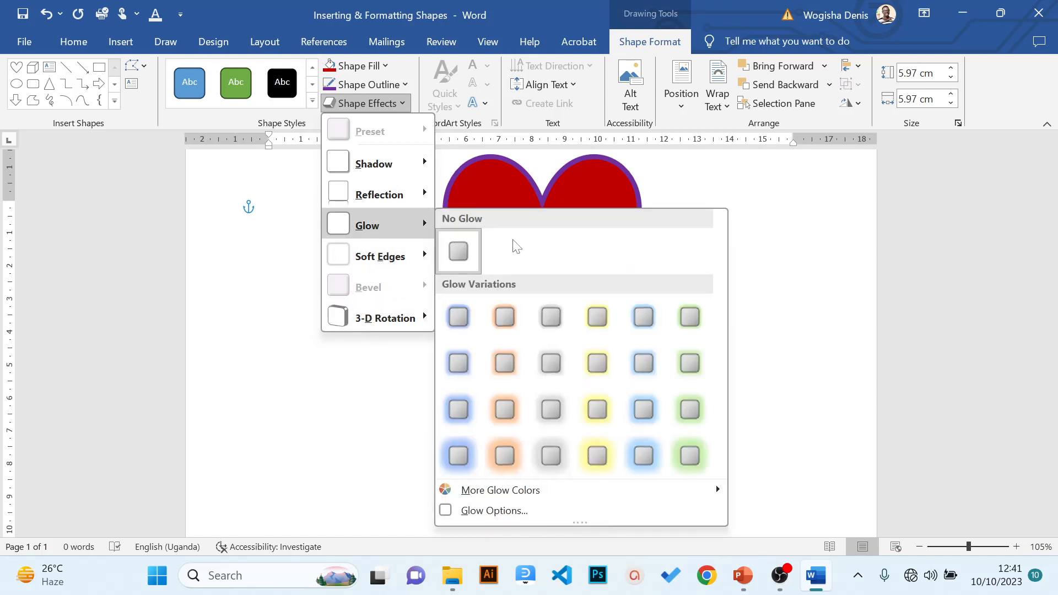
left_click(691, 317)
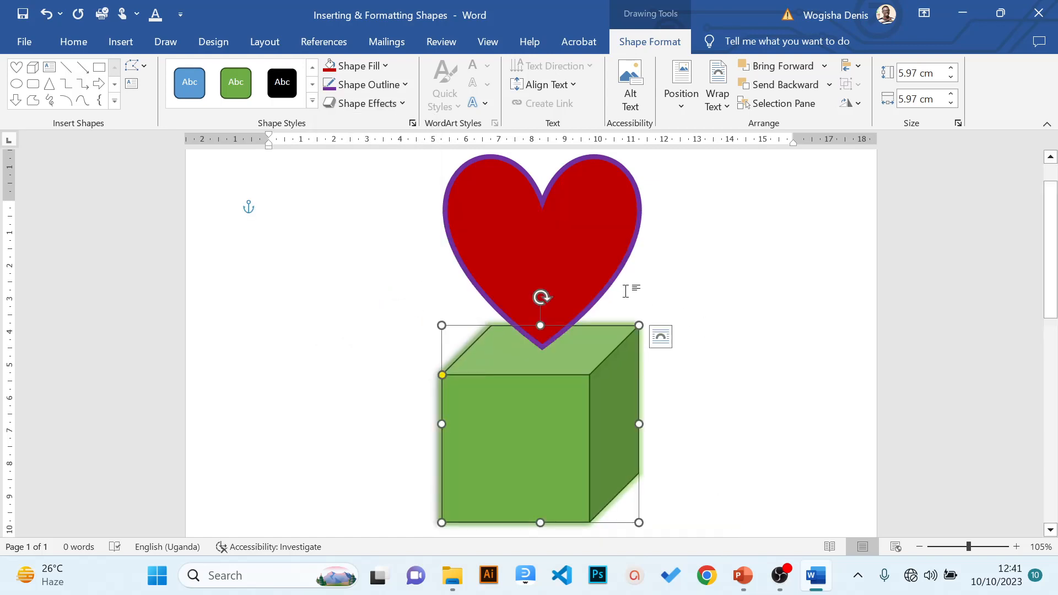
left_click(390, 104)
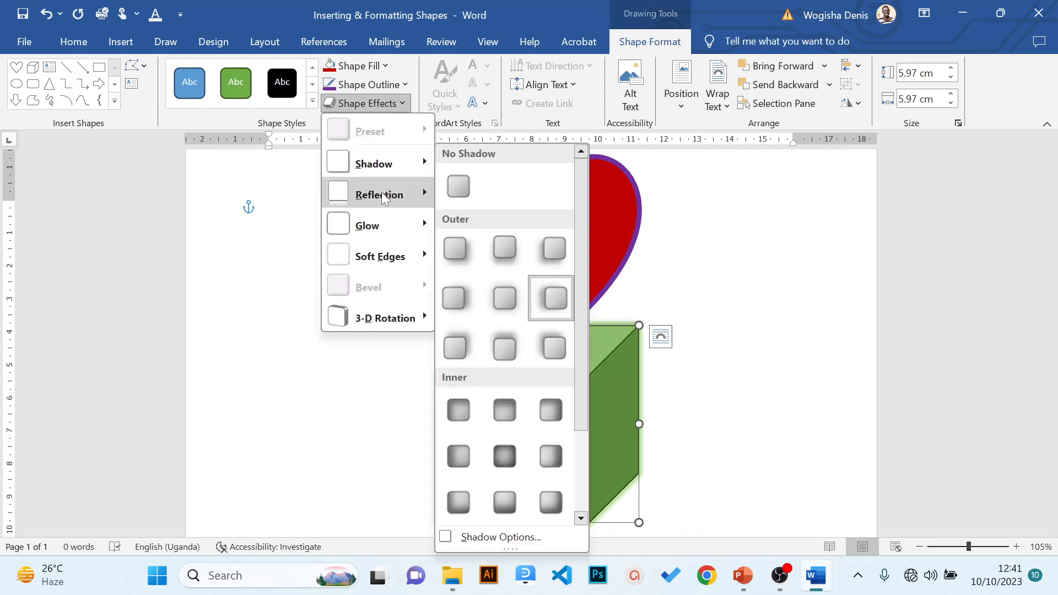
mouse_move(378, 226)
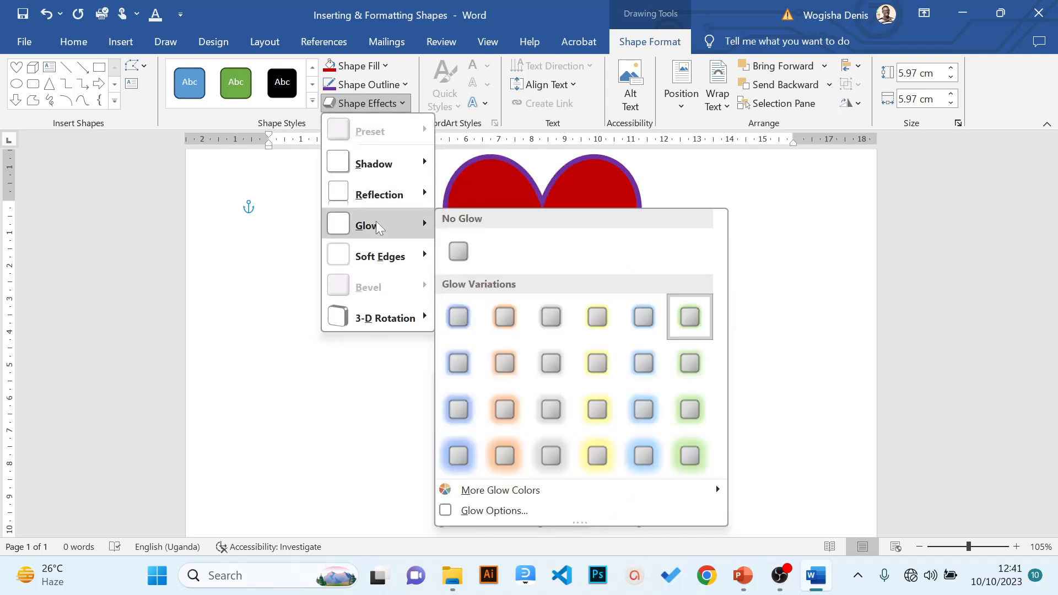
mouse_move(369, 259)
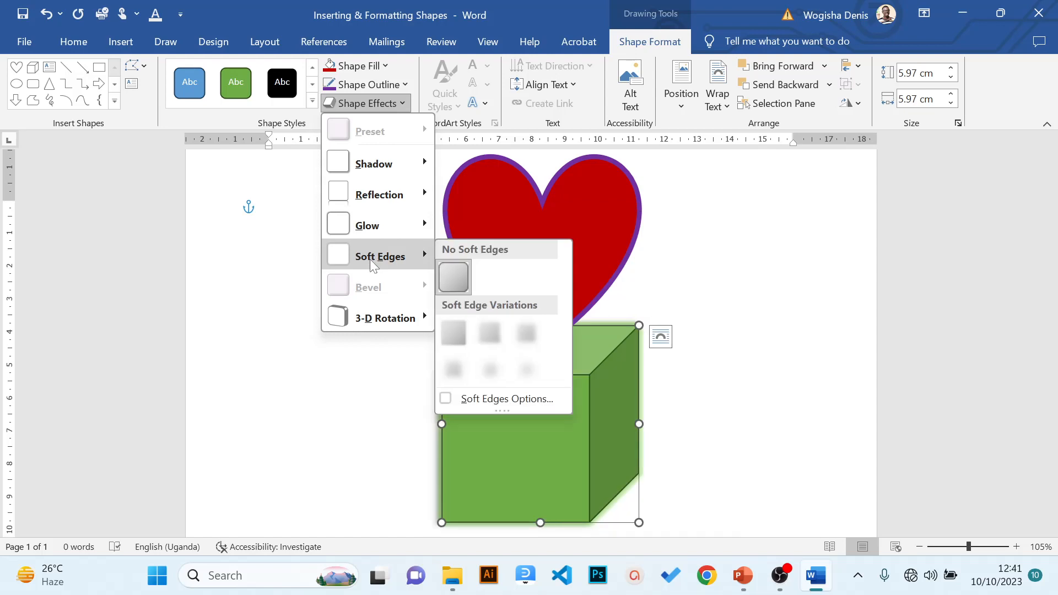
left_click(768, 275)
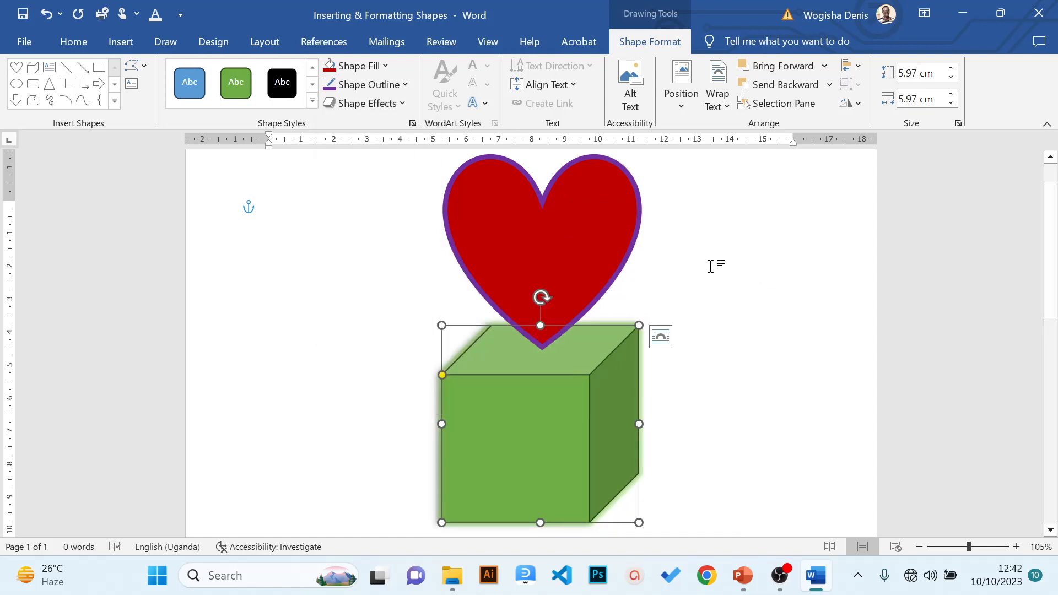
Select the heart, and switch to the PowerPoint slide show to advance past the Formatting Shapes slide
left_click(606, 245)
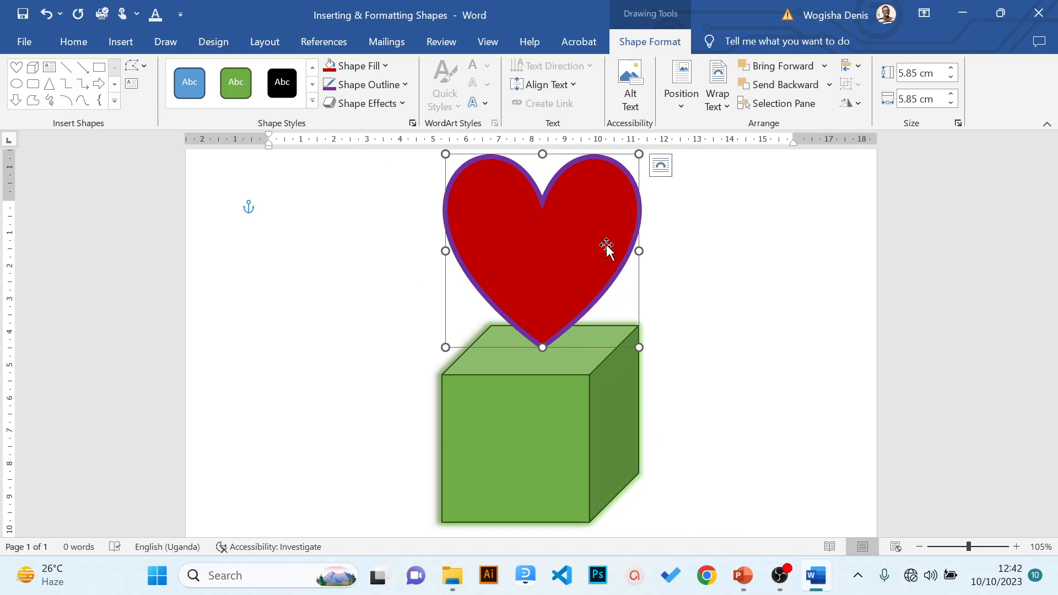
key("alt+Tab")
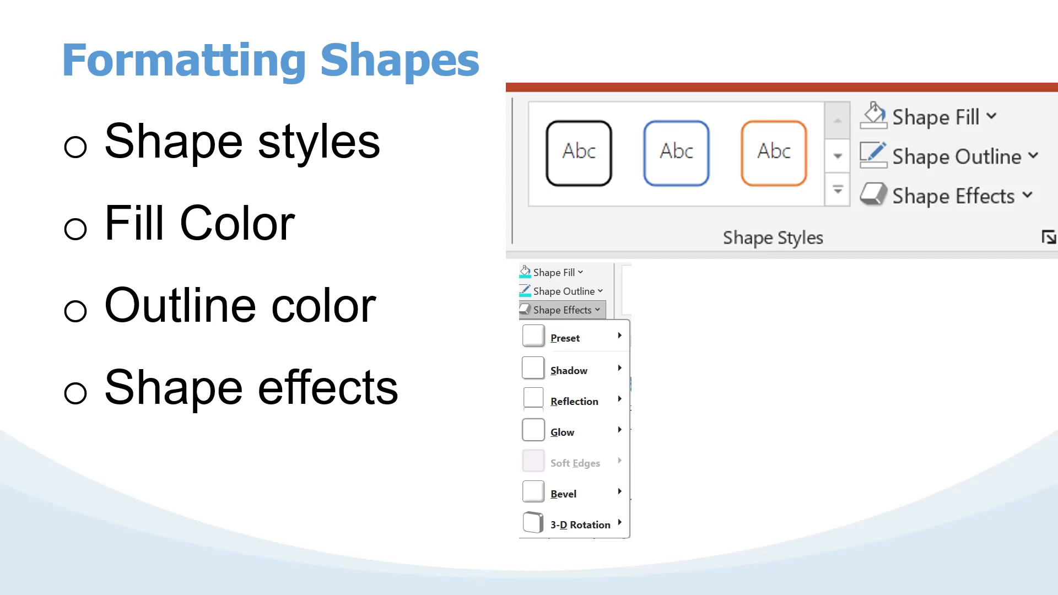
key("Right")
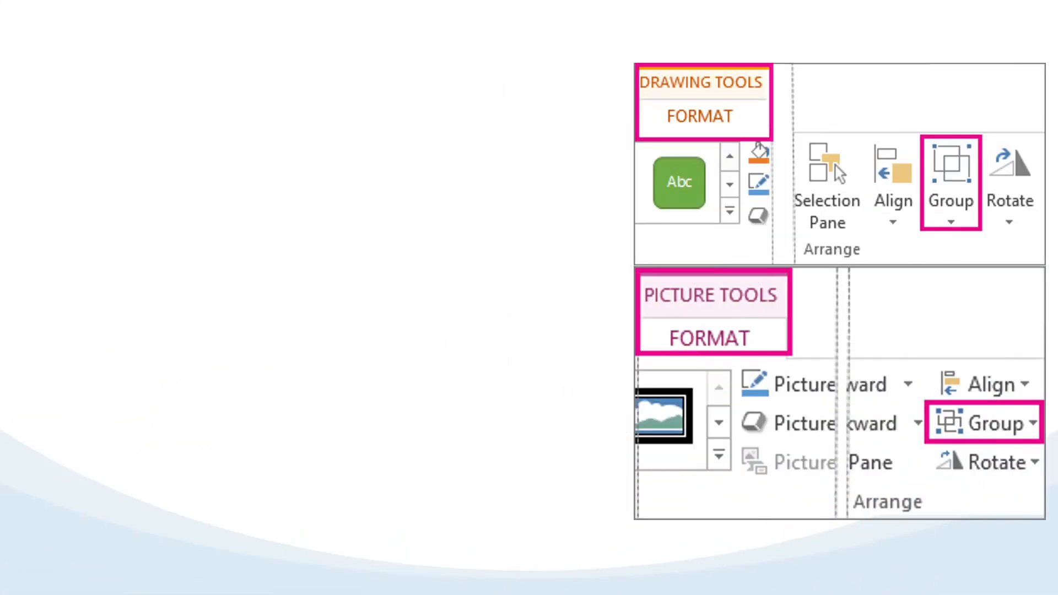
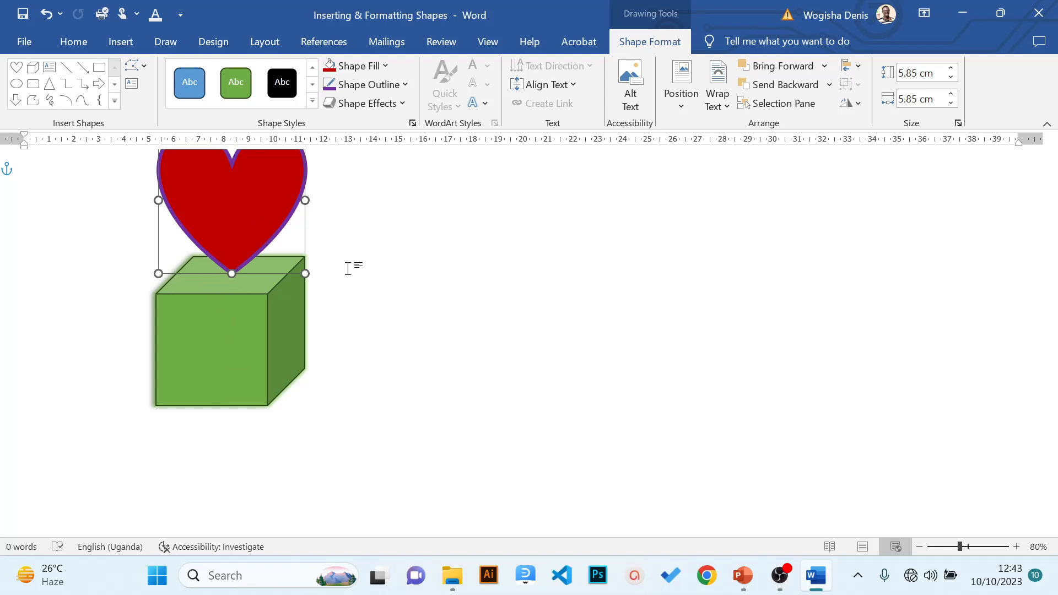
Select the heart and the cube together and align their left edges
left_click(972, 548)
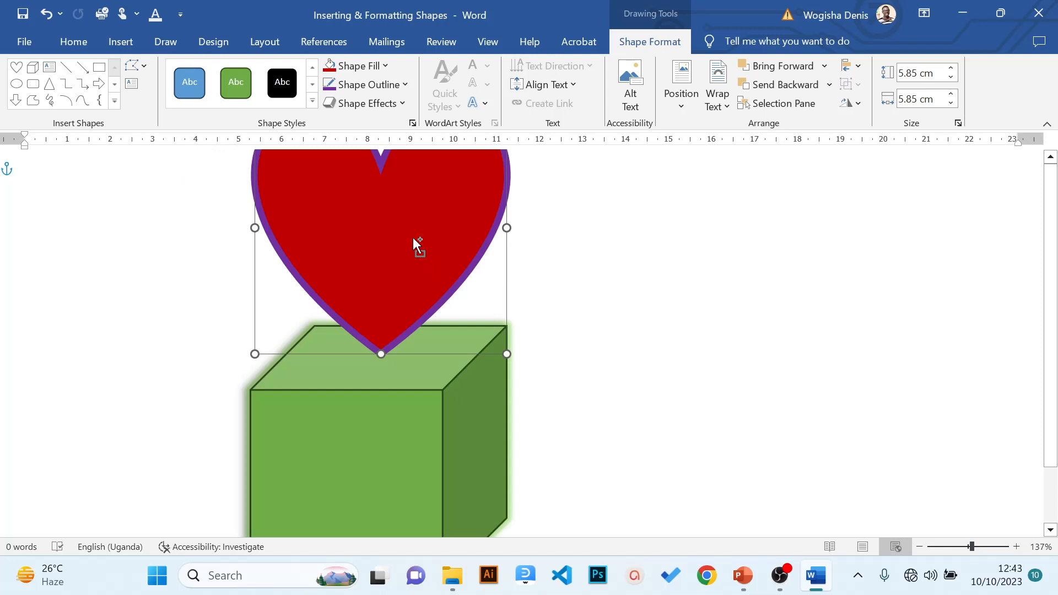
left_click(472, 392, "shift")
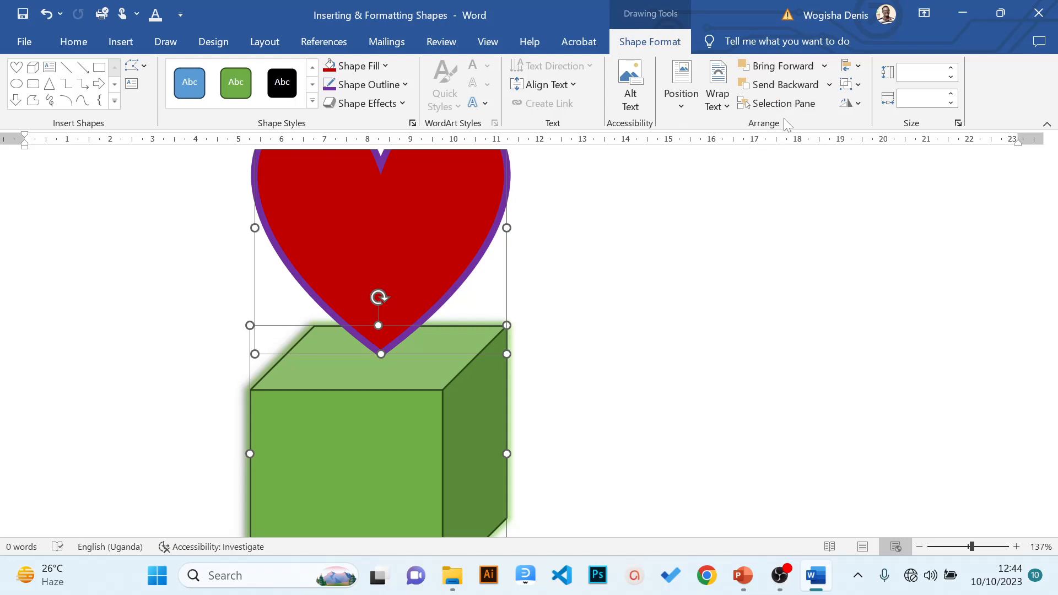
left_click(856, 67)
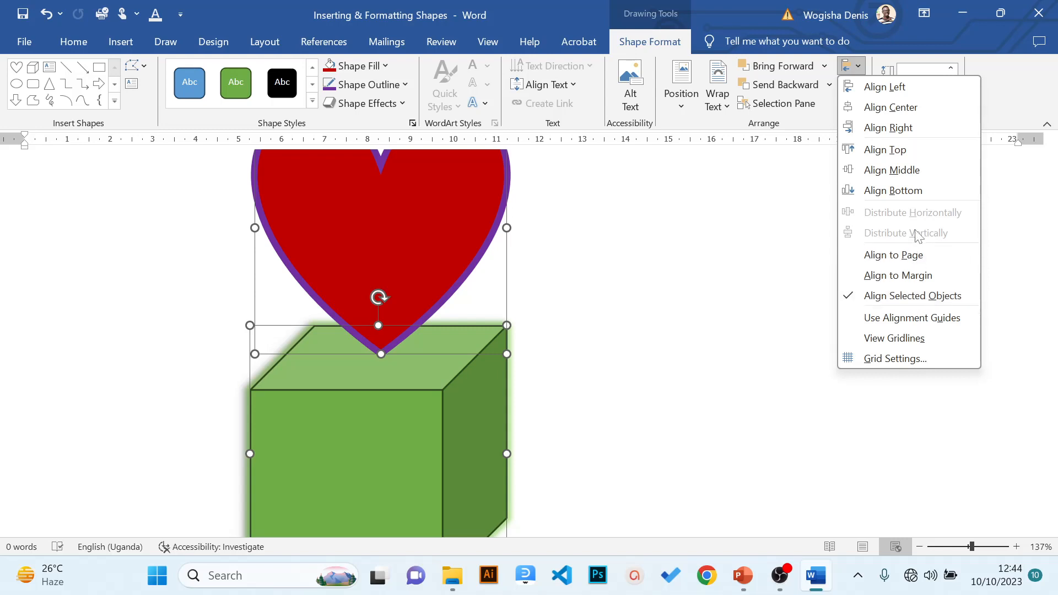
left_click(907, 88)
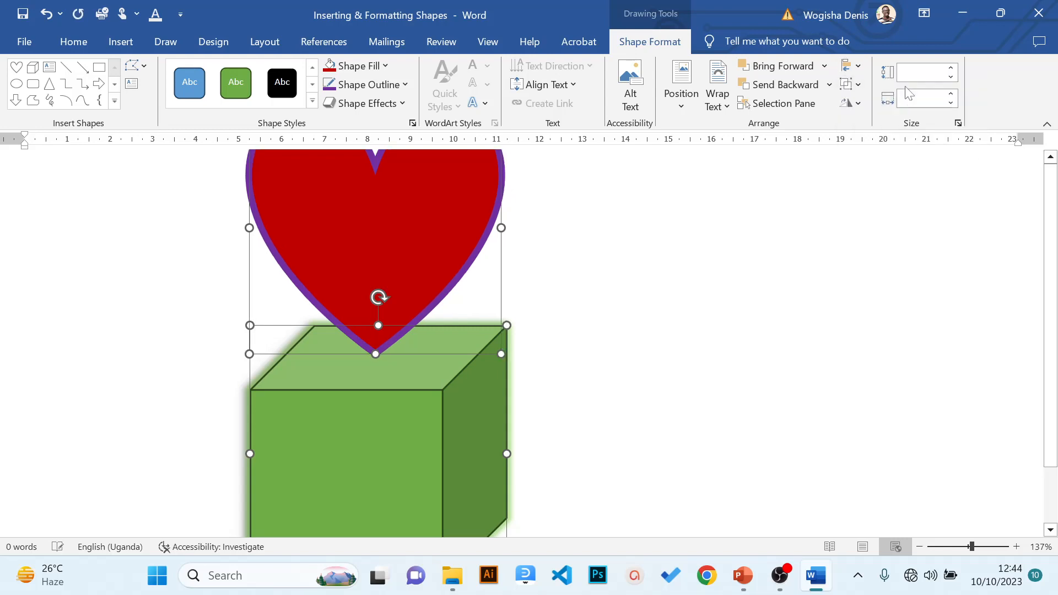
Align the selected heart and cube to a common horizontal center
left_click(822, 66)
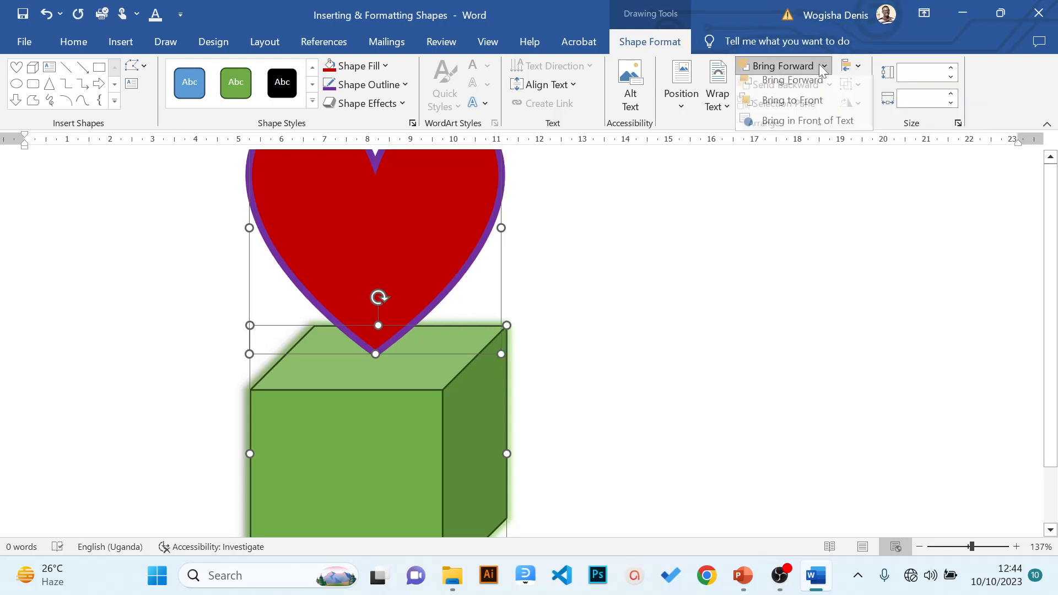
left_click(859, 66)
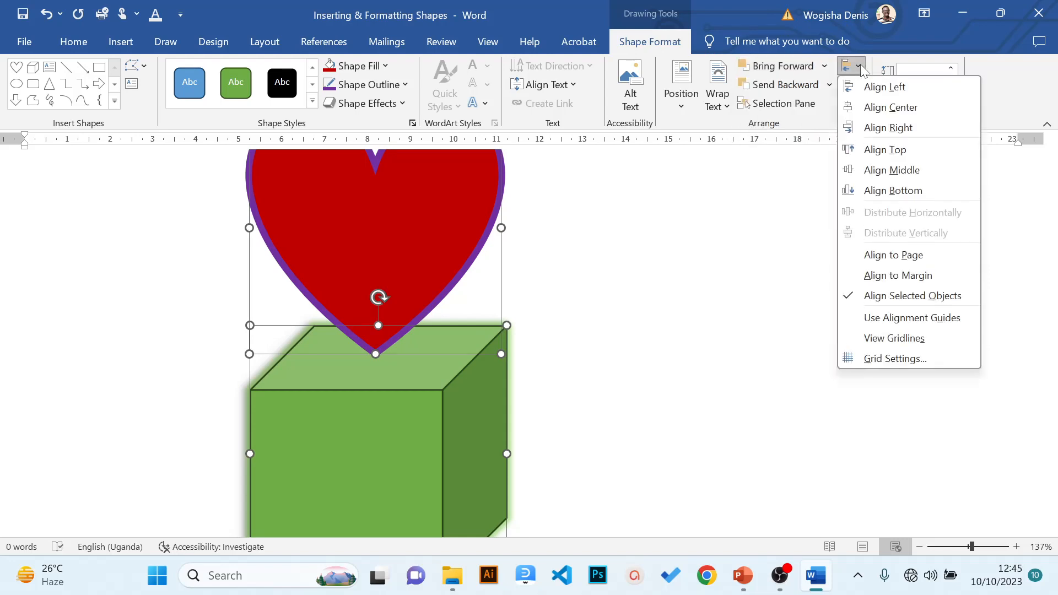
left_click(888, 108)
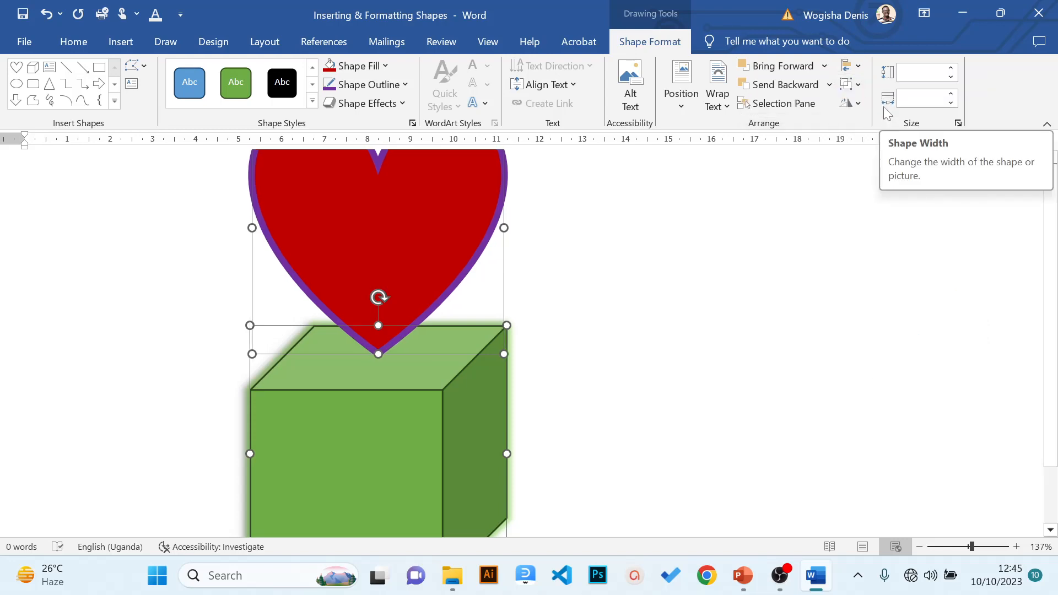
Align the selected heart and cube along their right edges
left_click(852, 66)
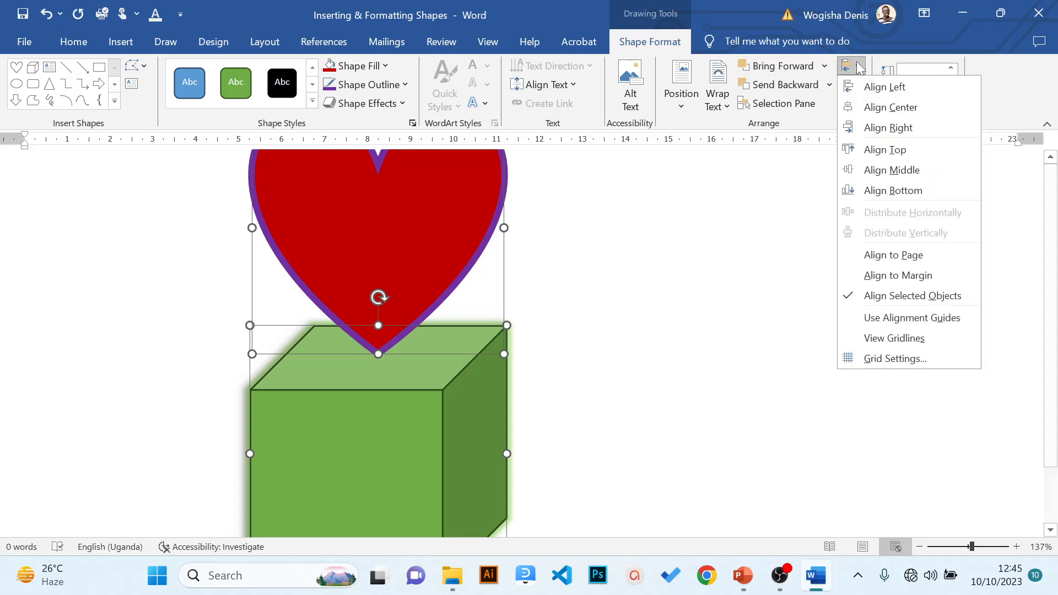
left_click(899, 129)
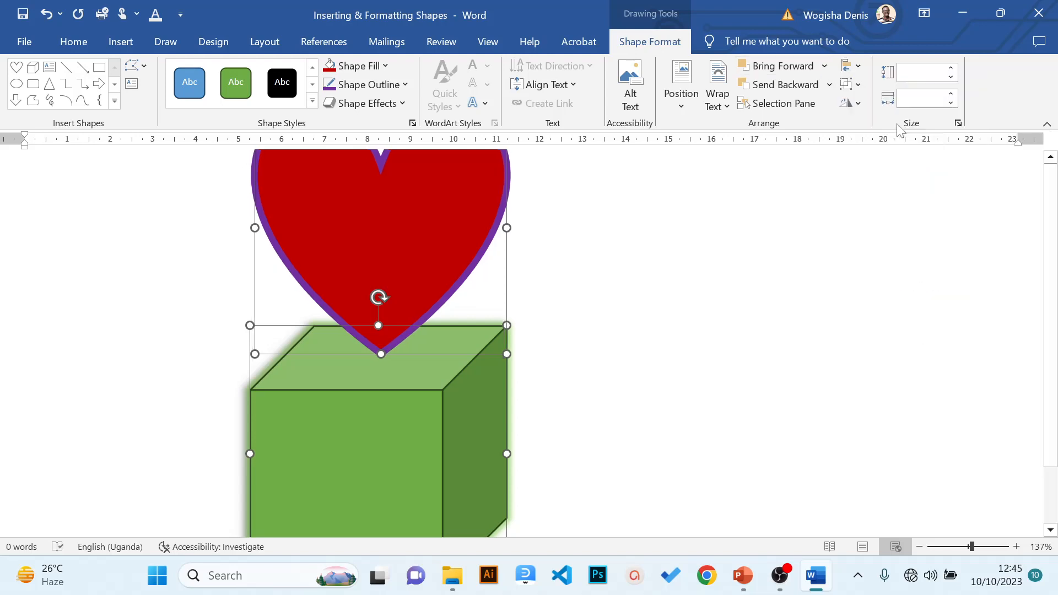
Try aligning the heart and cube to a common vertical middle, and undo that alignment
left_click(851, 65)
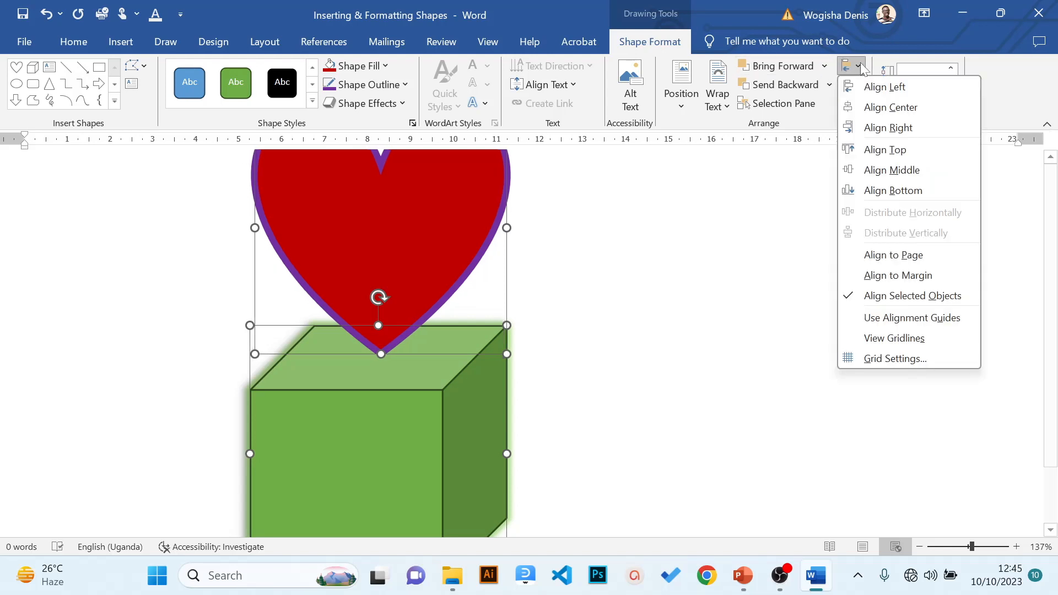
left_click(898, 170)
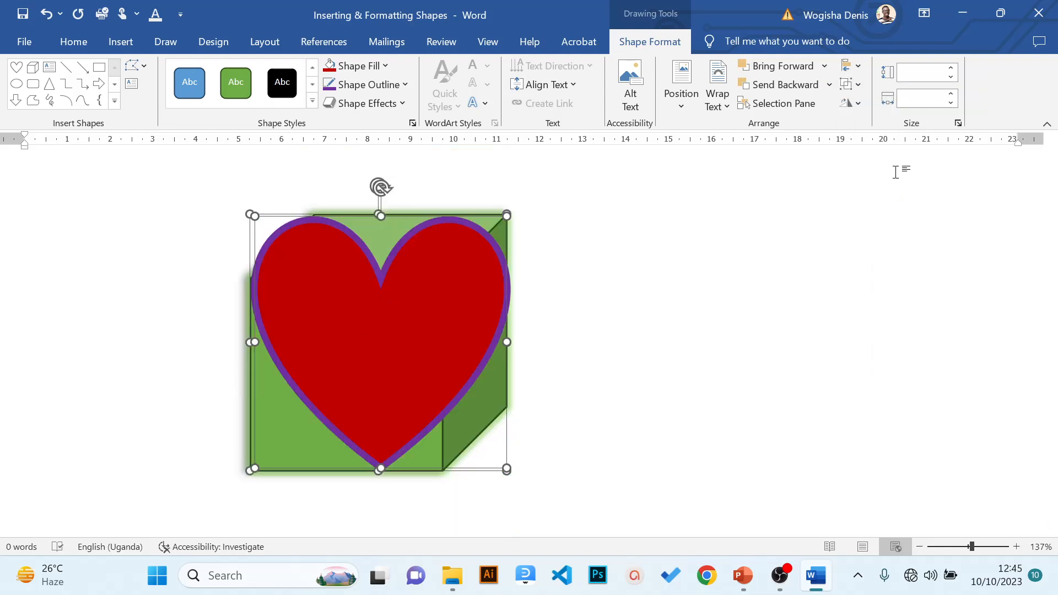
key("ctrl+z")
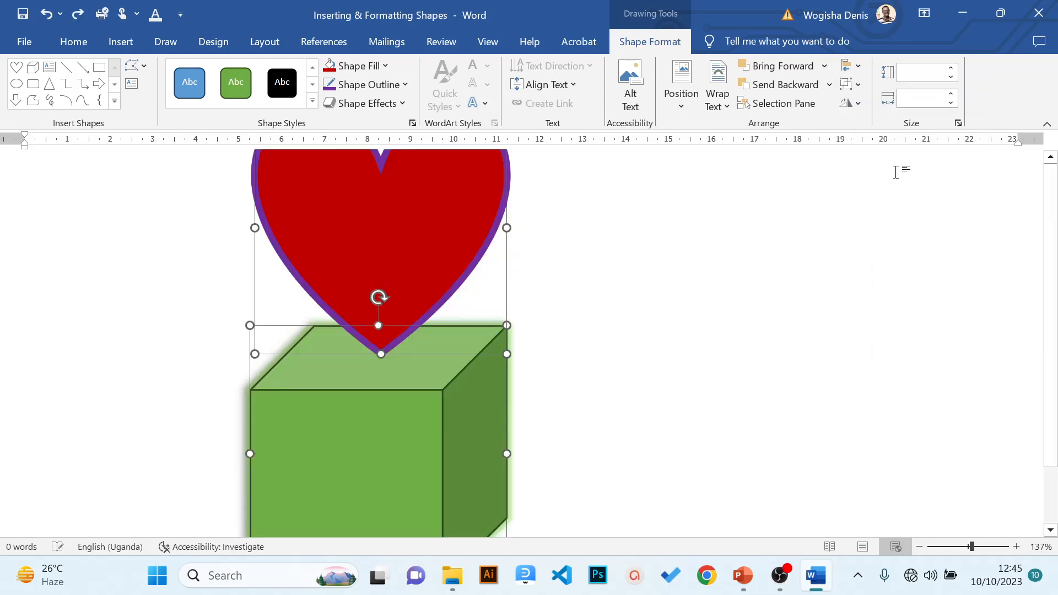
Set the alignment reference to the page and center the heart and cube horizontally on it
left_click(856, 67)
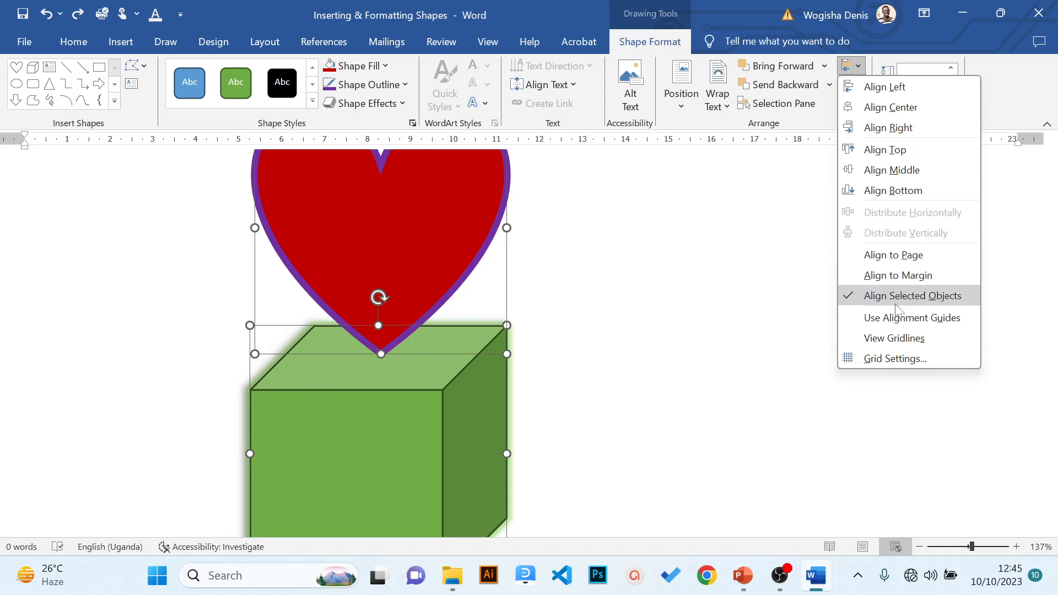
left_click(919, 258)
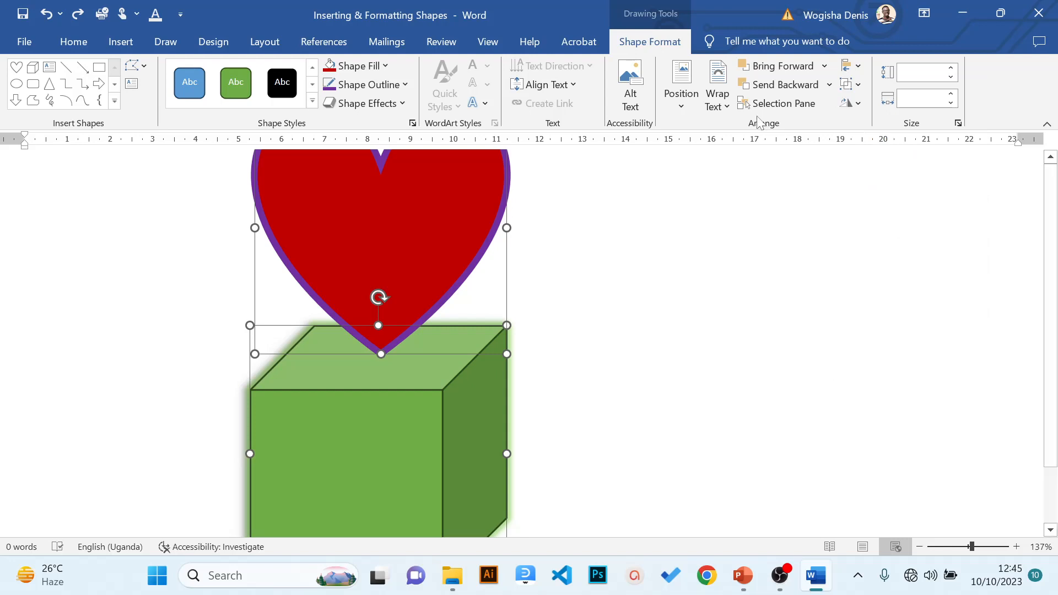
left_click(863, 67)
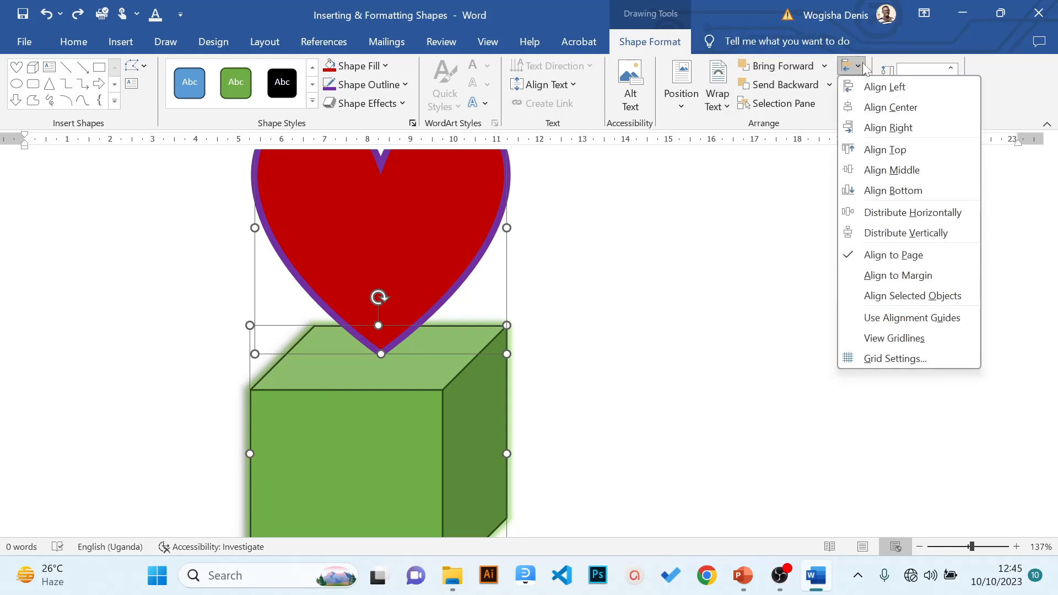
left_click(875, 107)
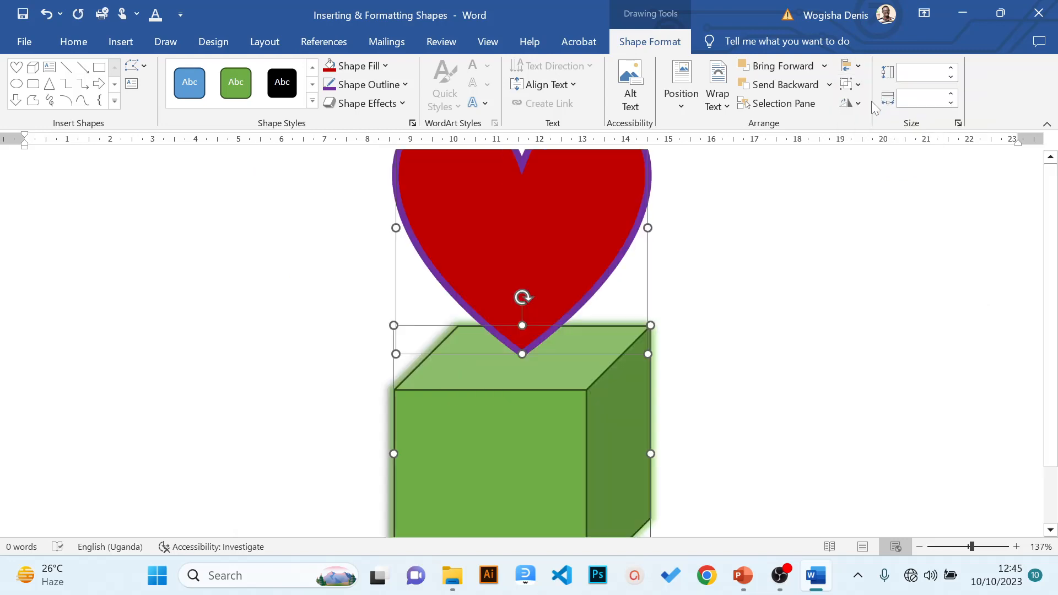
Switch the document to Print Layout view and center the heart and cube horizontally on the page
left_click(919, 547)
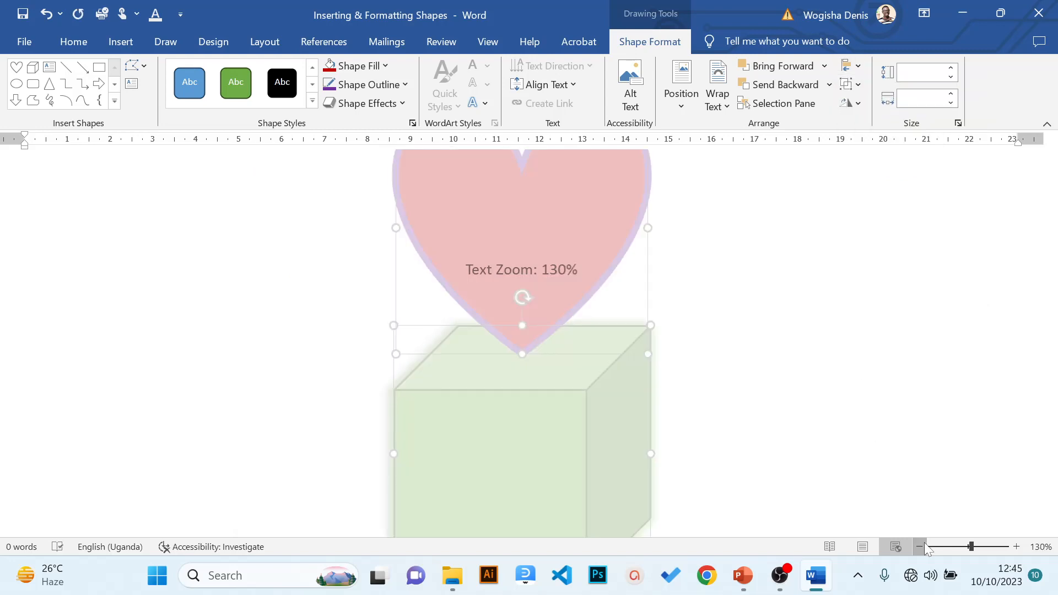
left_click(924, 543)
left_click(925, 543)
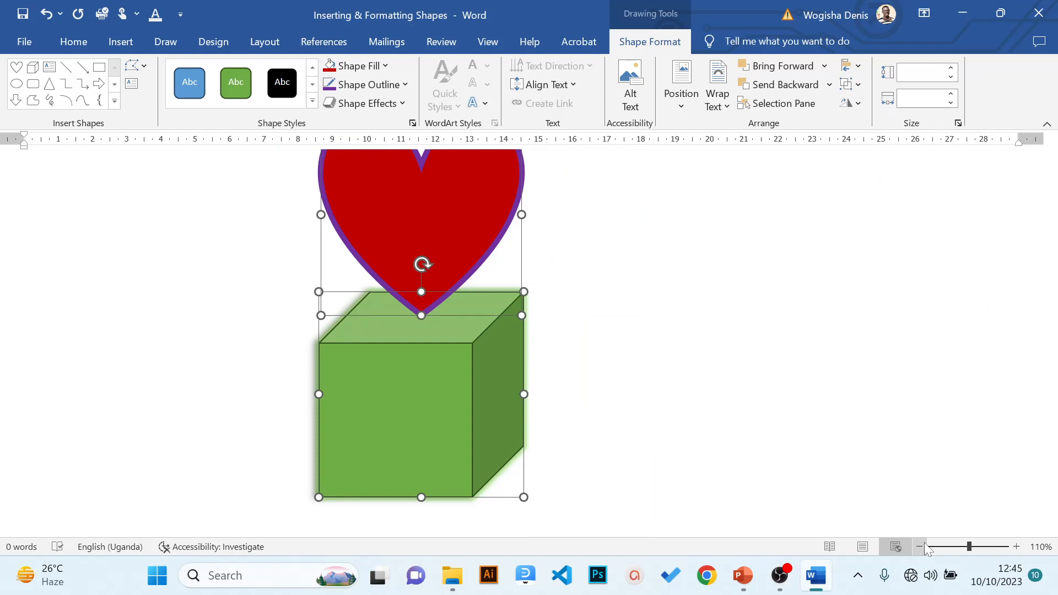
left_click(864, 547)
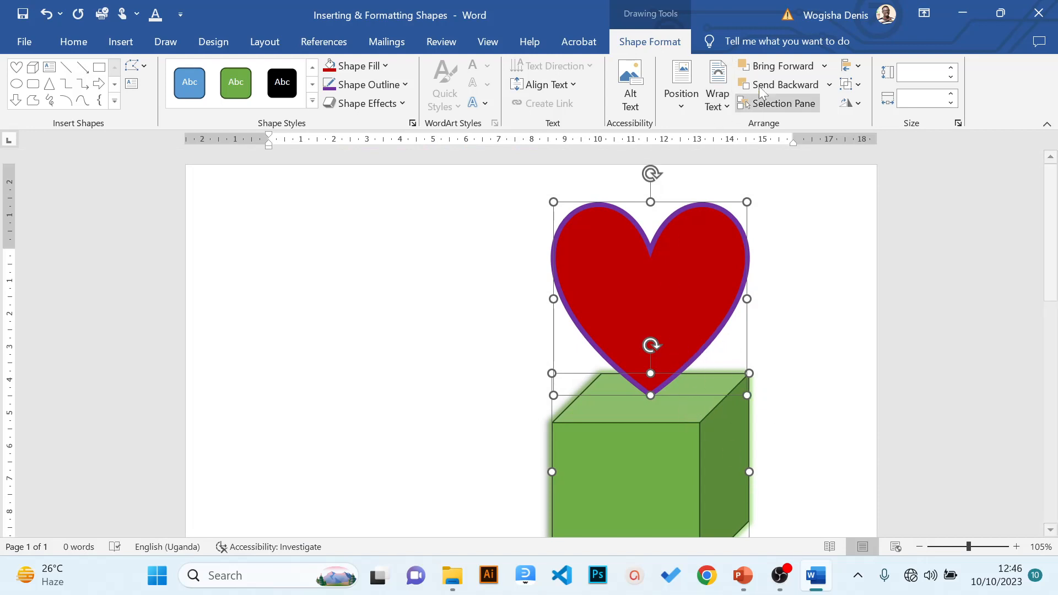
left_click(848, 70)
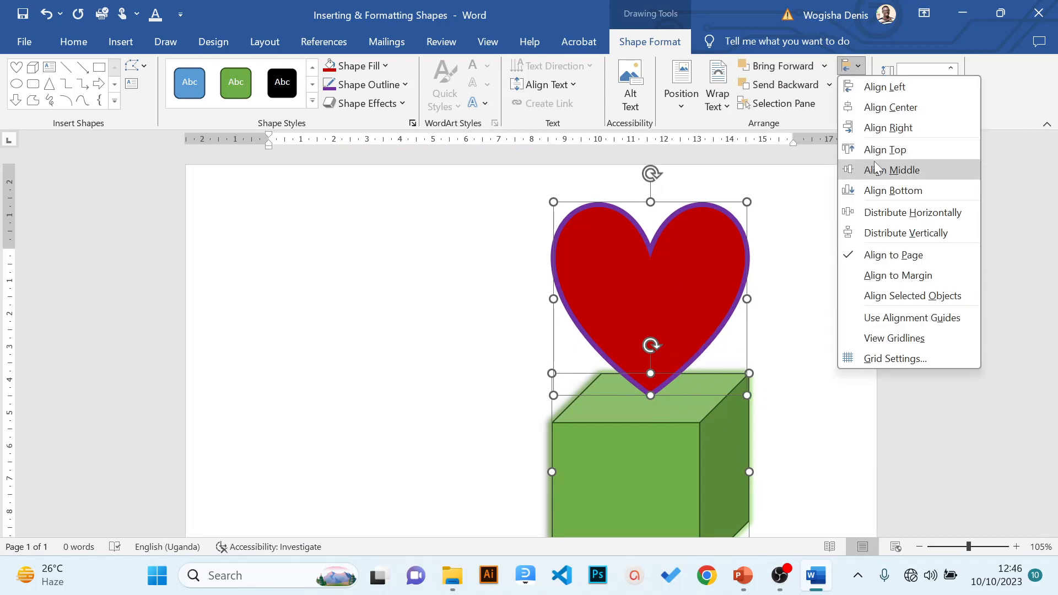
left_click(893, 108)
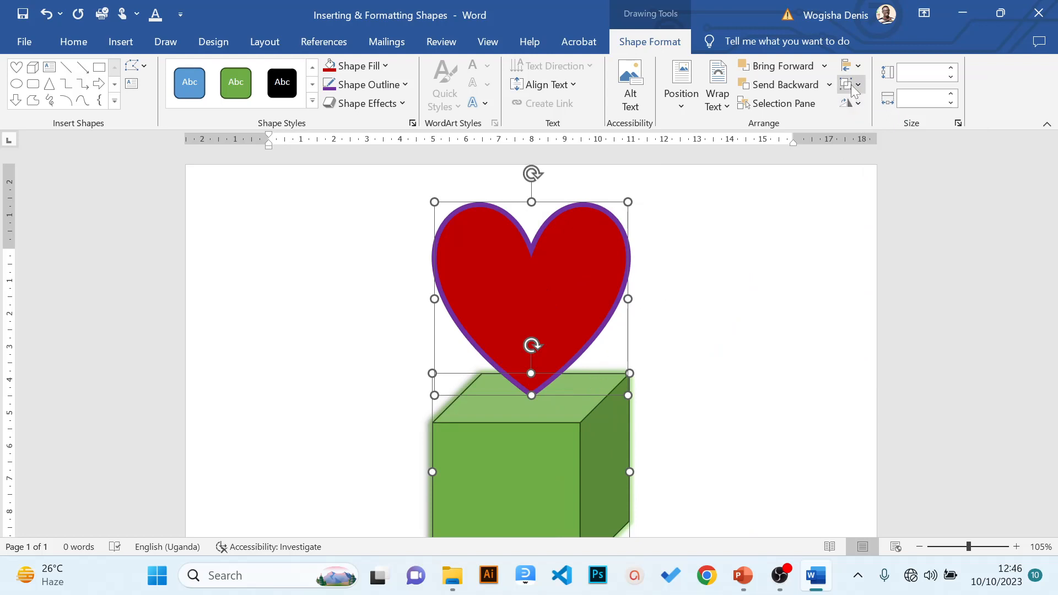
left_click(857, 68)
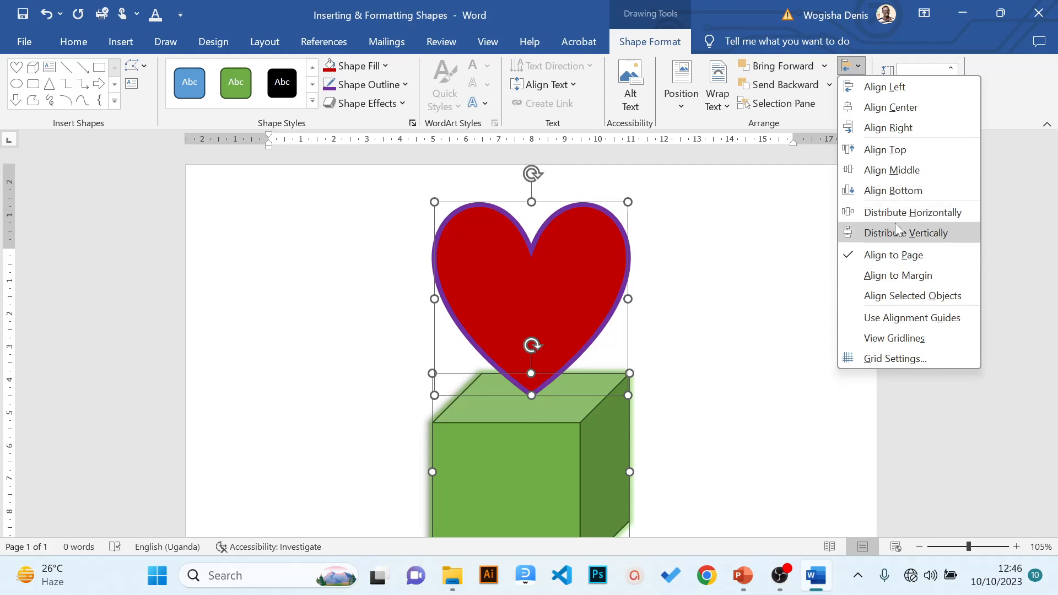
left_click(735, 254)
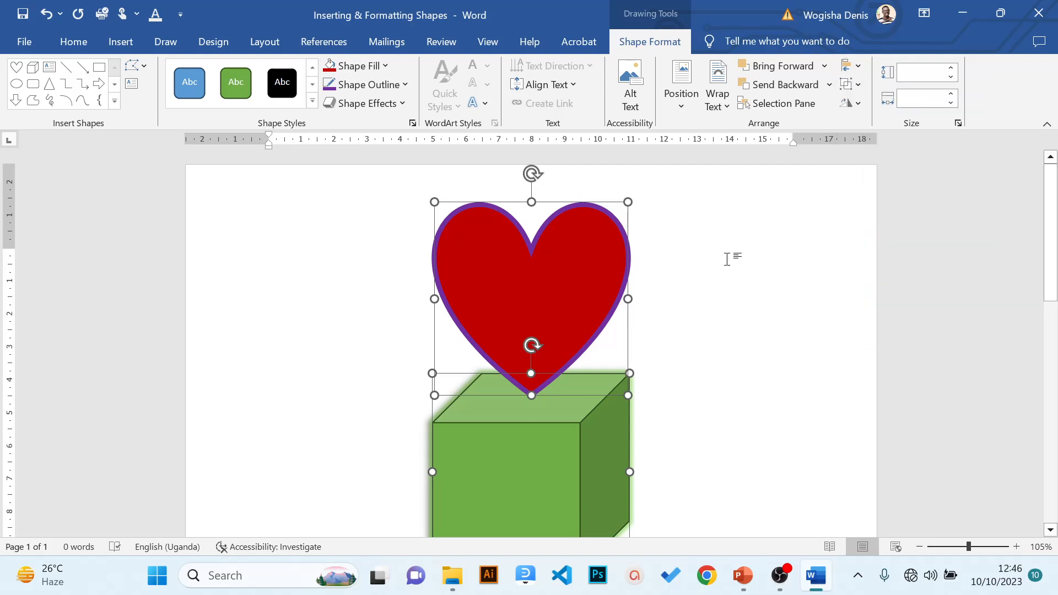
left_click(727, 259)
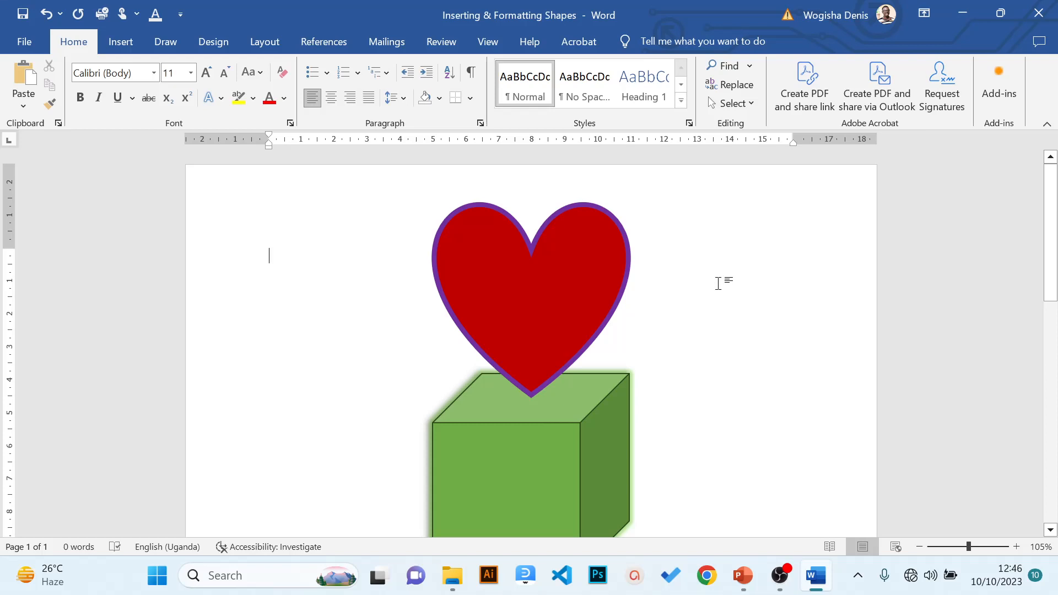
Select the heart and the cube together and group them into a single object
left_click(567, 262)
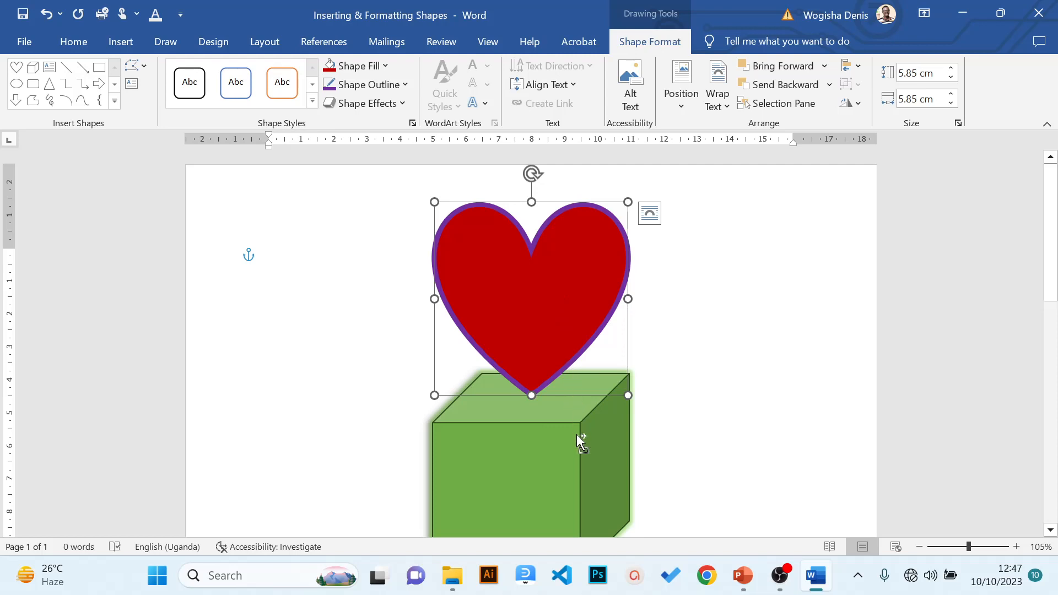
left_click(578, 459, "shift")
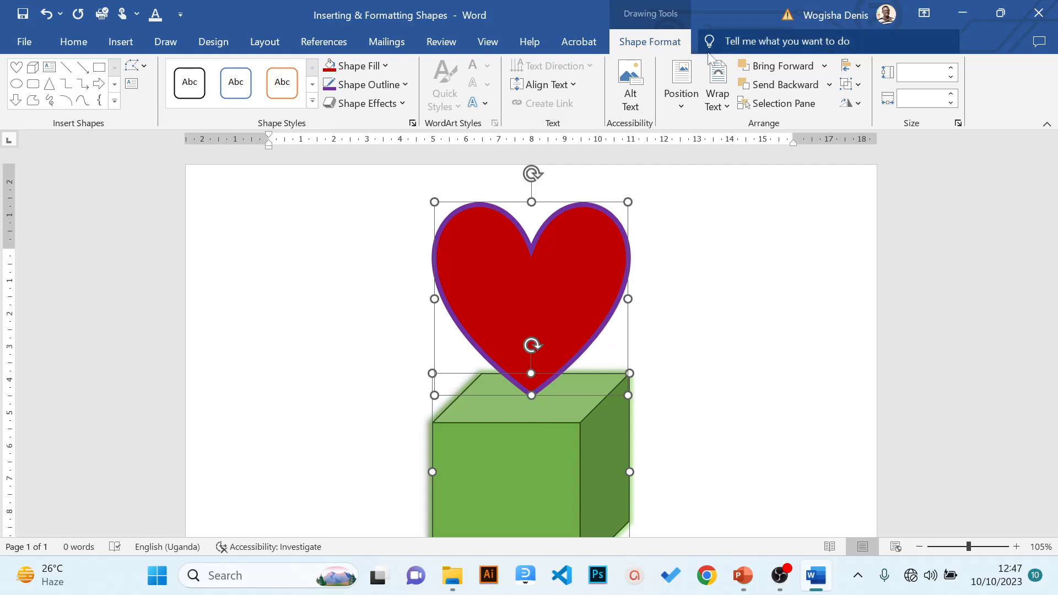
left_click(858, 85)
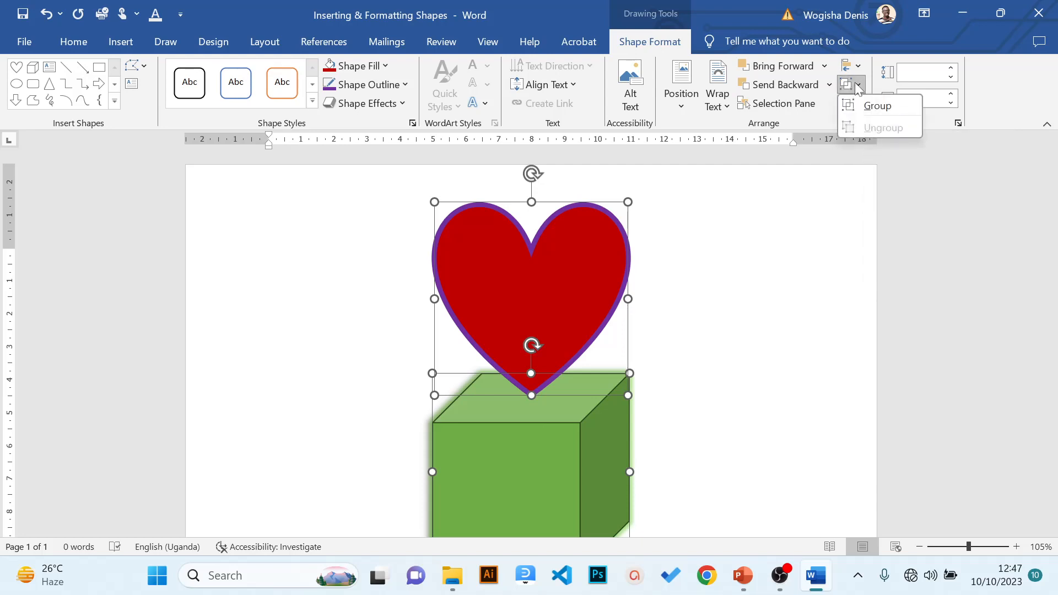
left_click(876, 106)
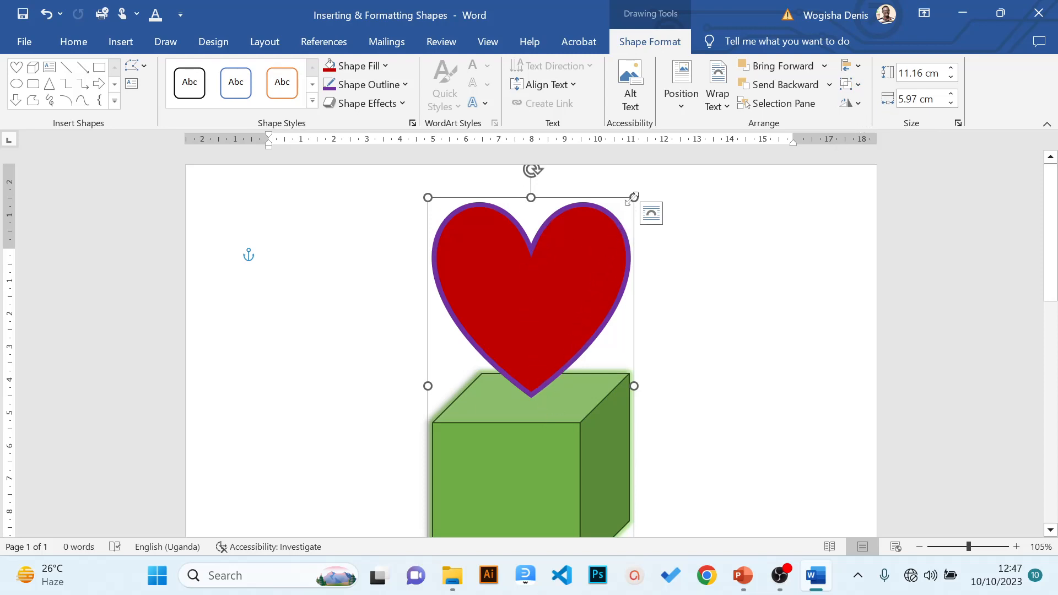
Try scaling the grouped shapes down proportionally to about 6.18 by 3.31 cm, and undo both the resizing and the grouping
left_click_drag(634, 197, 622, 221)
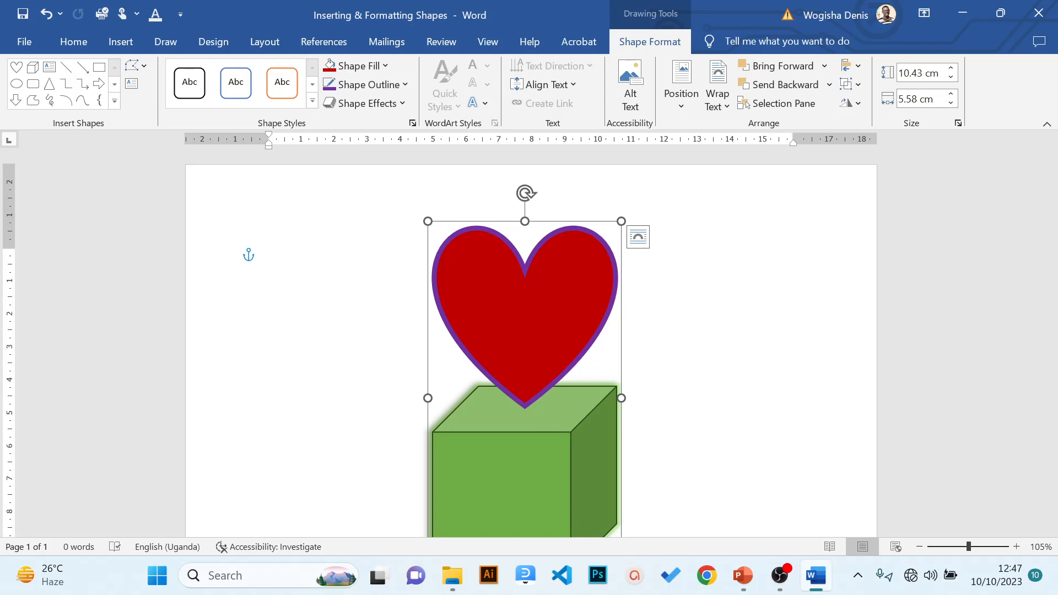
key("ctrl+z")
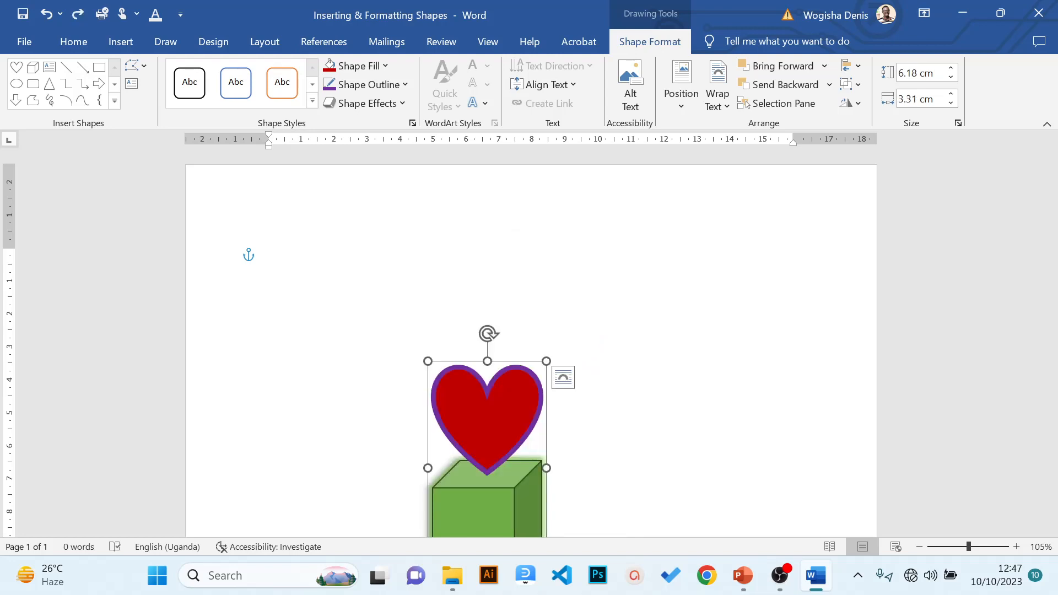
key("ctrl+z")
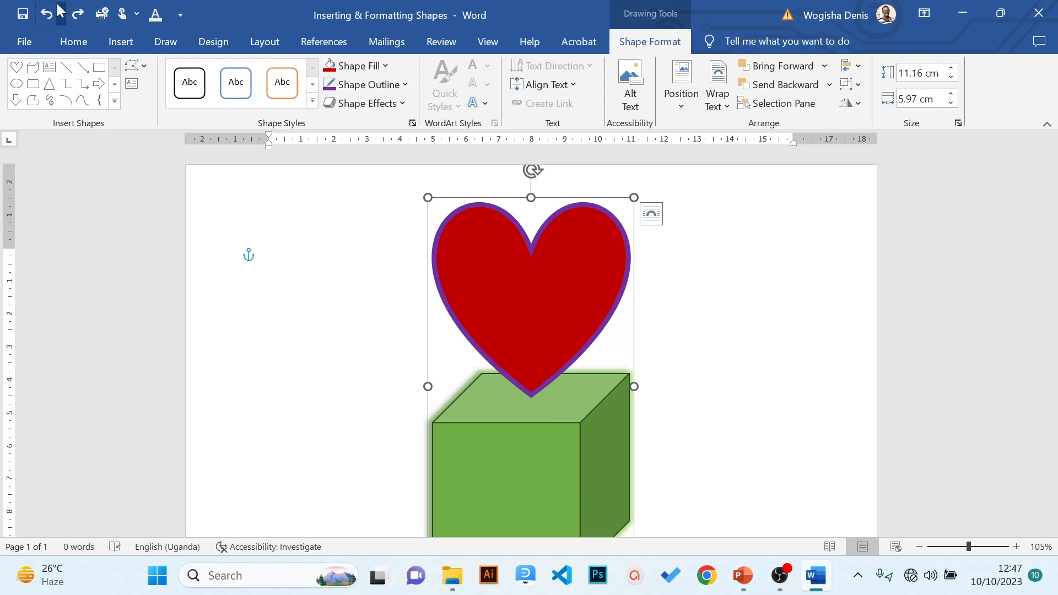
left_click(46, 13)
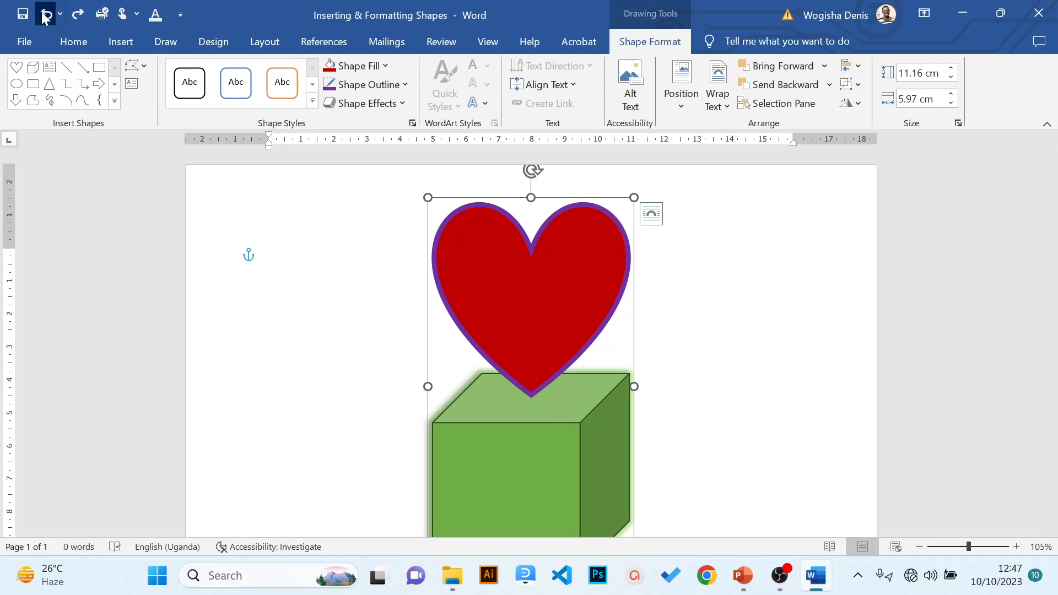
Add the text "I love you" inside the heart and deselect the shape
left_click(474, 225)
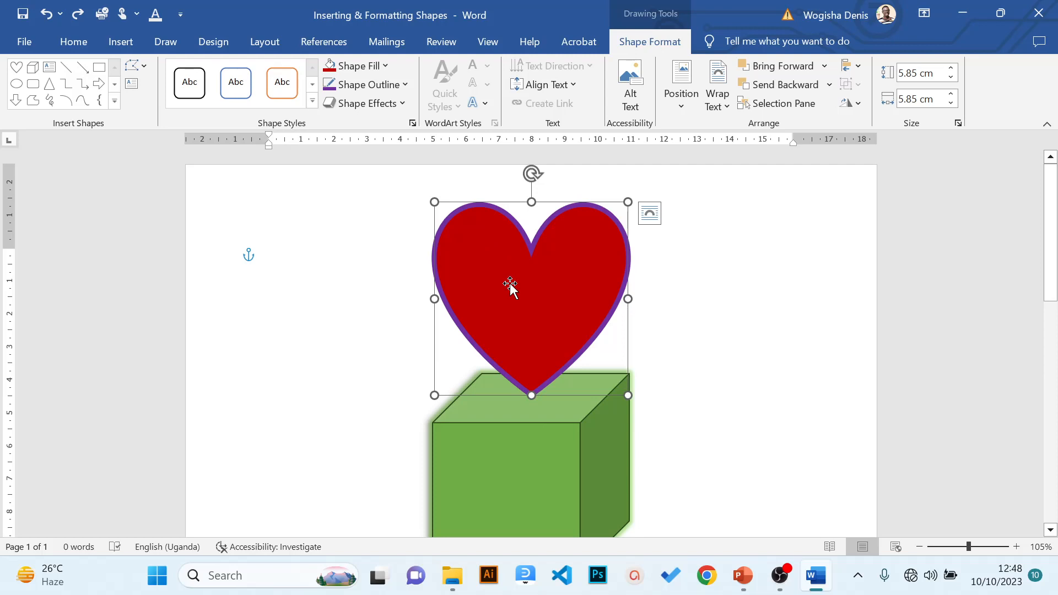
type("d")
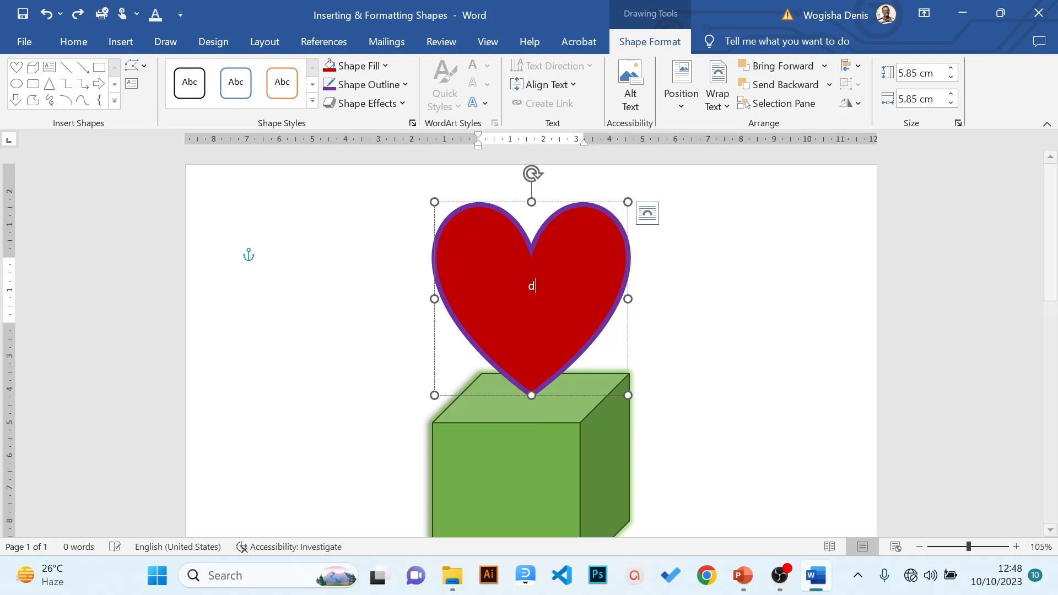
key("BackSpace")
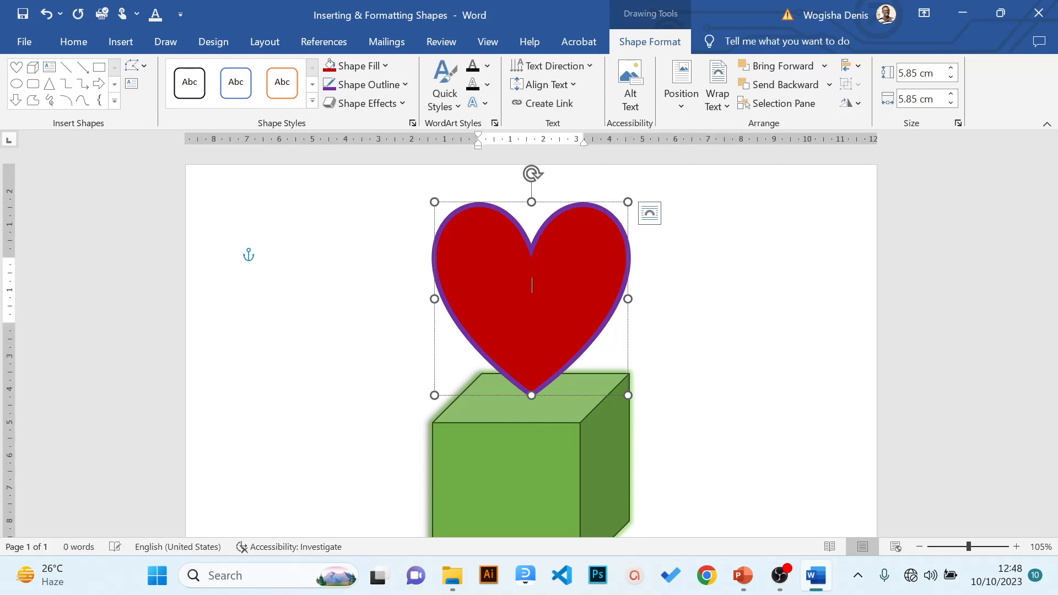
type("I lo")
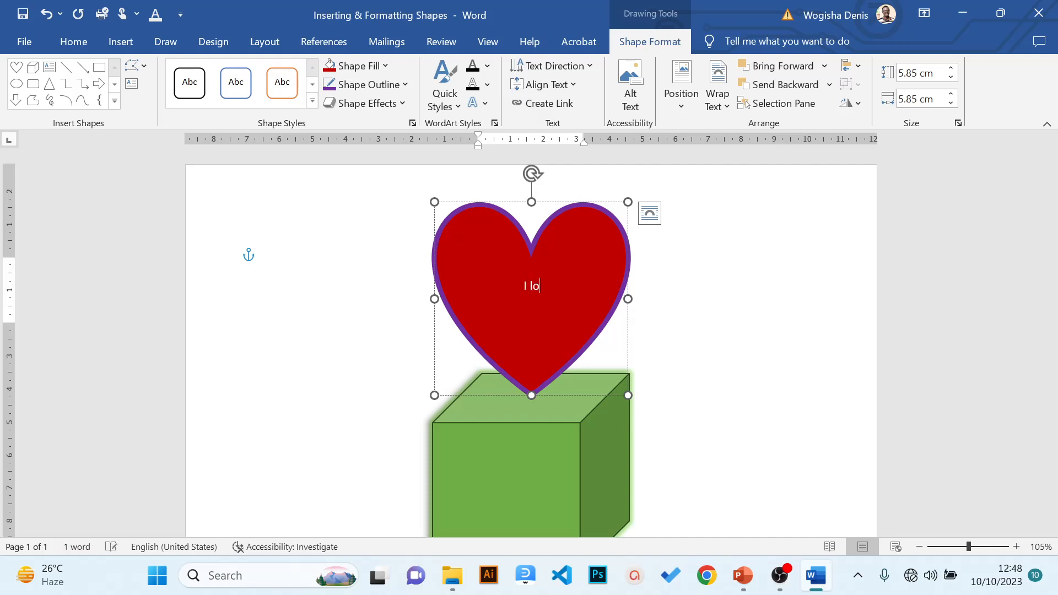
type("ve you")
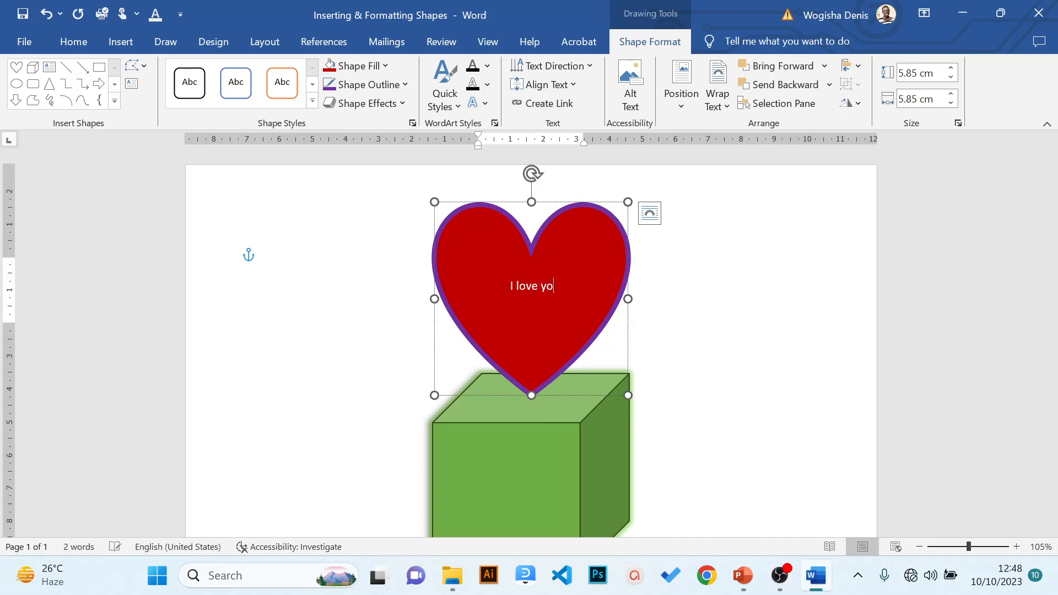
left_click(363, 295)
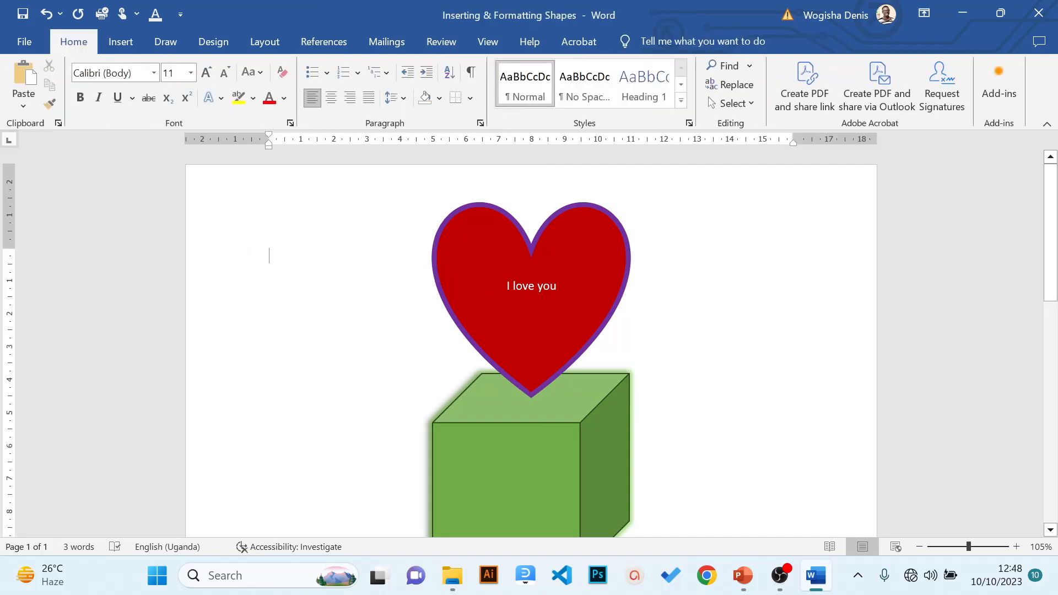
Undo all the text entered in the heart
key("ctrl+z")
key("BackSpace")
type("d")
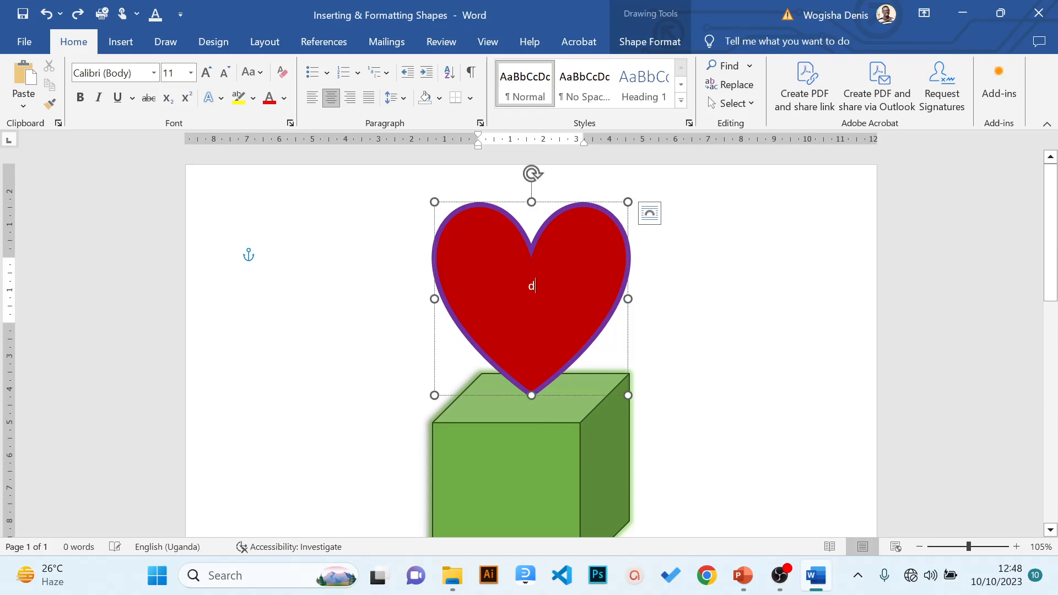
key("ctrl+z")
key("ctrl+z")
key("ctrl+z")
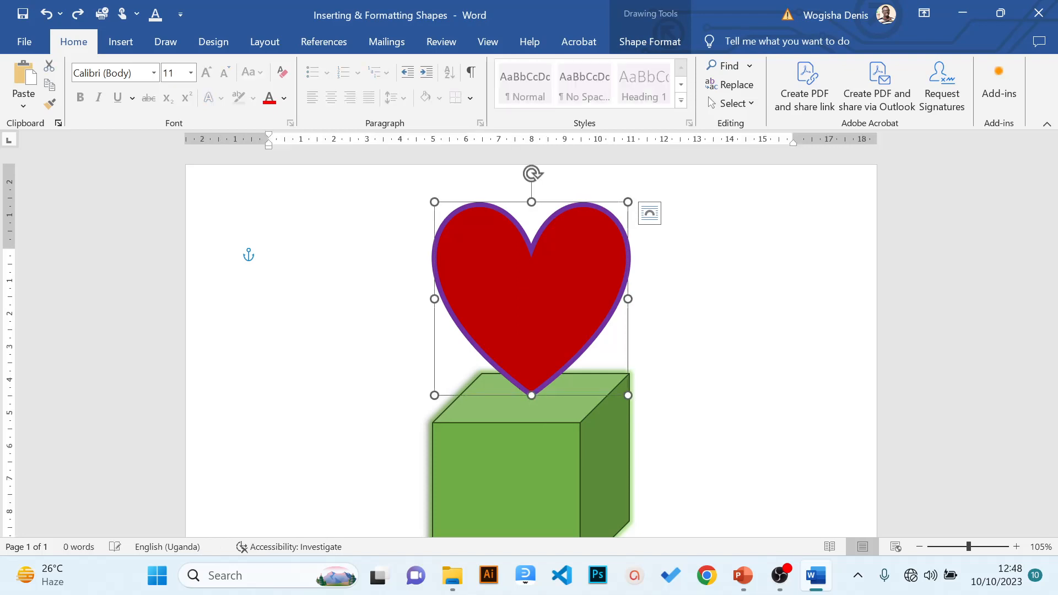
Add the text "I Love you" inside the heart and deselect the shape
left_click(395, 265)
left_click(508, 252)
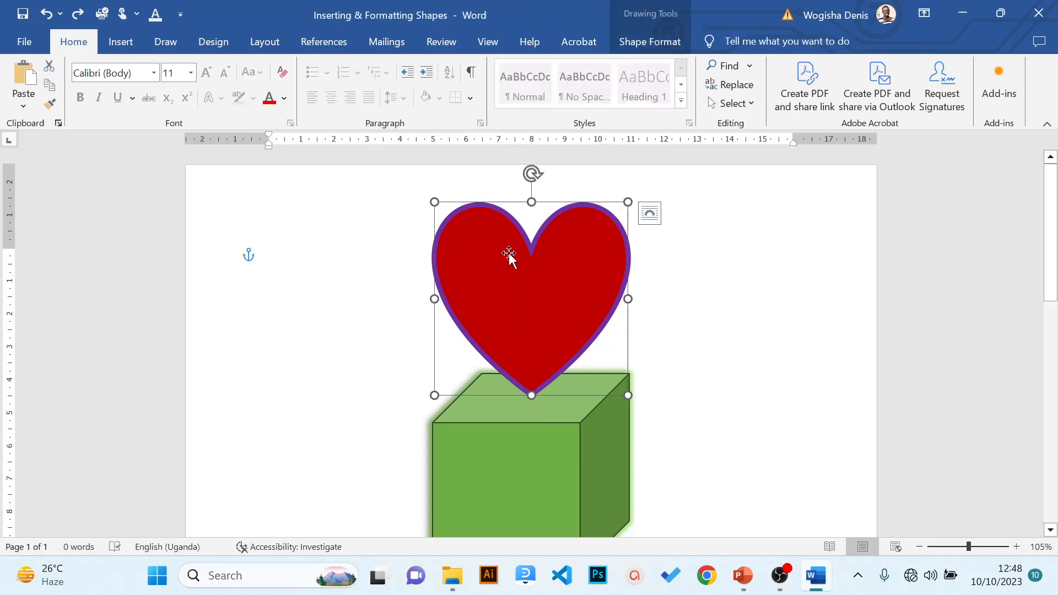
right_click(508, 253)
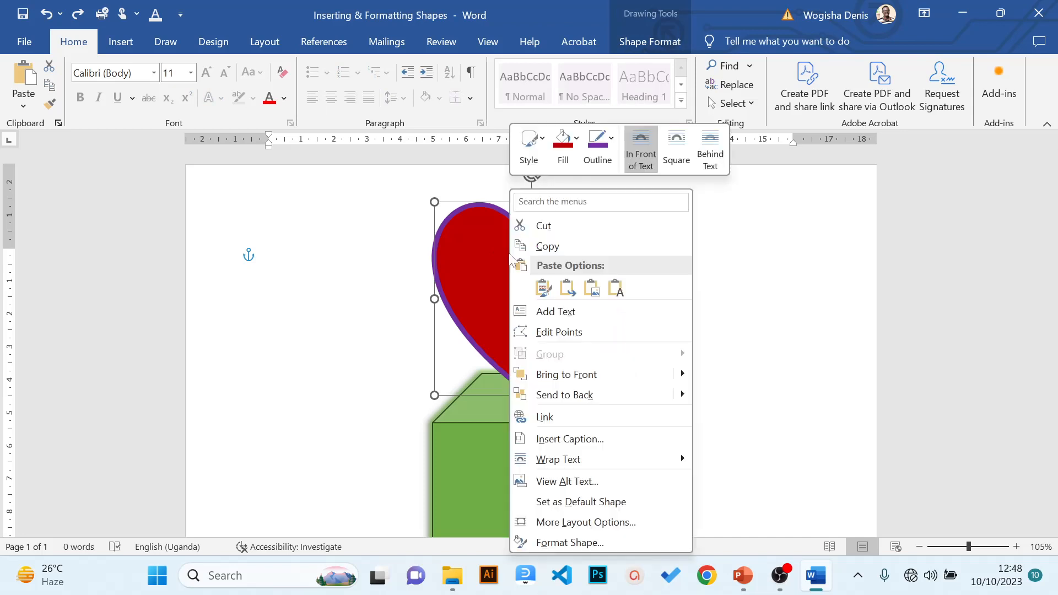
left_click(556, 312)
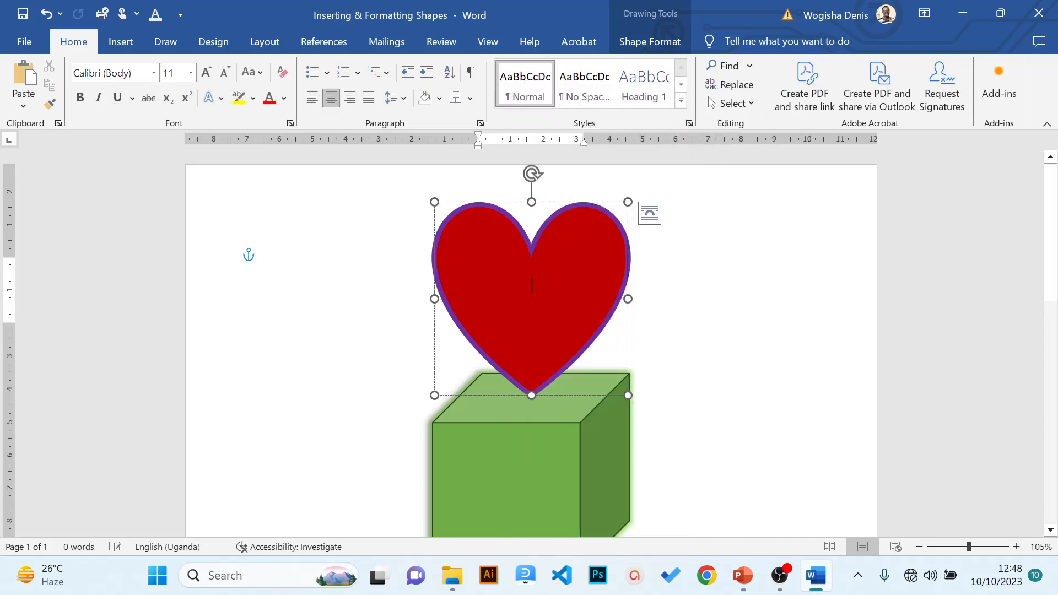
type("I Lobe")
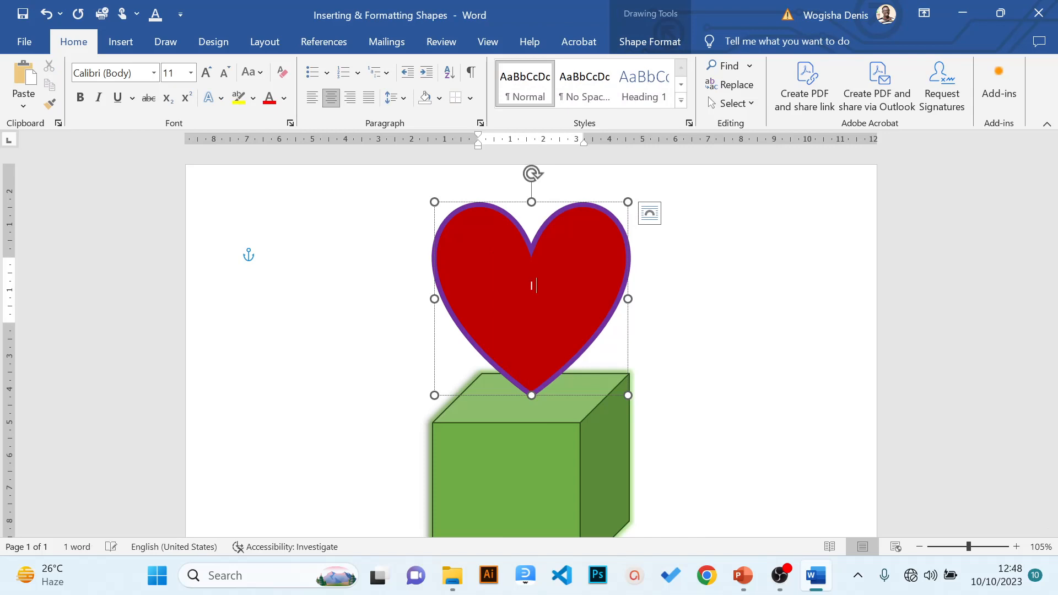
key("BackSpace")
key("BackSpace")
key("BackSpace")
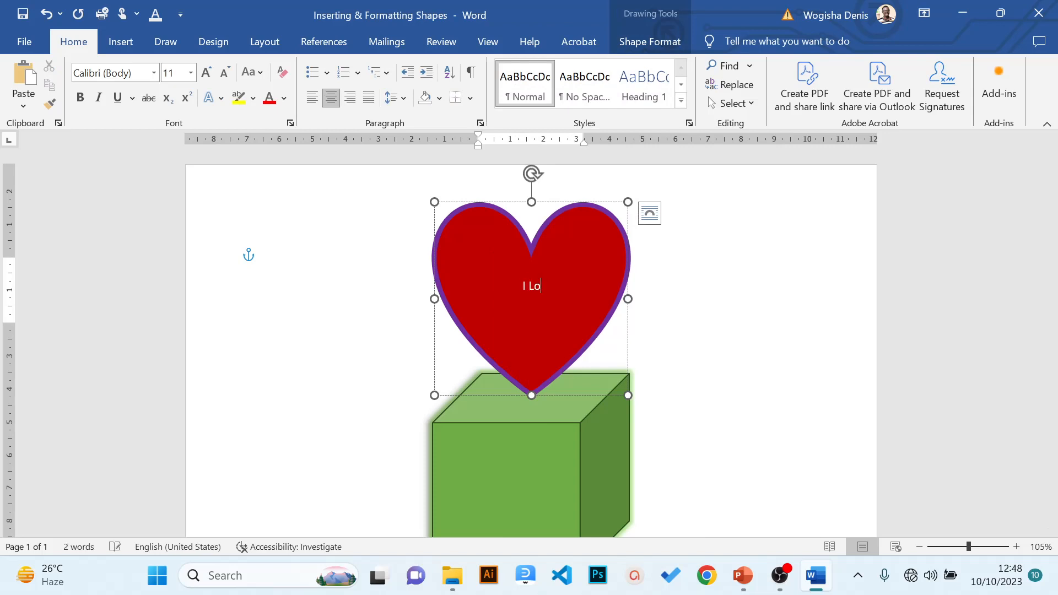
type("ve you")
left_click(351, 340)
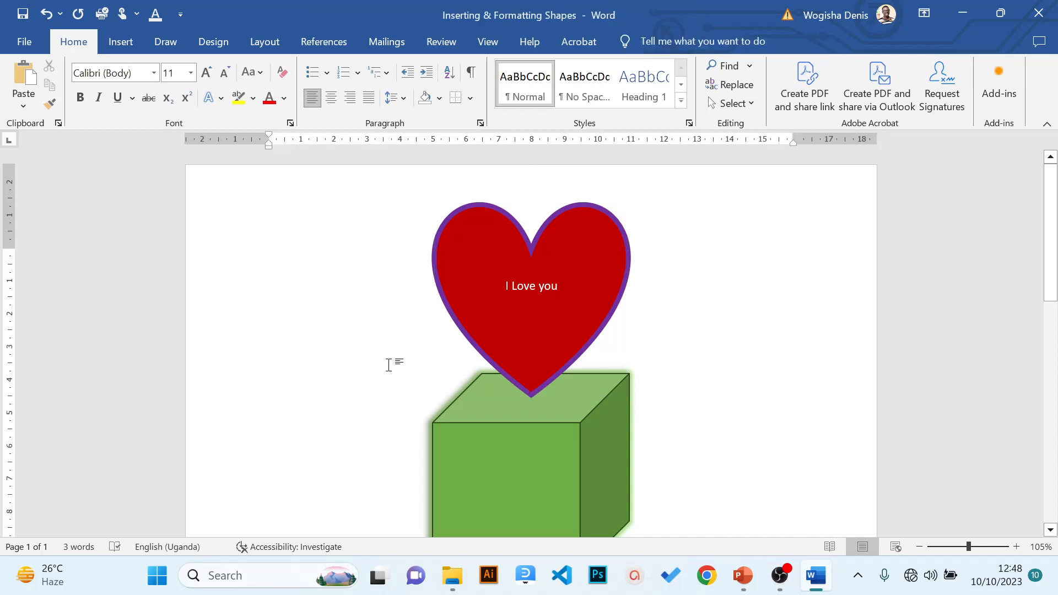
Add a person's first name as text on the front face of the cube and deselect the shape
left_click(530, 431)
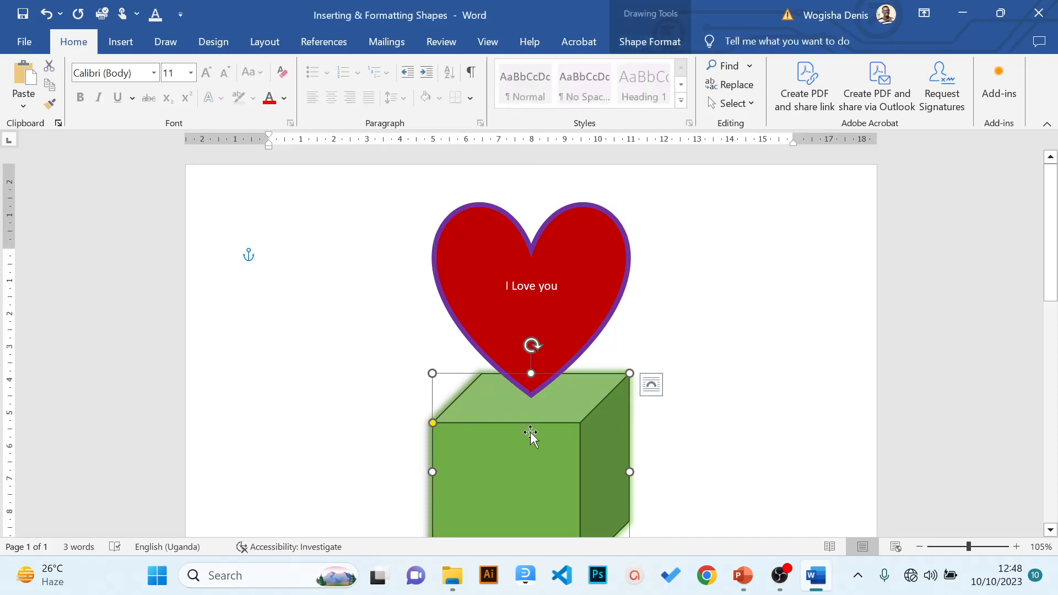
type("d")
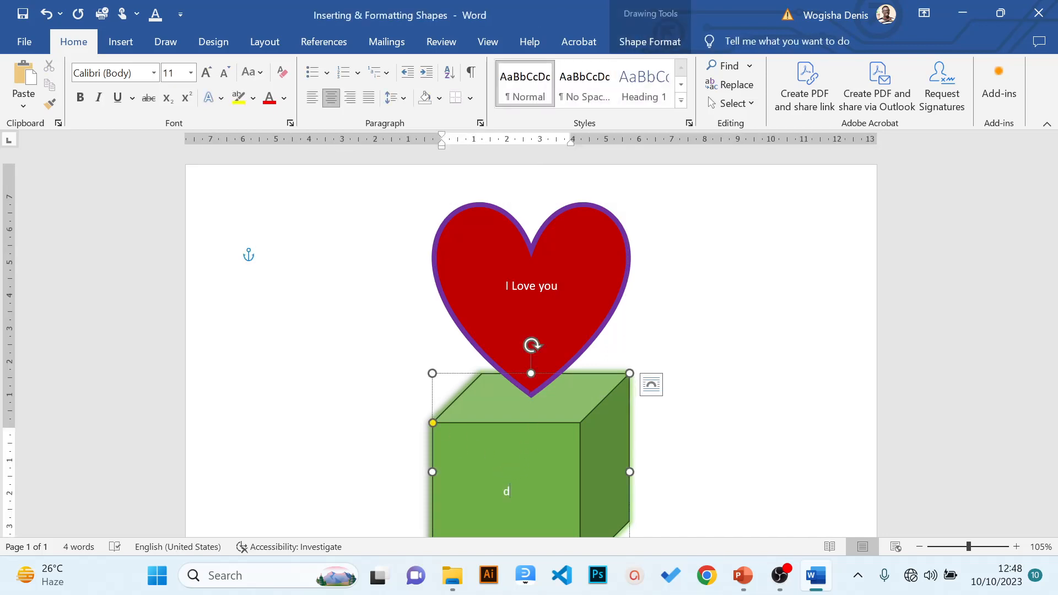
type("enis")
left_click(338, 447)
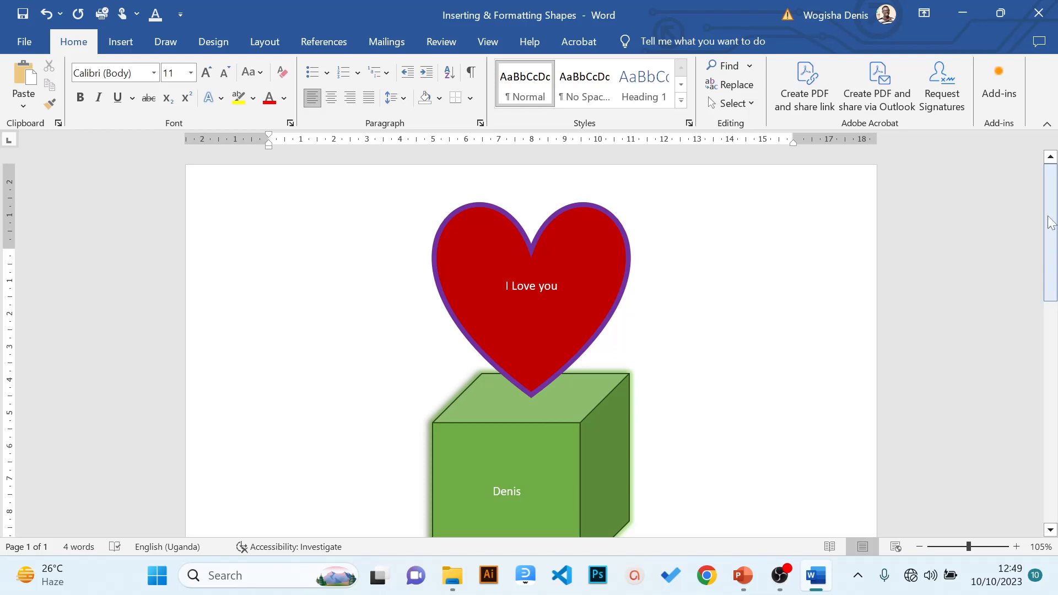
Move the heart down so that it overlaps the cube
left_click_drag(1052, 214, 1051, 233)
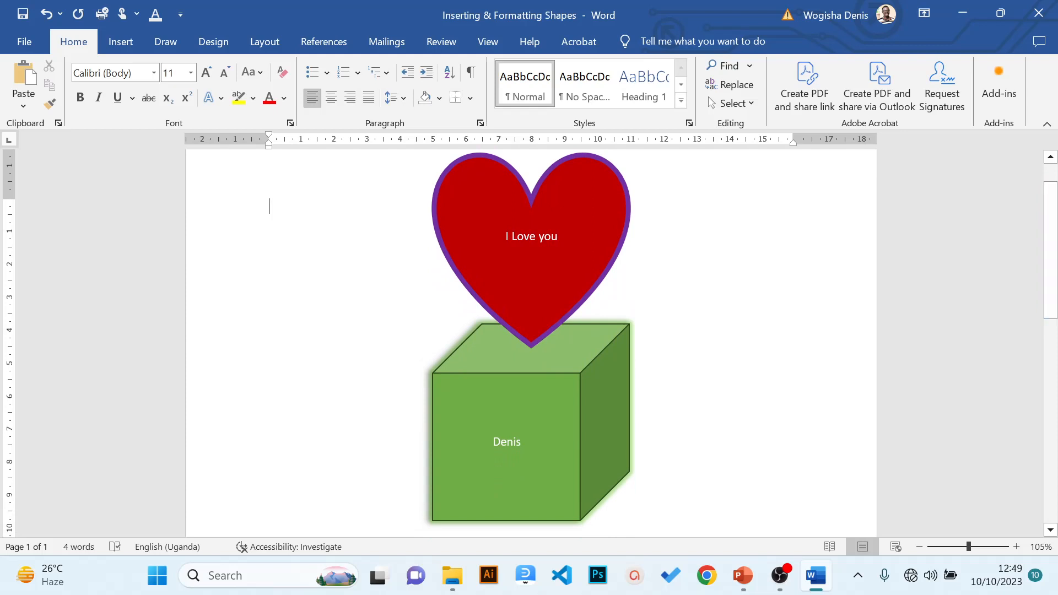
mouse_move(508, 309)
left_mouse_down()
mouse_move(501, 425)
mouse_move(504, 303)
left_mouse_up()
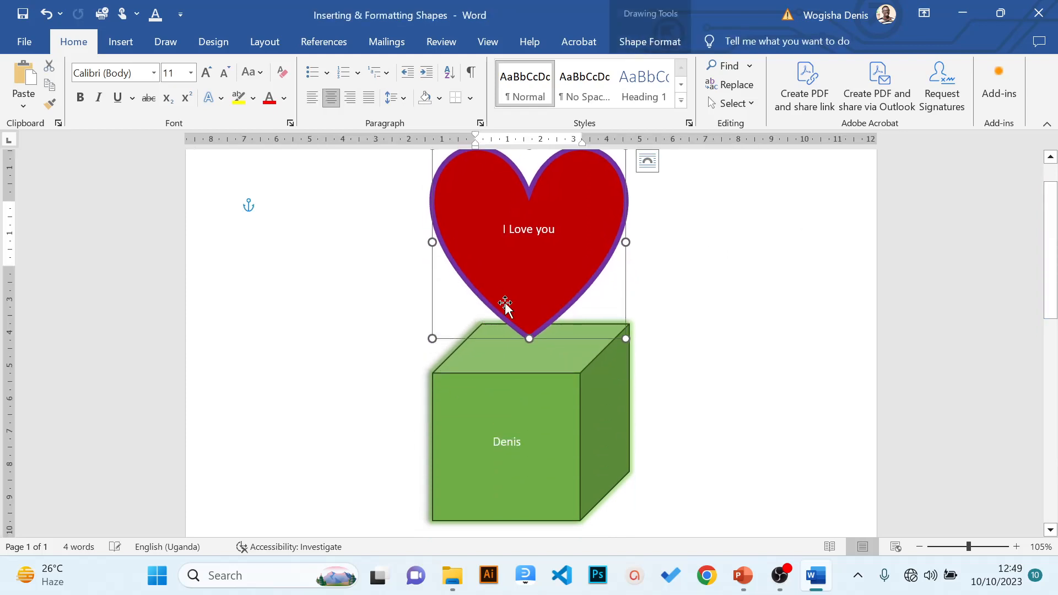
left_click(496, 442)
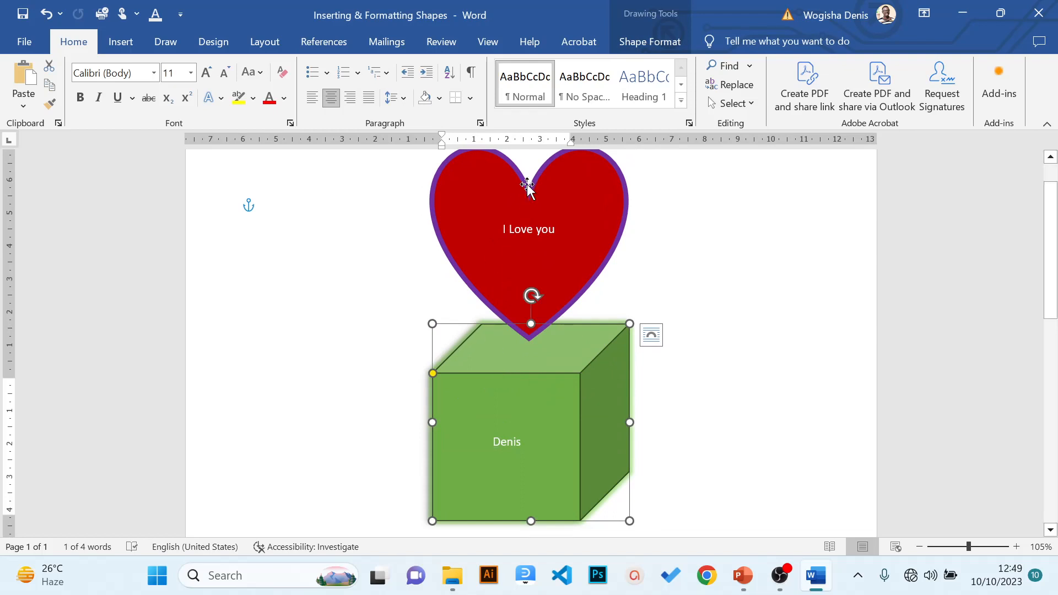
left_click_drag(527, 188, 526, 353)
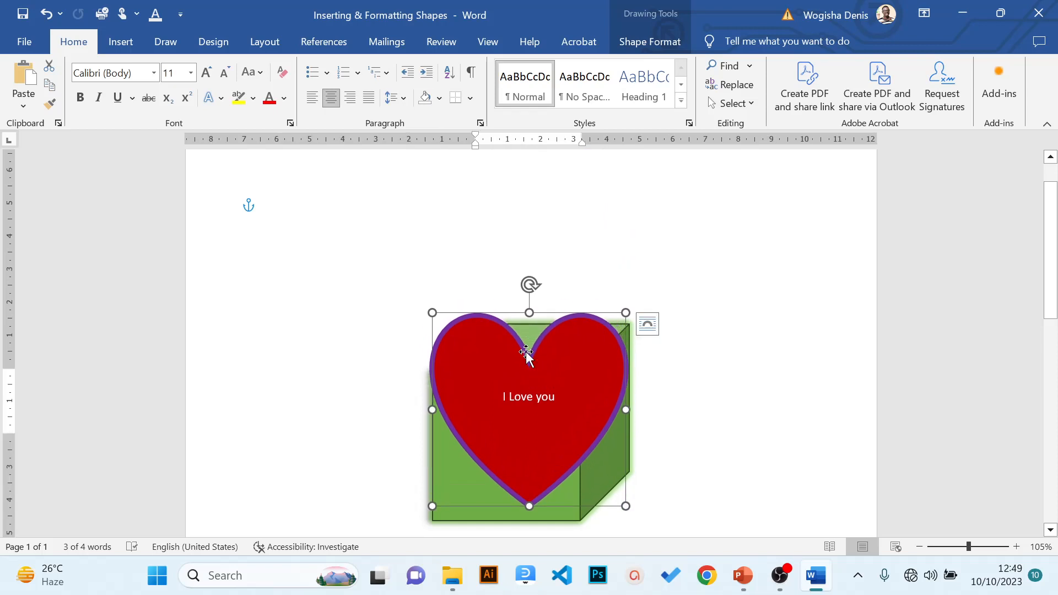
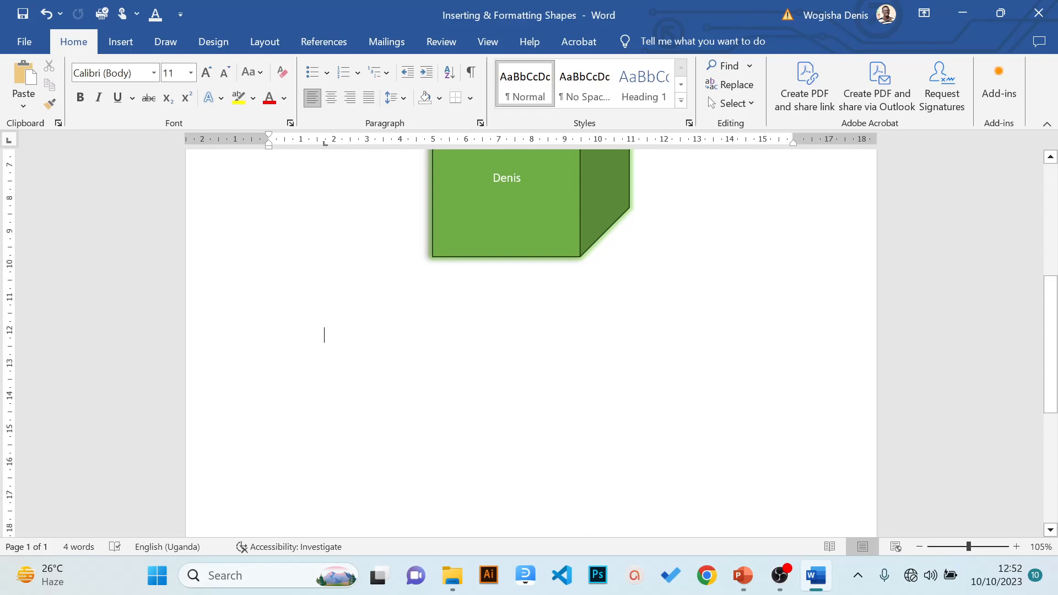
Undo the last edit, place the text cursor in the empty area below the cube and insert a page break there
scroll(331, 322, "up", 5)
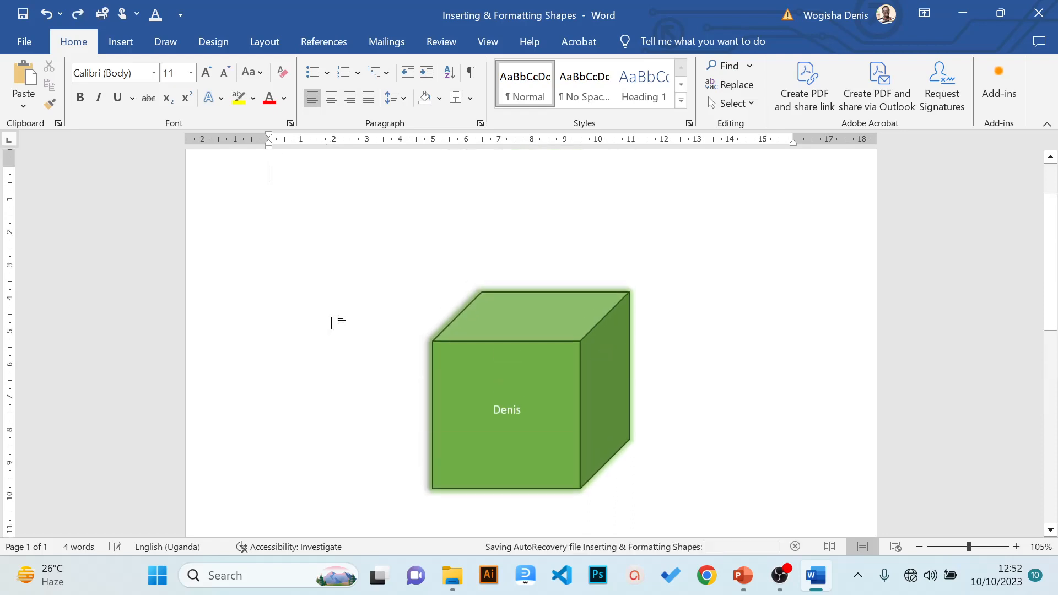
key("ctrl+z")
left_click_drag(1051, 292, 1050, 387)
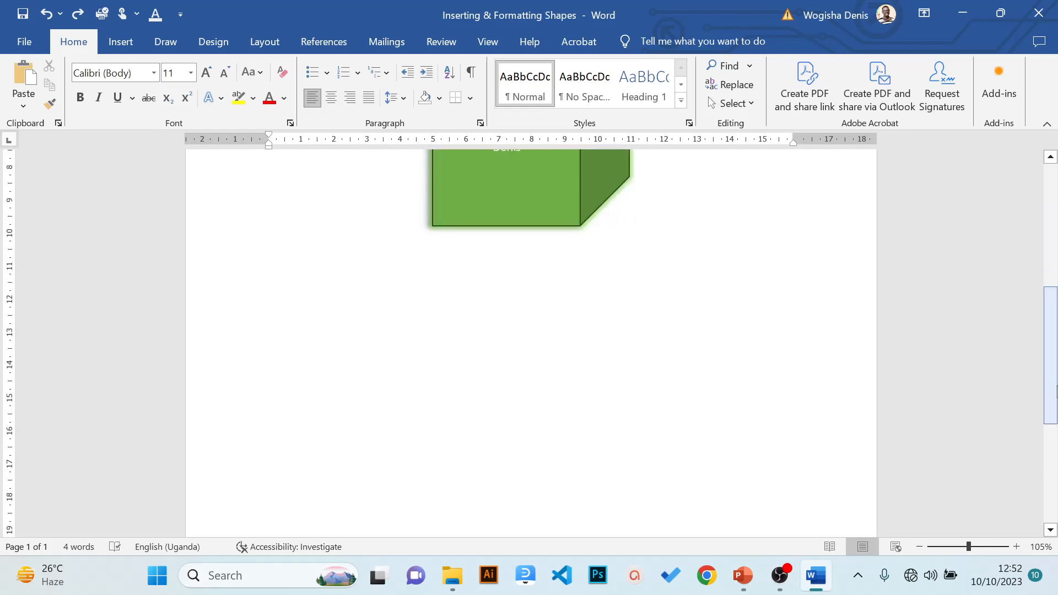
double_click(390, 285)
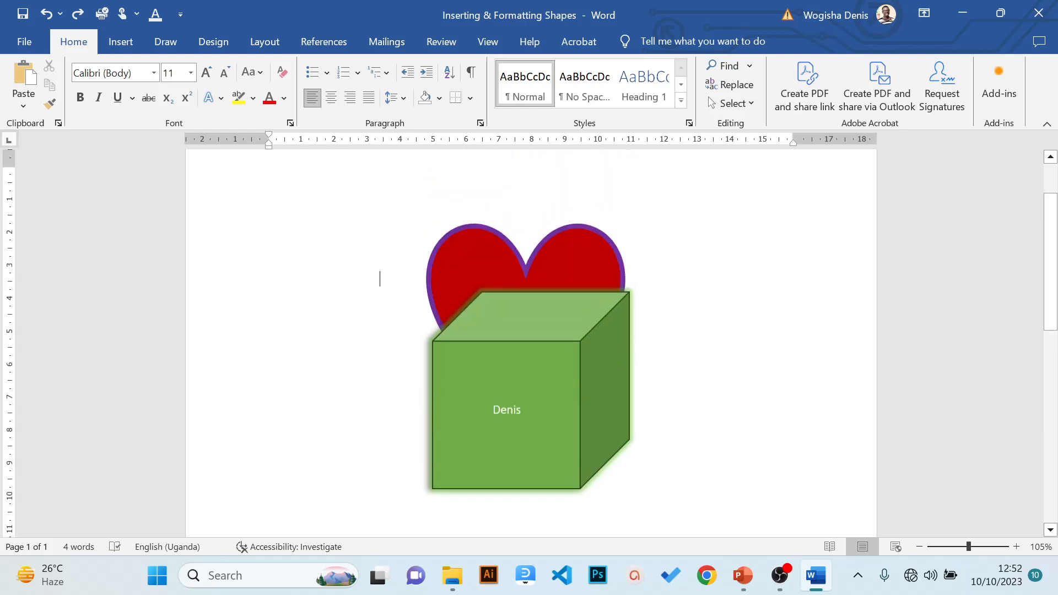
double_click(394, 512)
key("ctrl+Return")
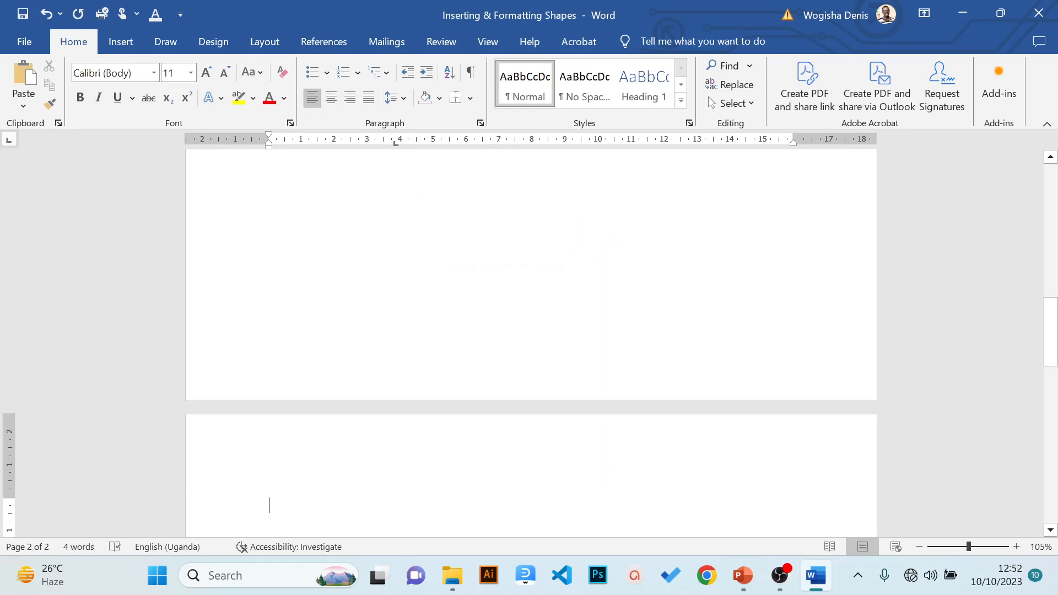
Draw a rectangle near the top of the second page and stretch it to about 12.82 cm wide by 7.03 cm high
left_click_drag(1056, 325, 1057, 375)
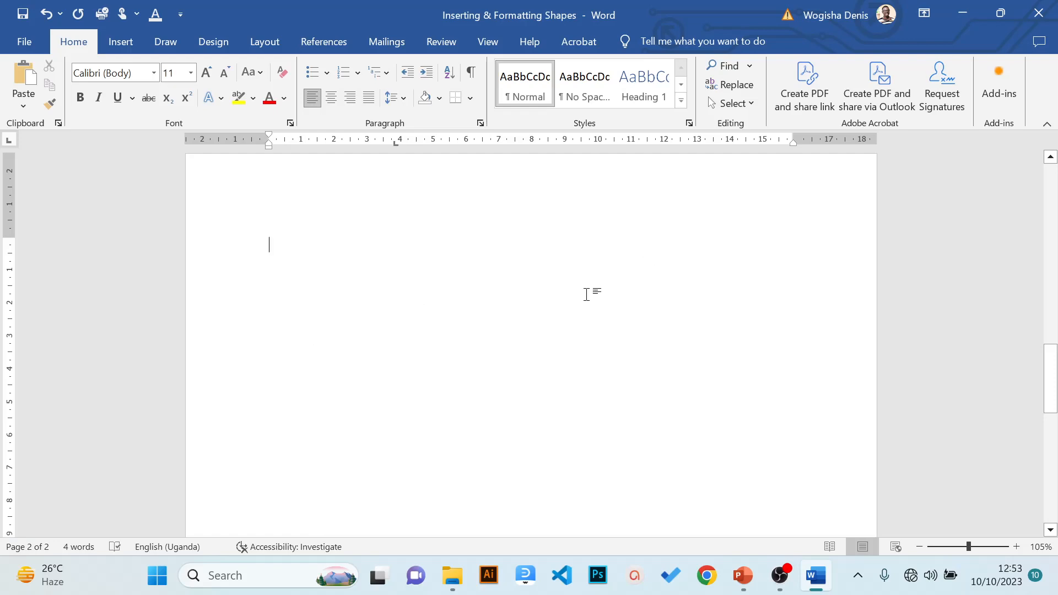
left_click(123, 46)
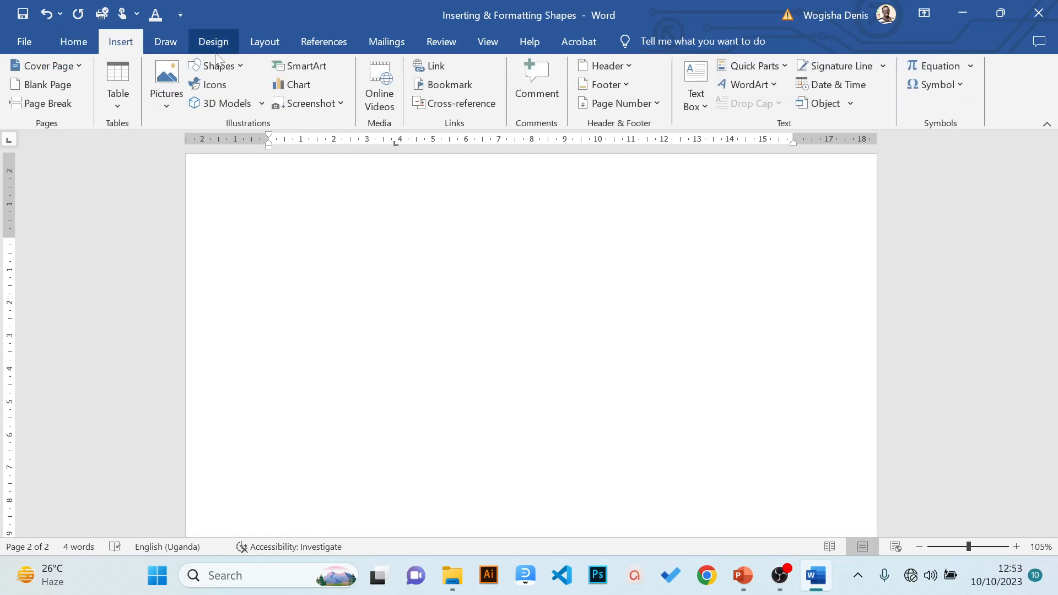
left_click(231, 64)
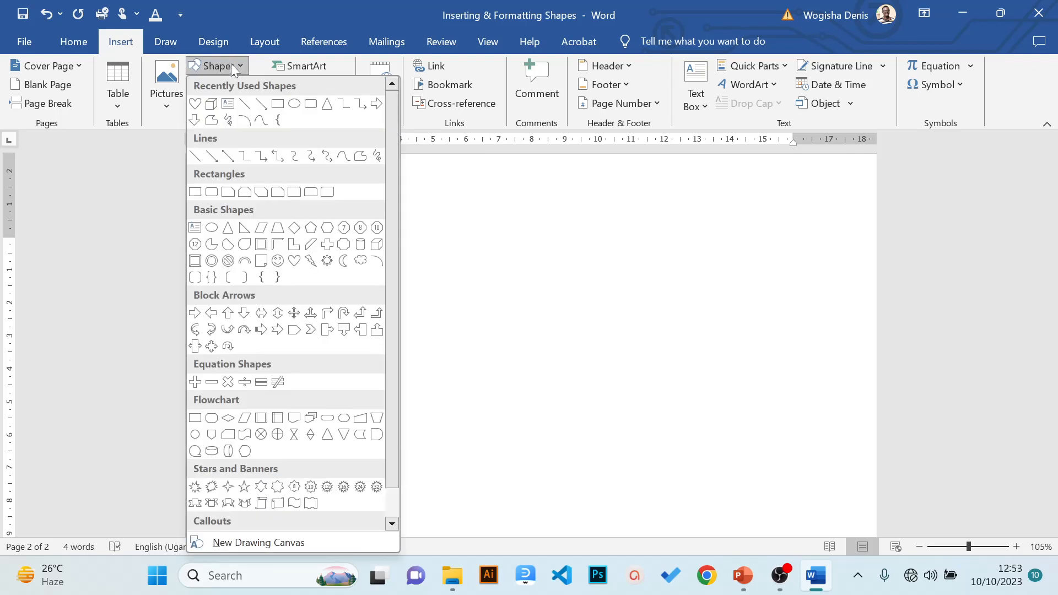
left_click(195, 192)
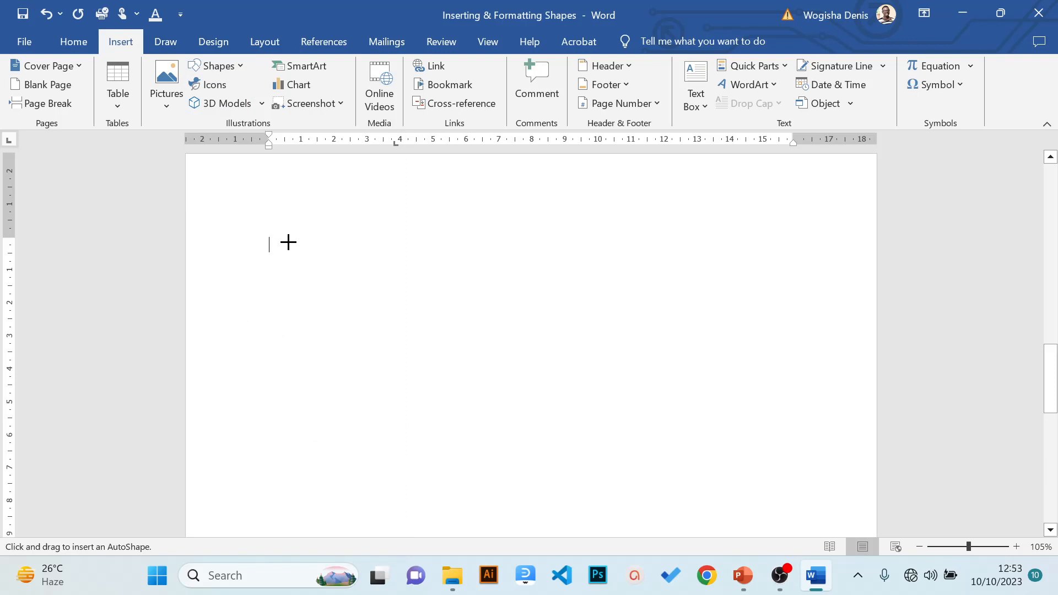
left_click_drag(288, 242, 483, 312)
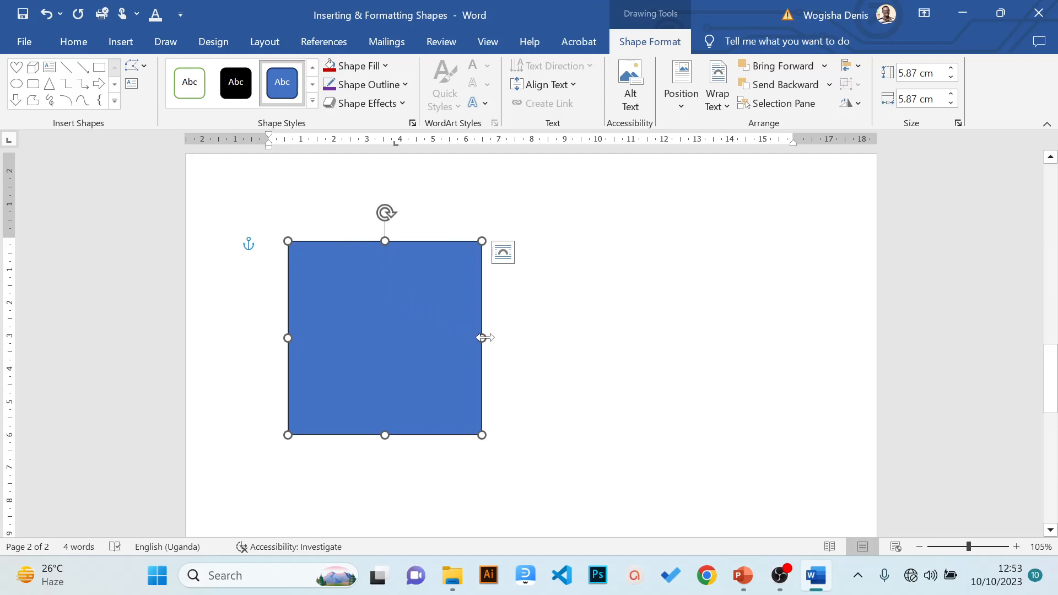
left_click_drag(483, 337, 711, 338)
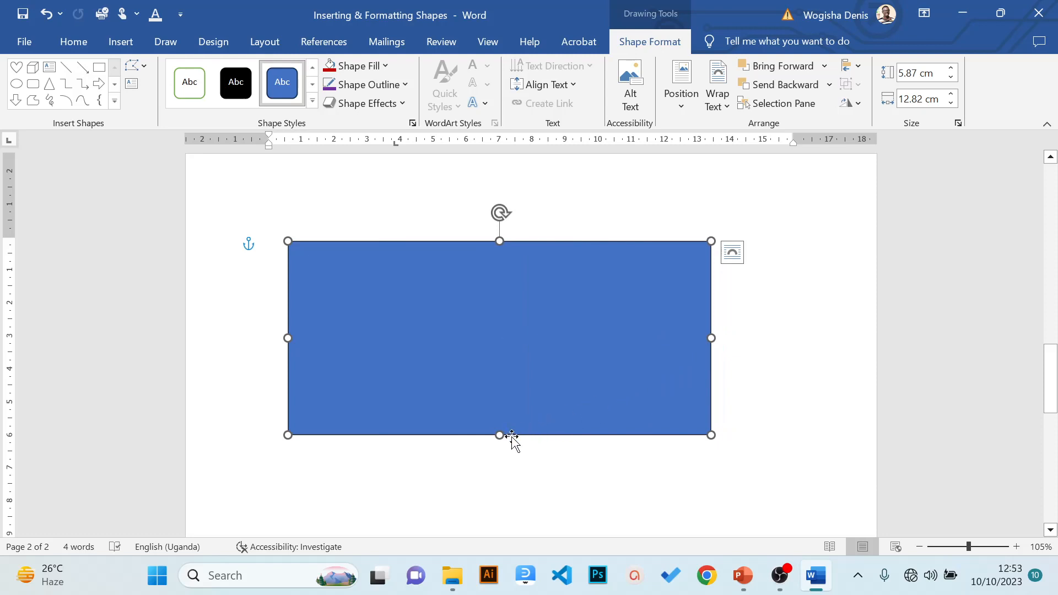
left_click_drag(500, 436, 500, 473)
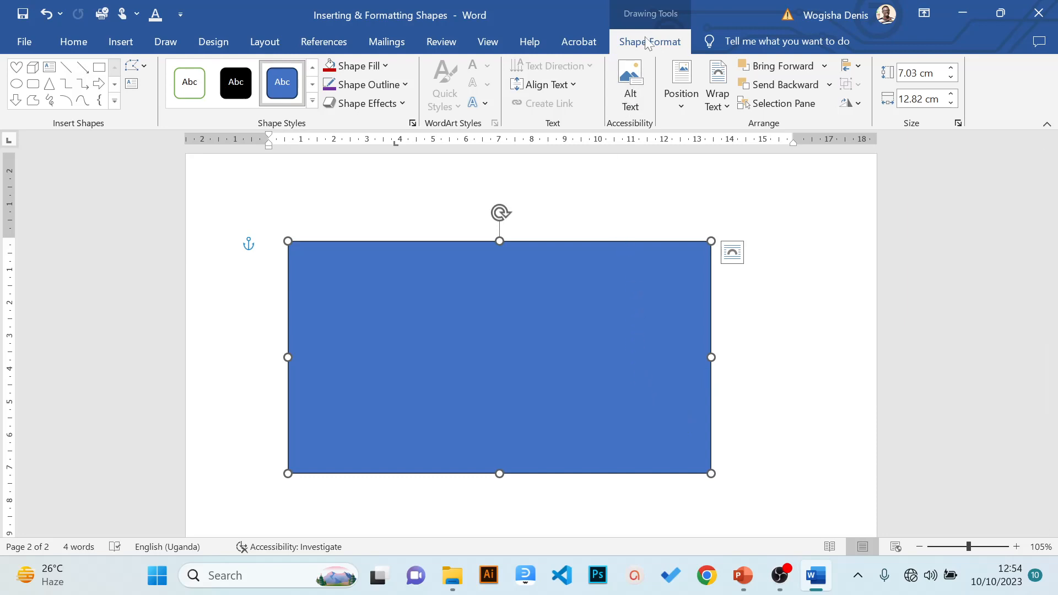
Set the rectangle's shape fill to No Fill
left_click(386, 66)
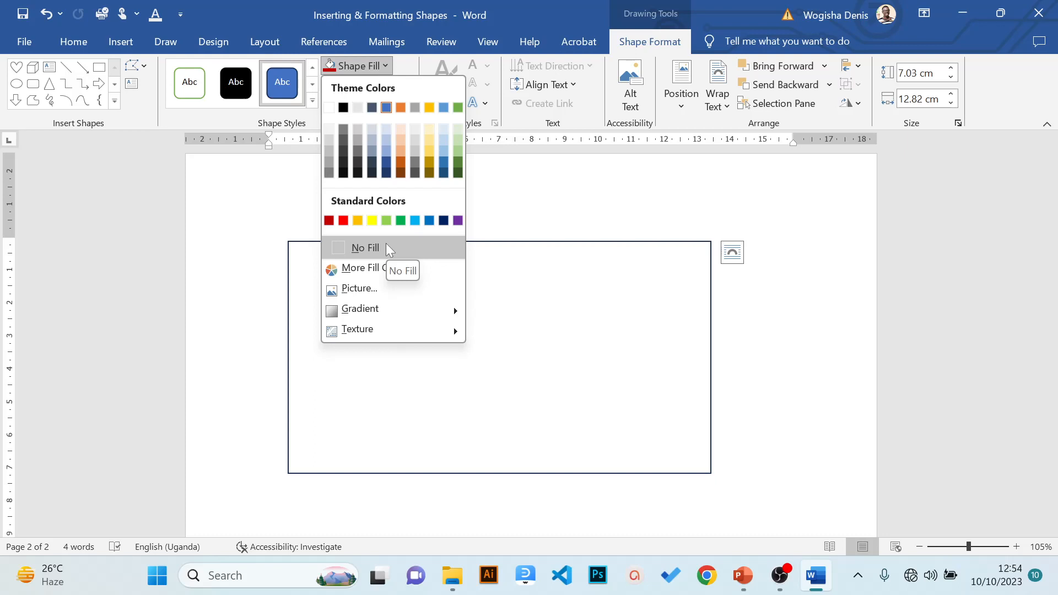
left_click(386, 245)
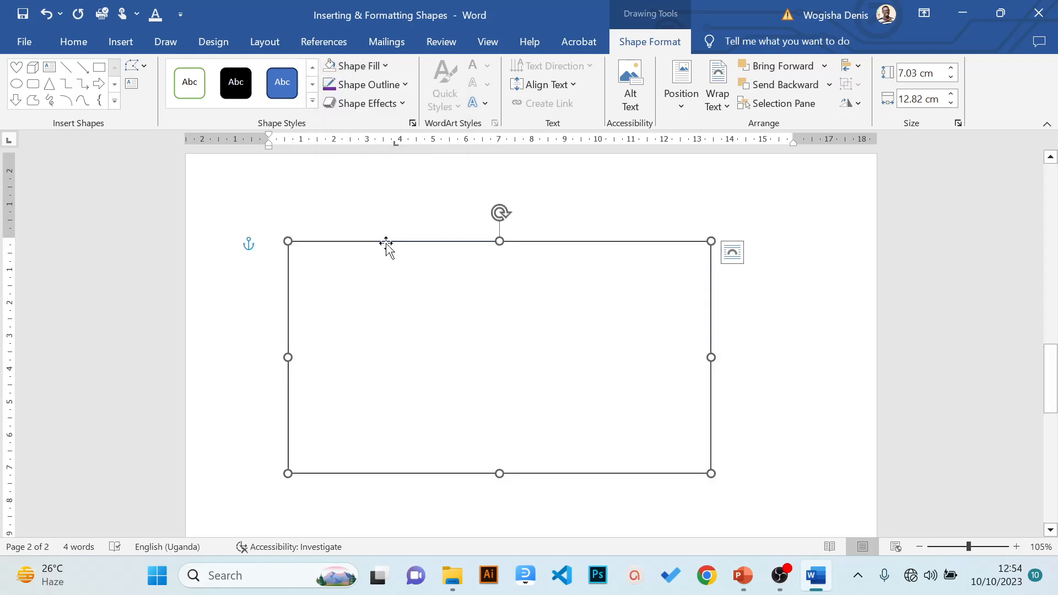
left_click(376, 74)
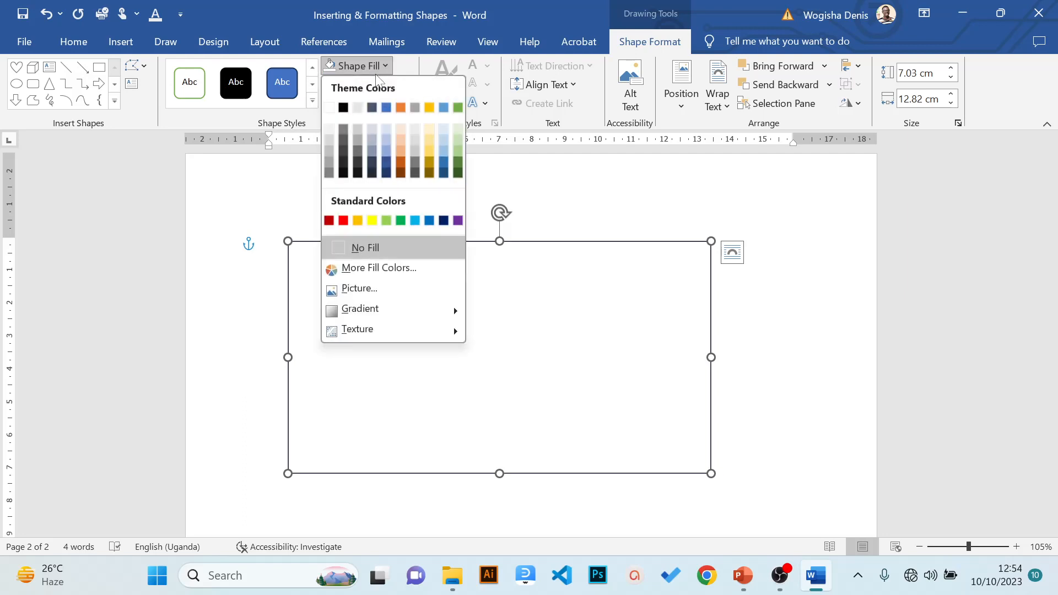
left_click(367, 247)
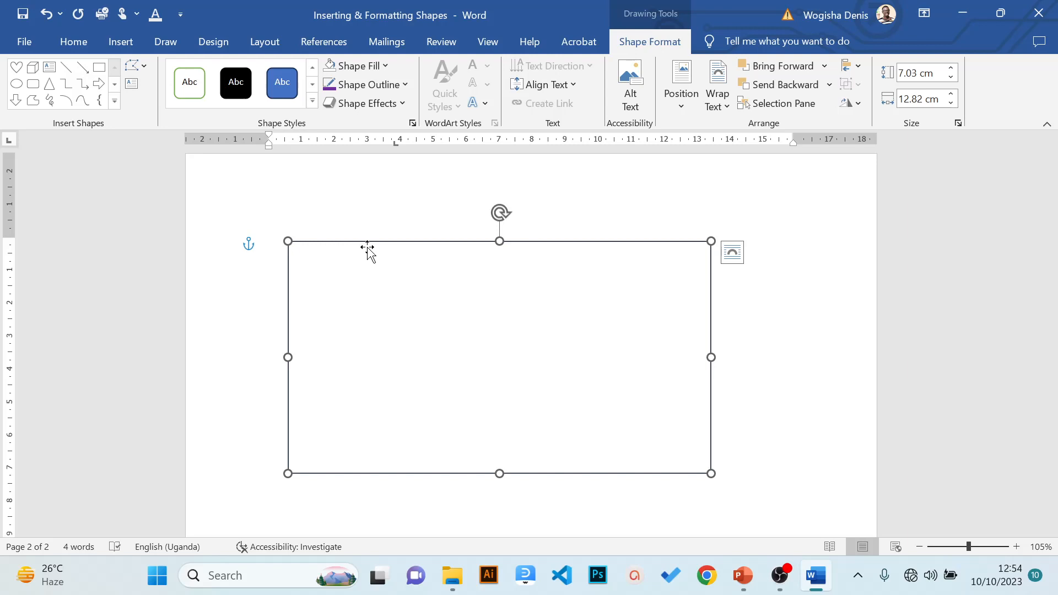
Set the rectangle's outline to Black, Text 1 with a weight of ½ pt
left_click(386, 85)
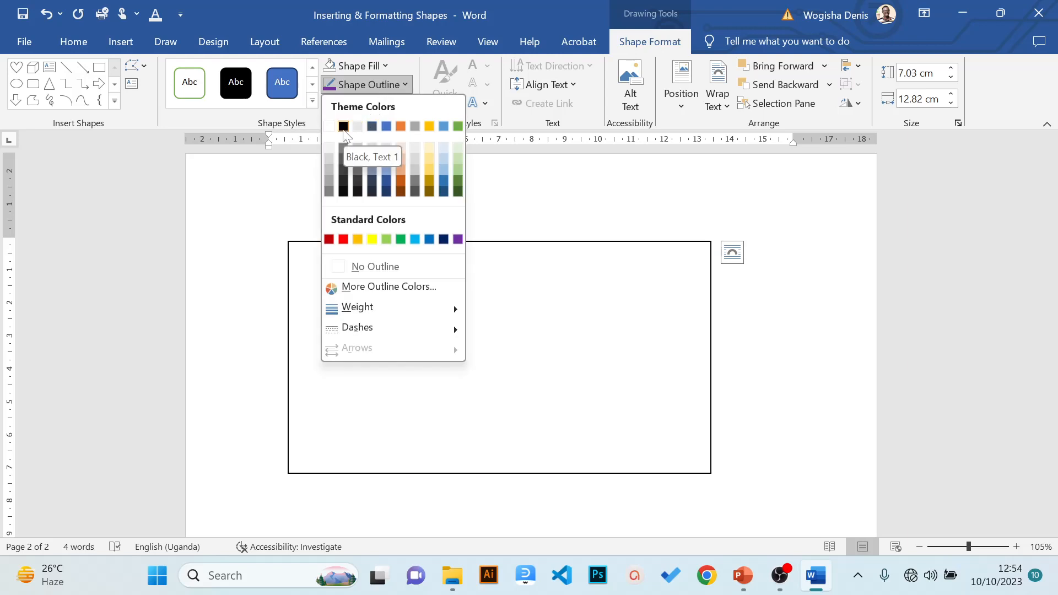
left_click(344, 126)
left_click(378, 84)
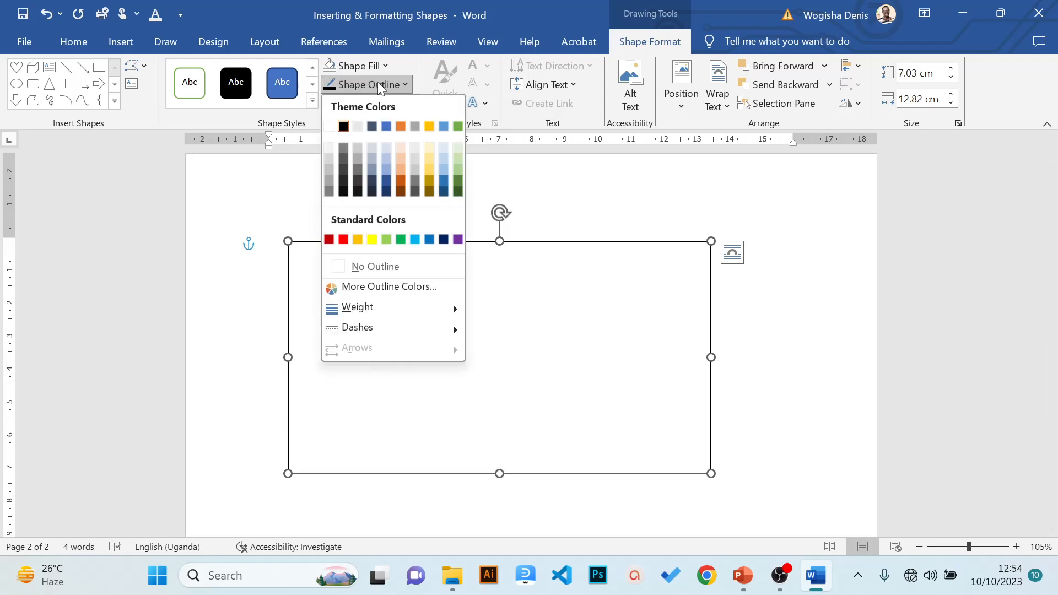
mouse_move(377, 307)
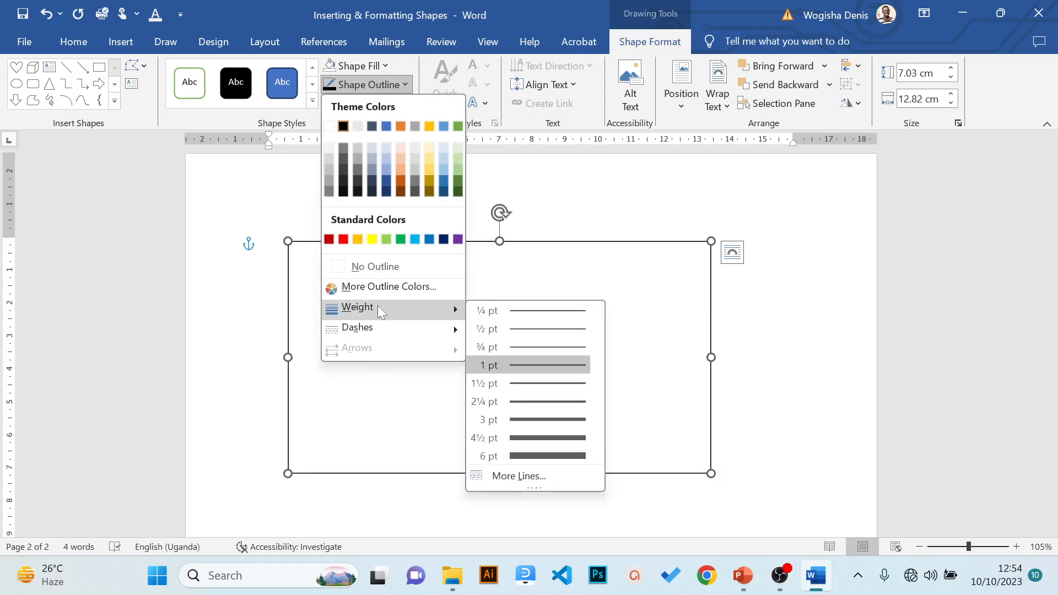
left_click(523, 334)
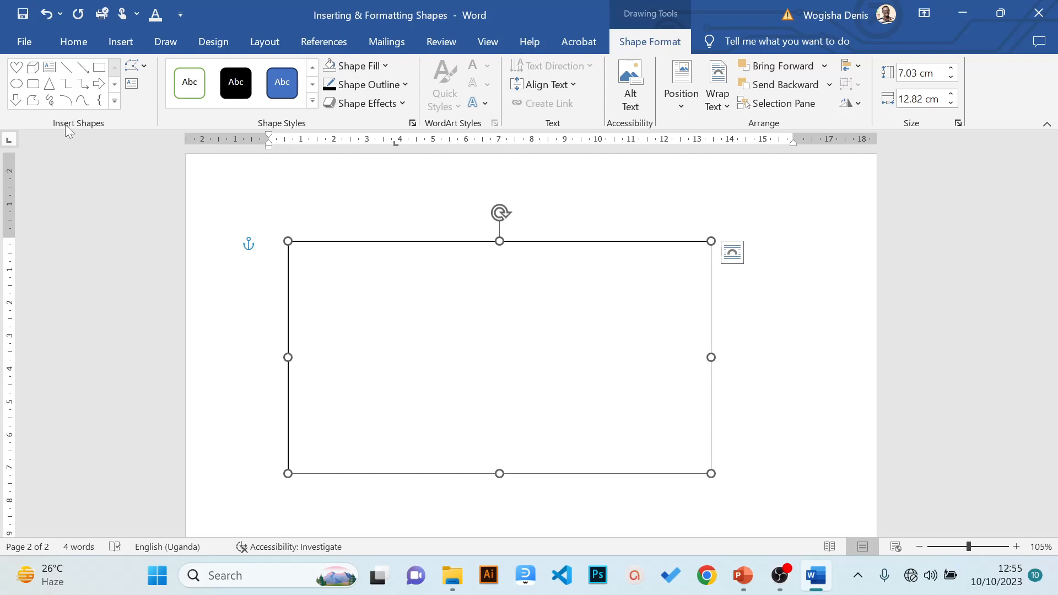
Draw a circle about 3.69 cm in diameter inside the upper left part of the rectangle
left_click(16, 86)
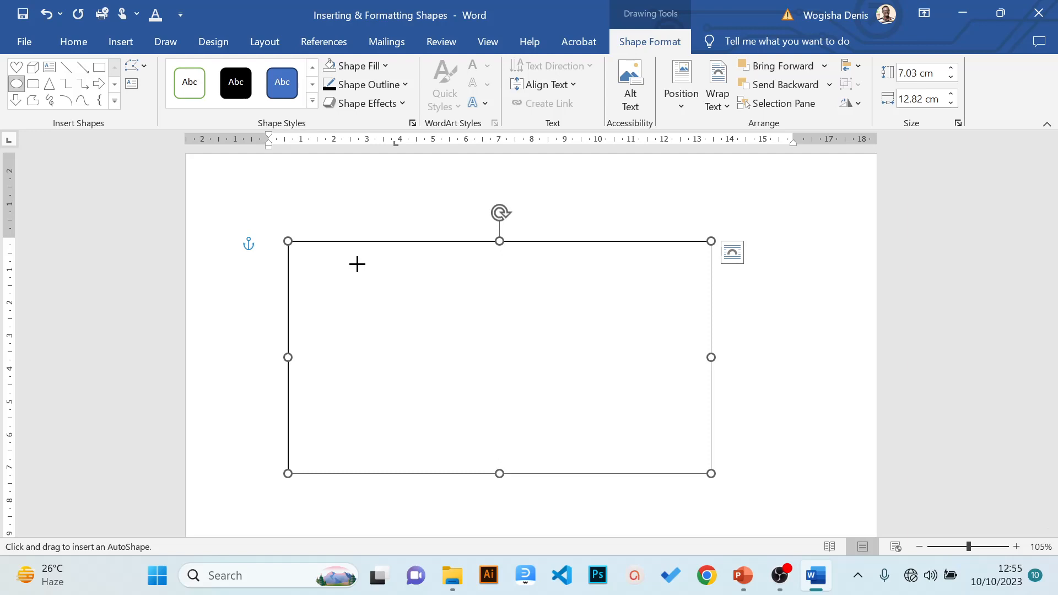
left_click_drag(357, 265, 451, 386)
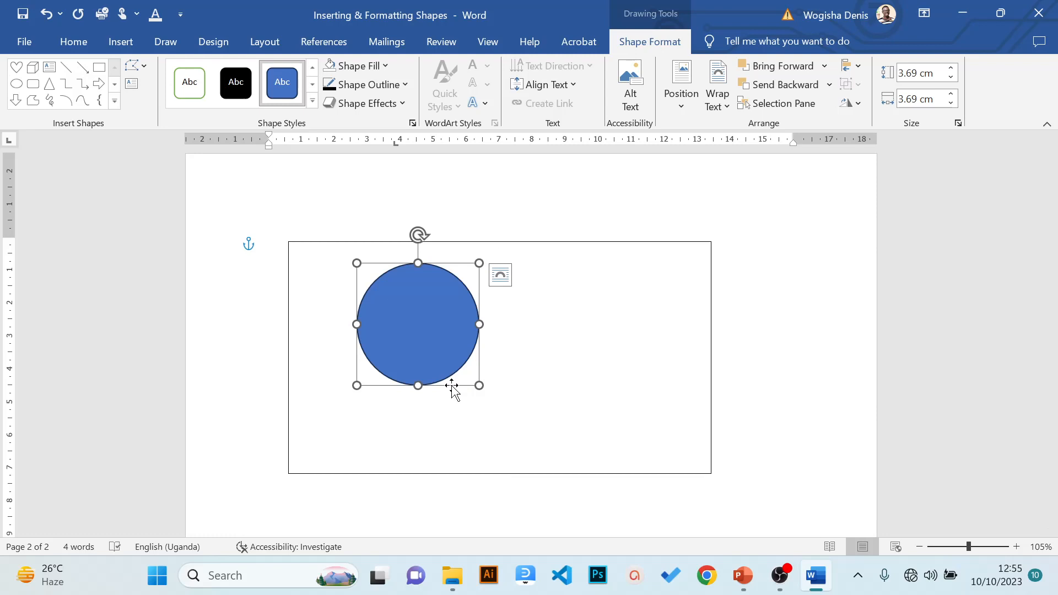
Nudge the circle slightly upward inside the rectangle and set its shape fill to No Fill
key("Up")
key("Up")
key("Up")
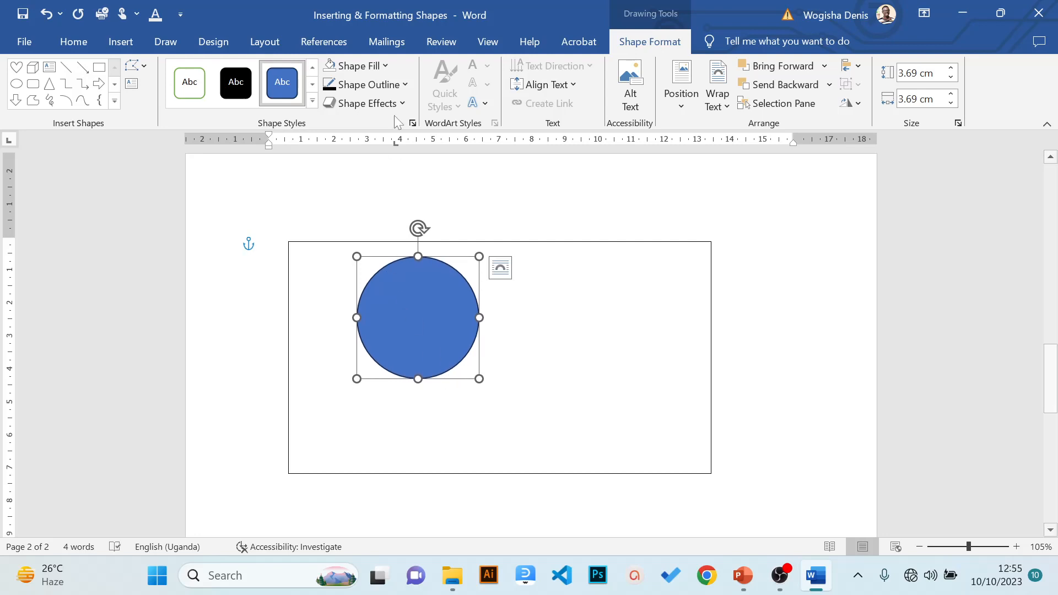
left_click(386, 65)
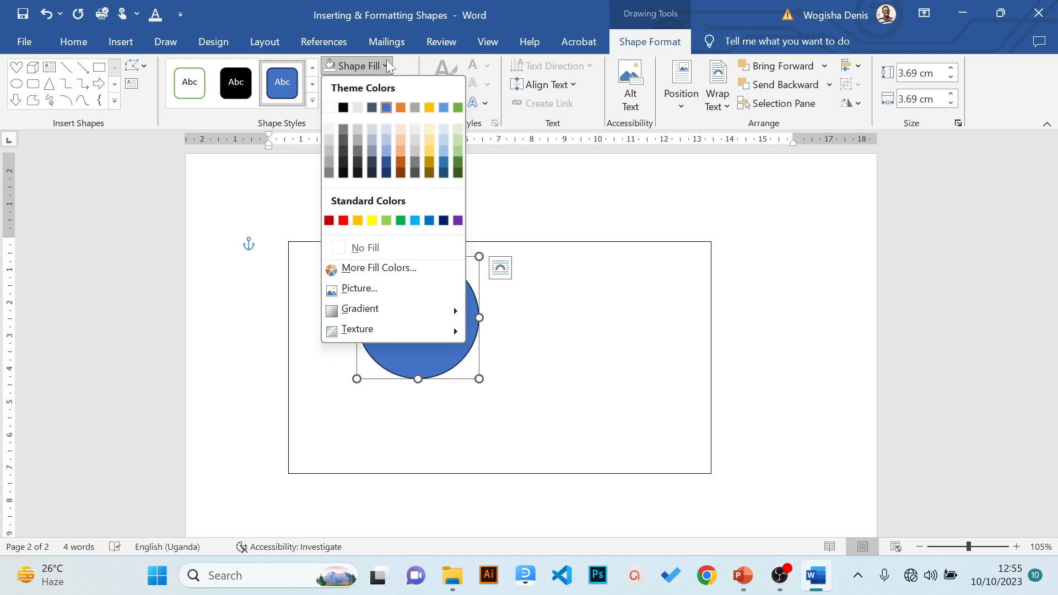
left_click(369, 247)
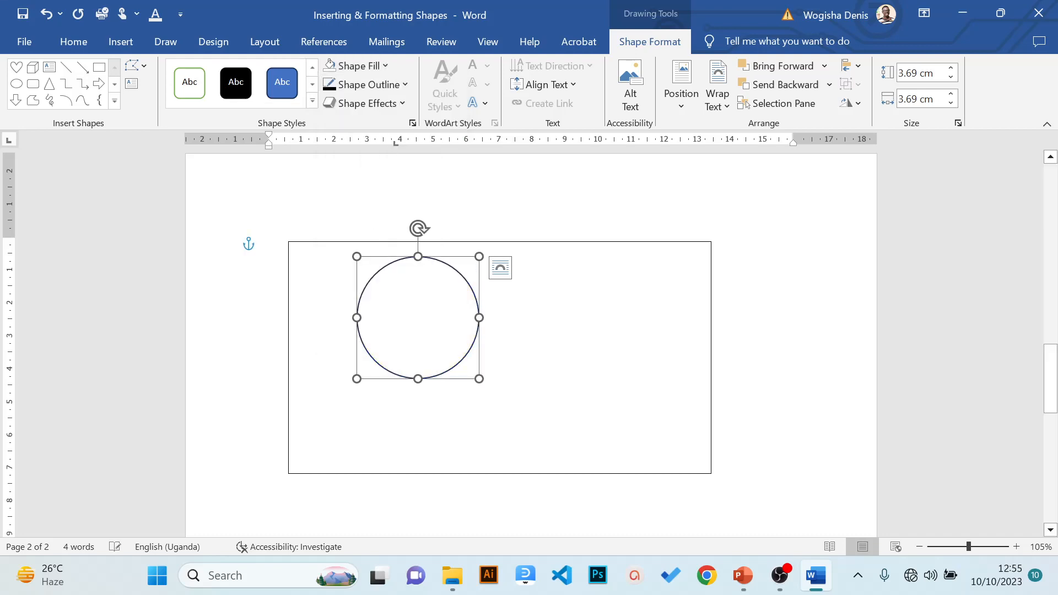
Set the circle's outline to Black, Text 1 with a weight of ½ pt
left_click(382, 87)
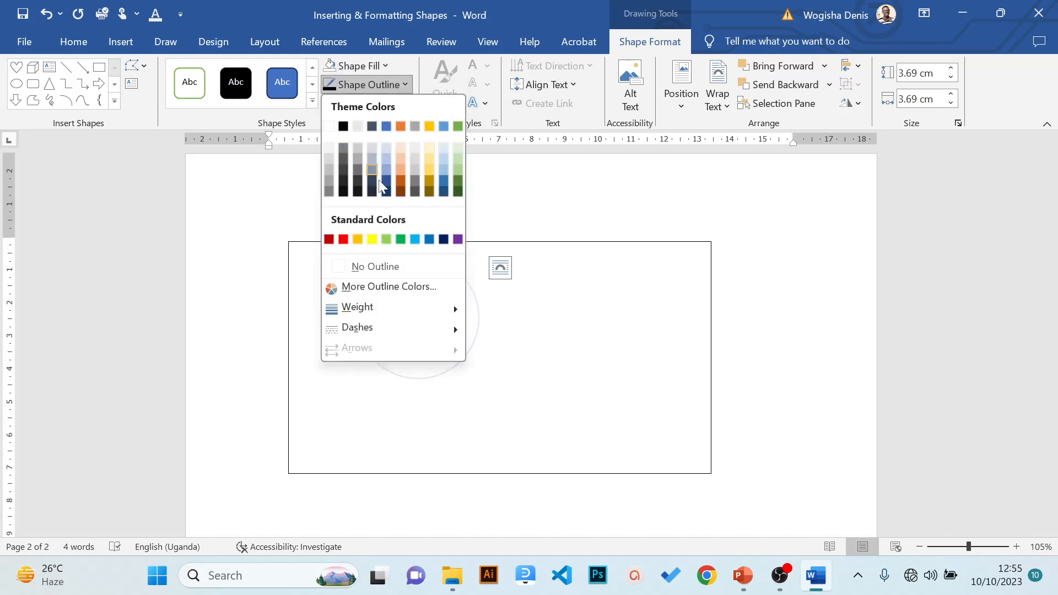
left_click(342, 126)
left_click(349, 88)
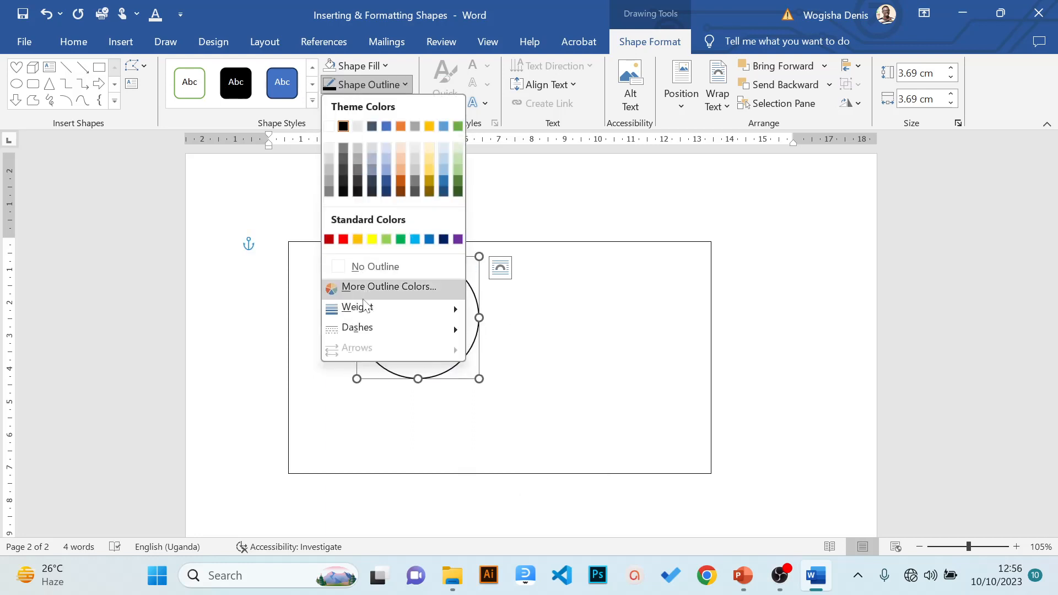
mouse_move(364, 307)
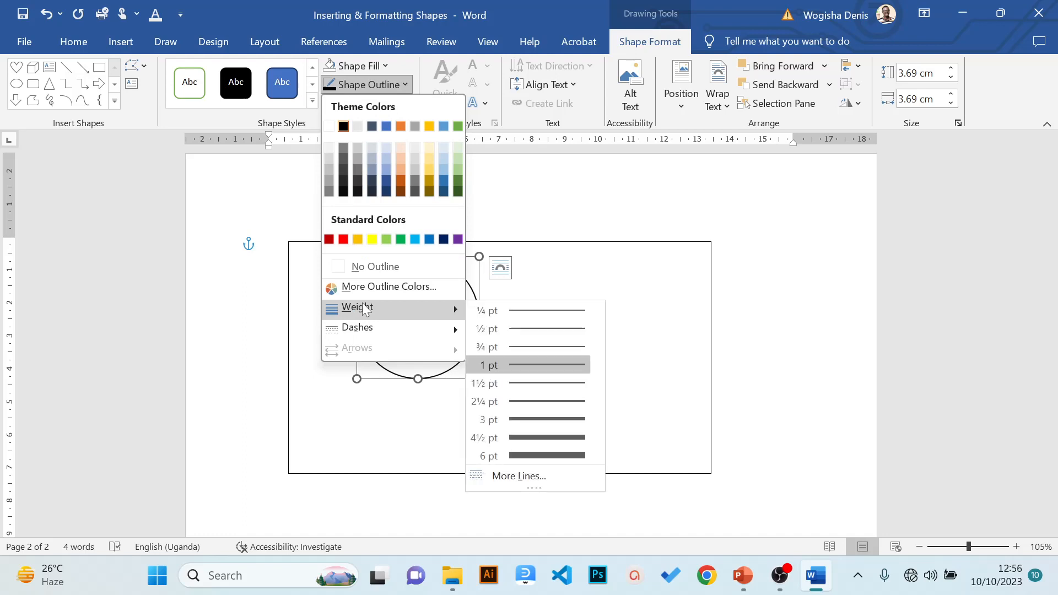
left_click(539, 333)
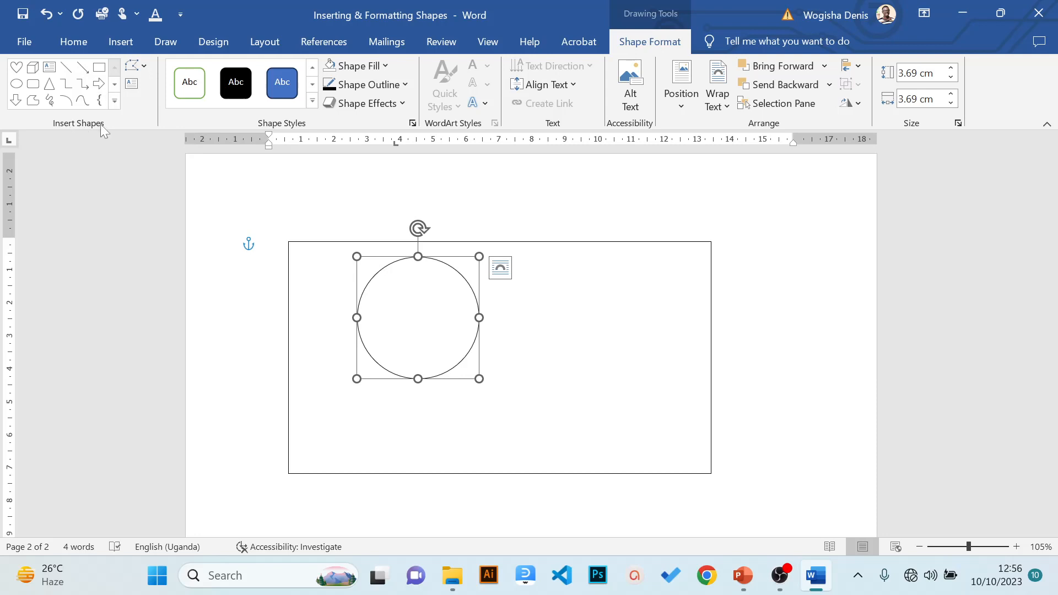
Try changing the circle into a rectangle with snipped diagonal corners, and undo the shape change
left_click(149, 65)
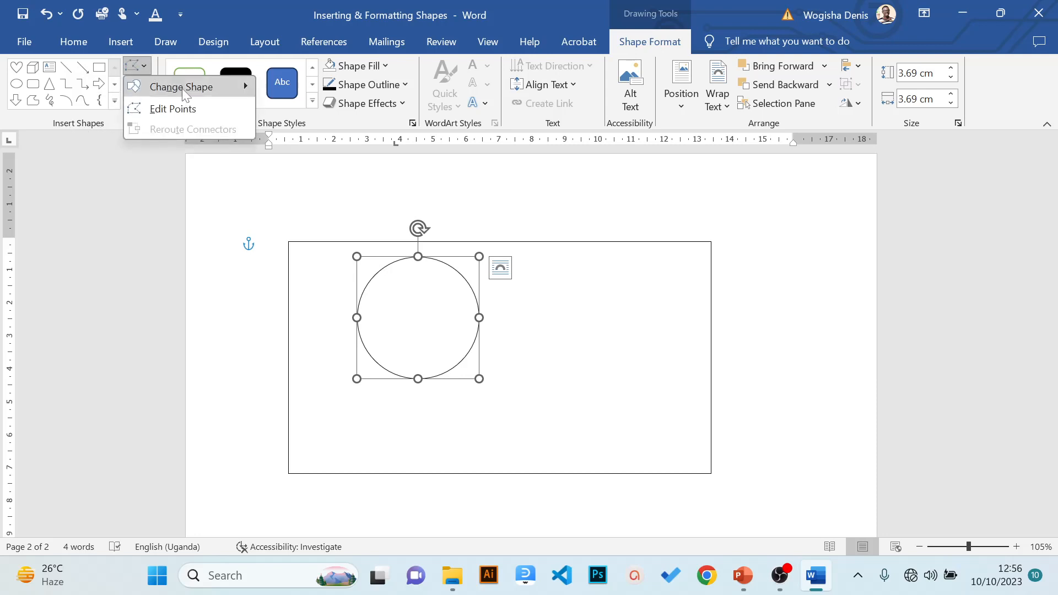
mouse_move(190, 91)
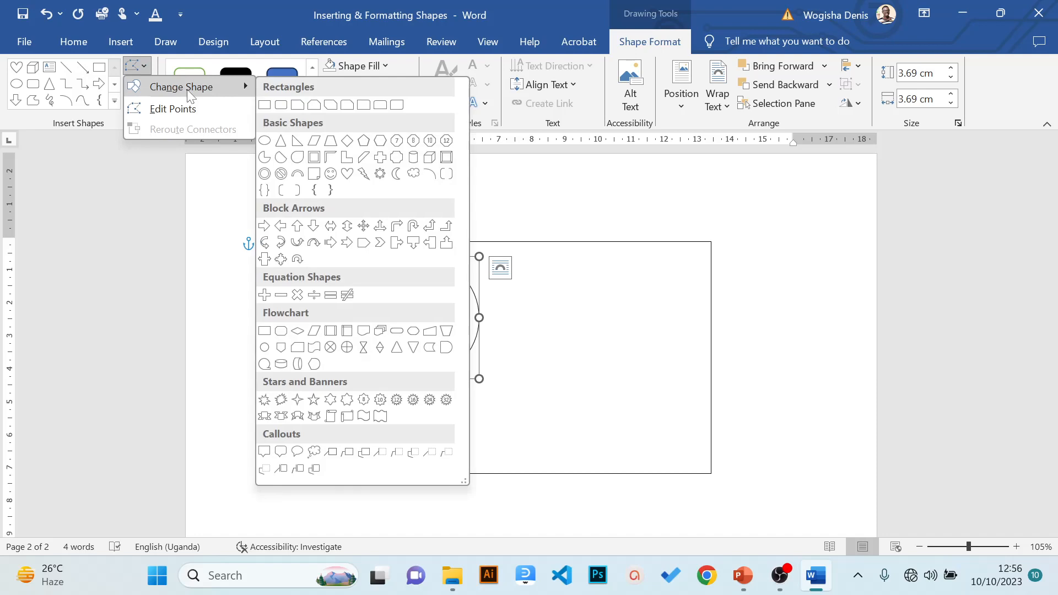
left_click(336, 106)
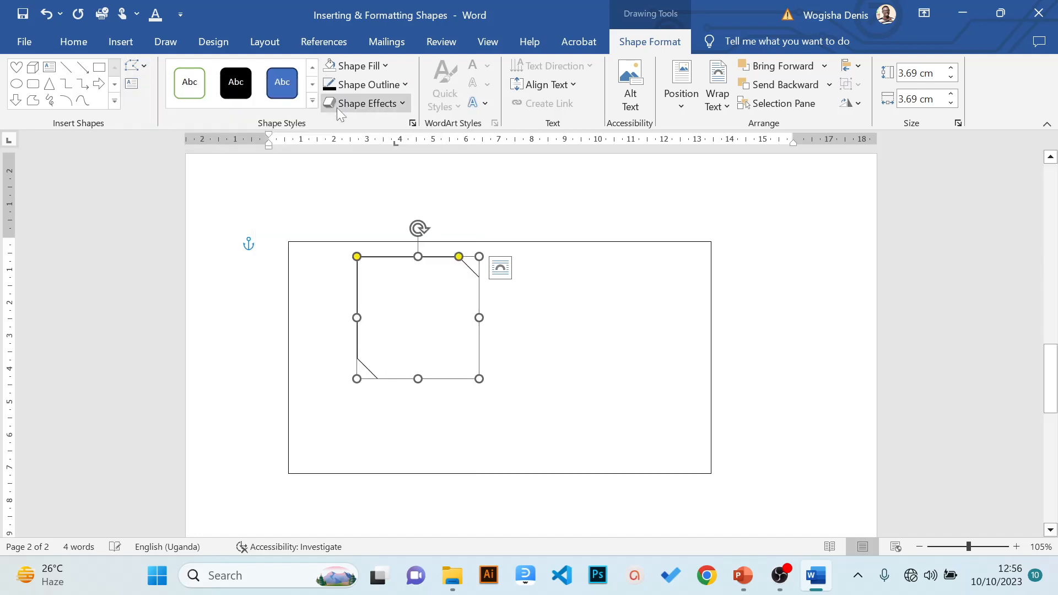
left_click(500, 364)
left_click(467, 380)
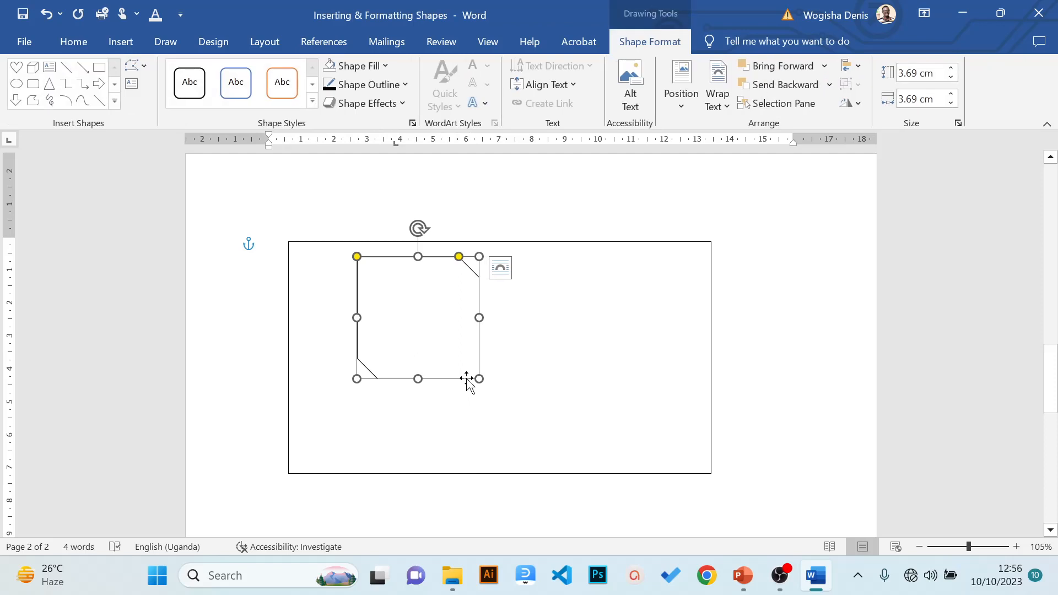
left_click(46, 18)
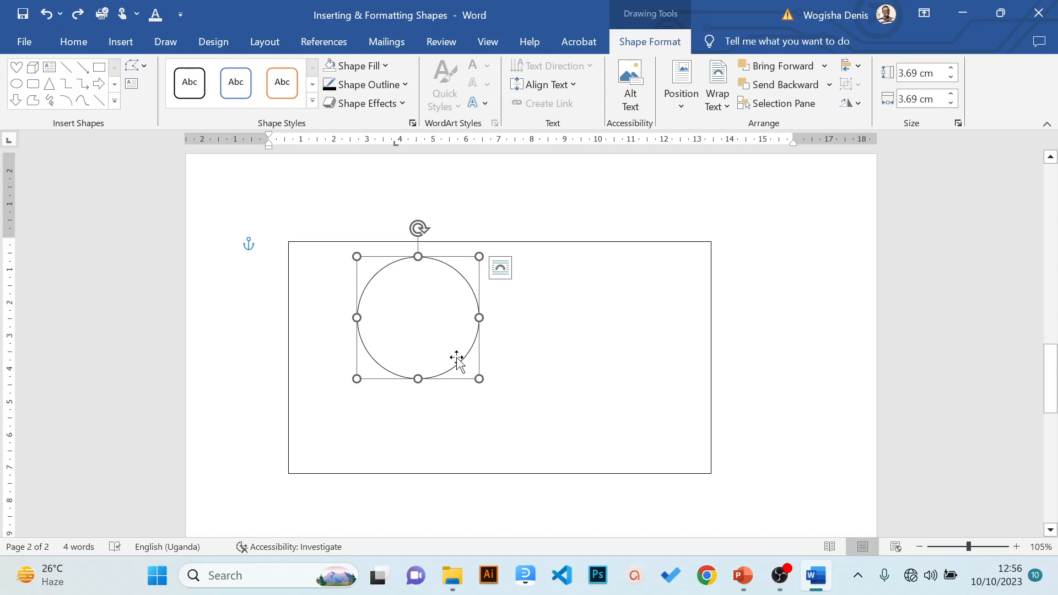
Shift the circle slightly to the left inside the rectangle and paste a copy of it
mouse_move(461, 361)
left_mouse_down()
mouse_move(466, 378)
mouse_move(446, 363)
left_mouse_up()
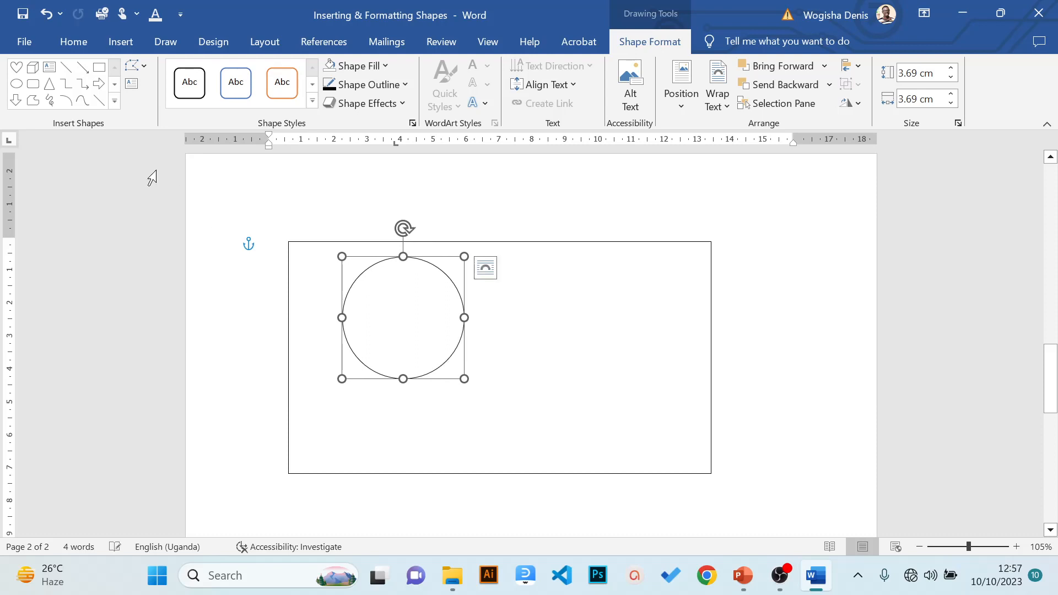
left_click(72, 42)
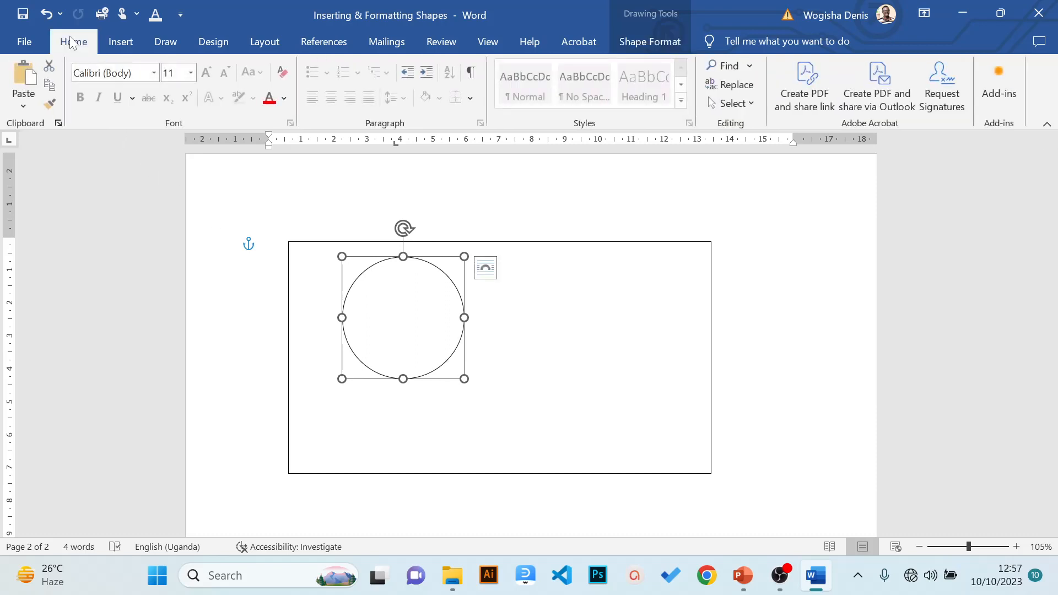
left_click(49, 87)
left_click(17, 66)
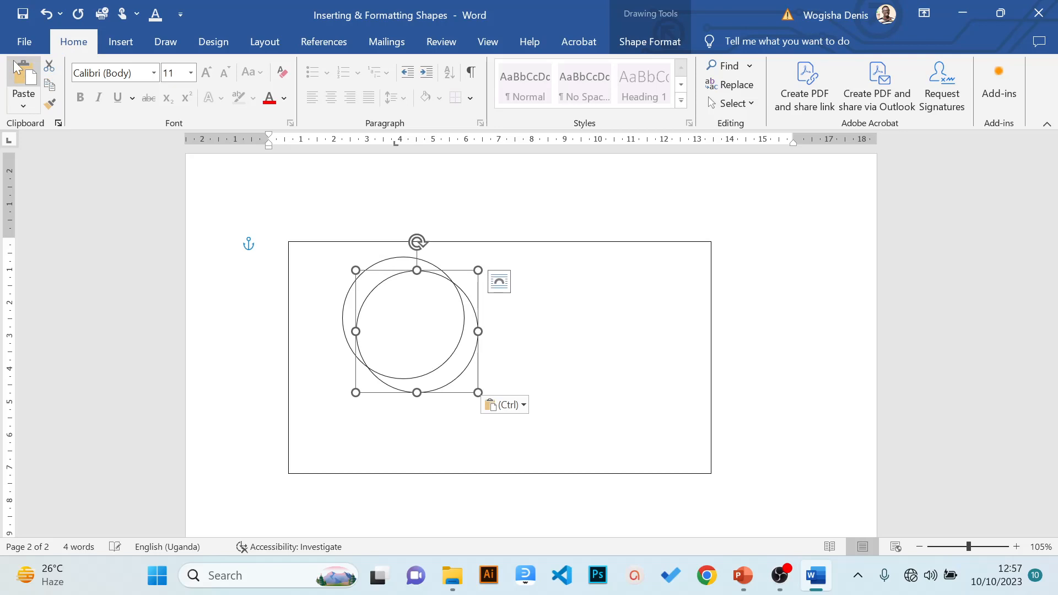
Move the copied circle right and up until it is level with the first circle and overlaps its right side
key("Right")
key("Right")
key("Right")
key("Right")
key("Right")
key("Right")
key("Right")
key("Right")
key("Right")
key("Right")
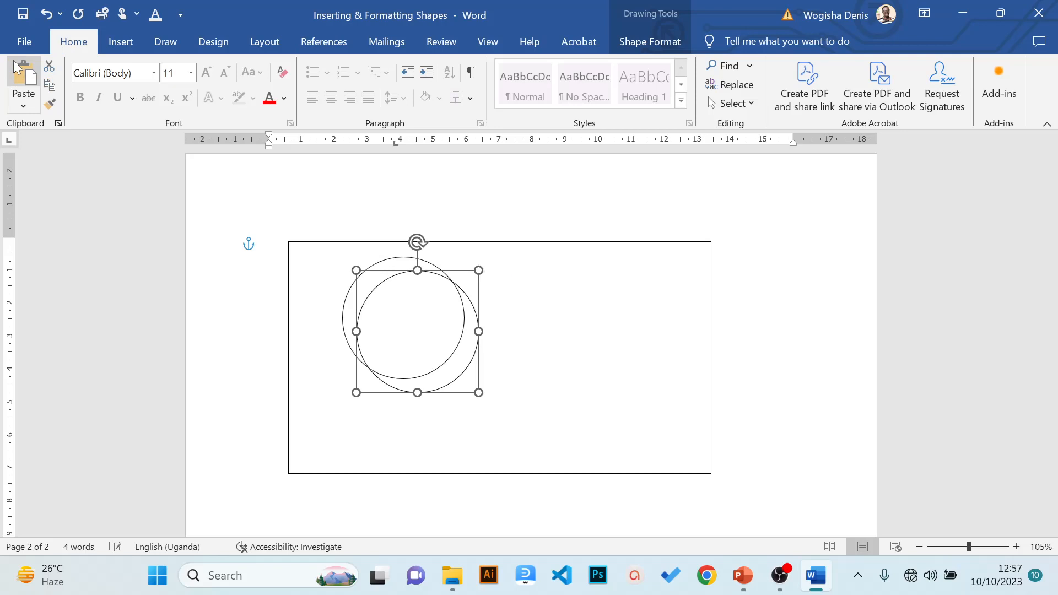
key("Right")
key("Right")
key("Right")
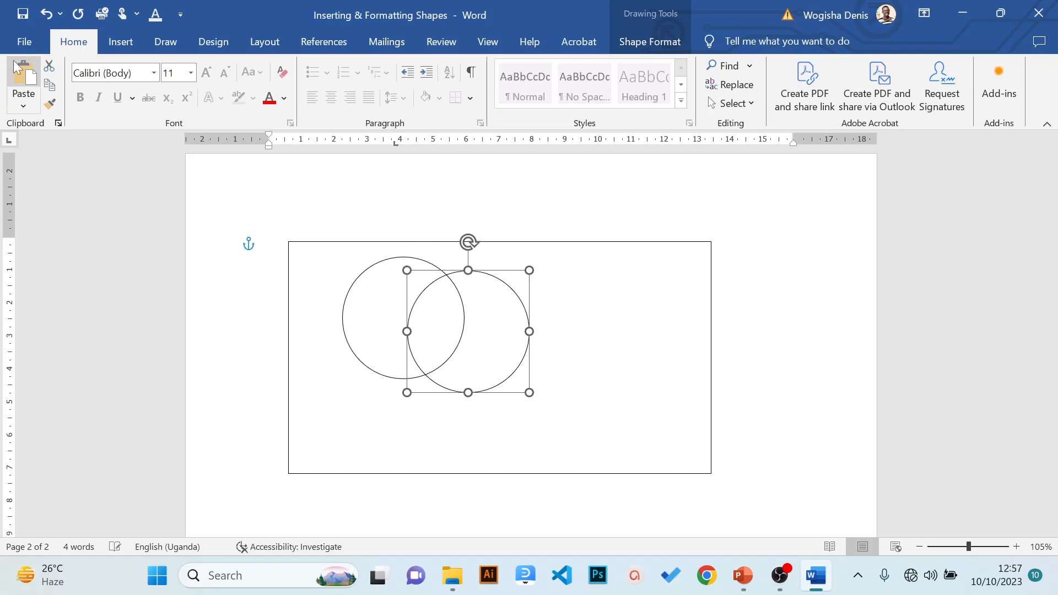
key("ctrl+Right")
key("ctrl+Right")
key("ctrl+Right")
key("ctrl+Right")
key("ctrl+Right")
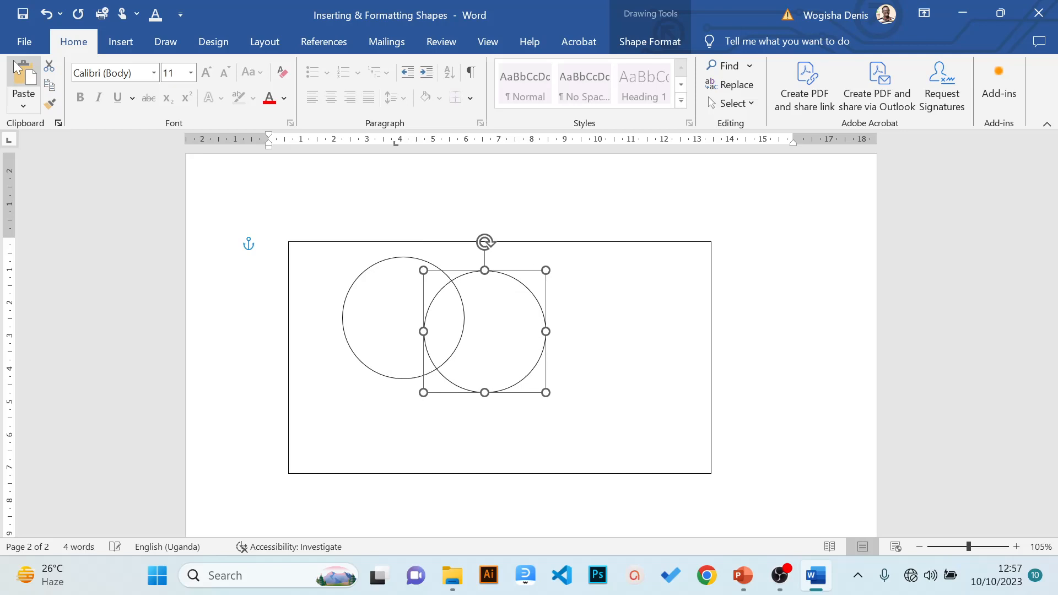
key("Up")
key("Up")
key("Up")
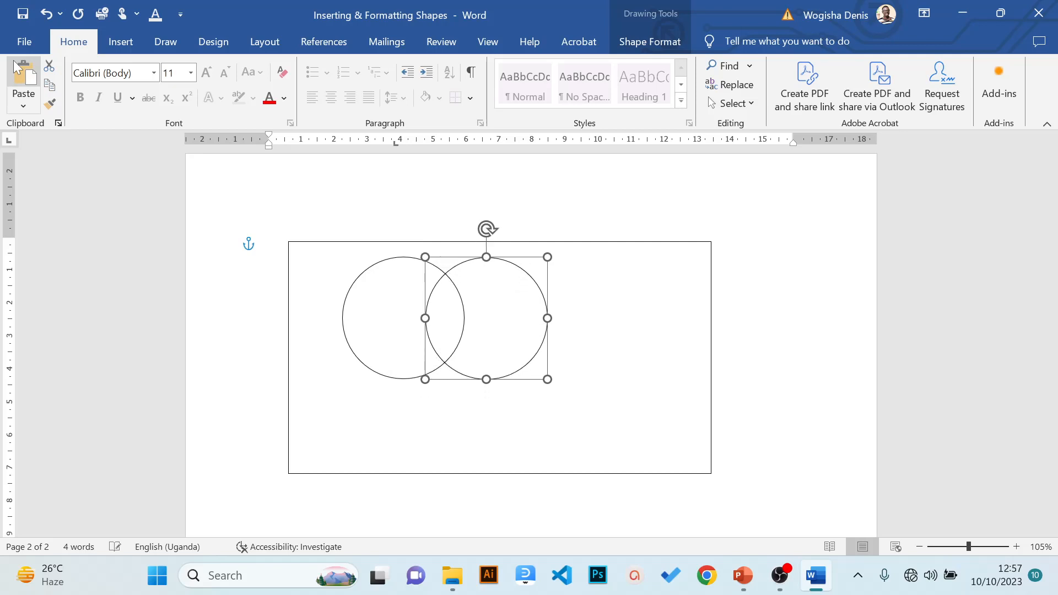
key("ctrl+Right")
key("ctrl+Right")
key("ctrl+Right")
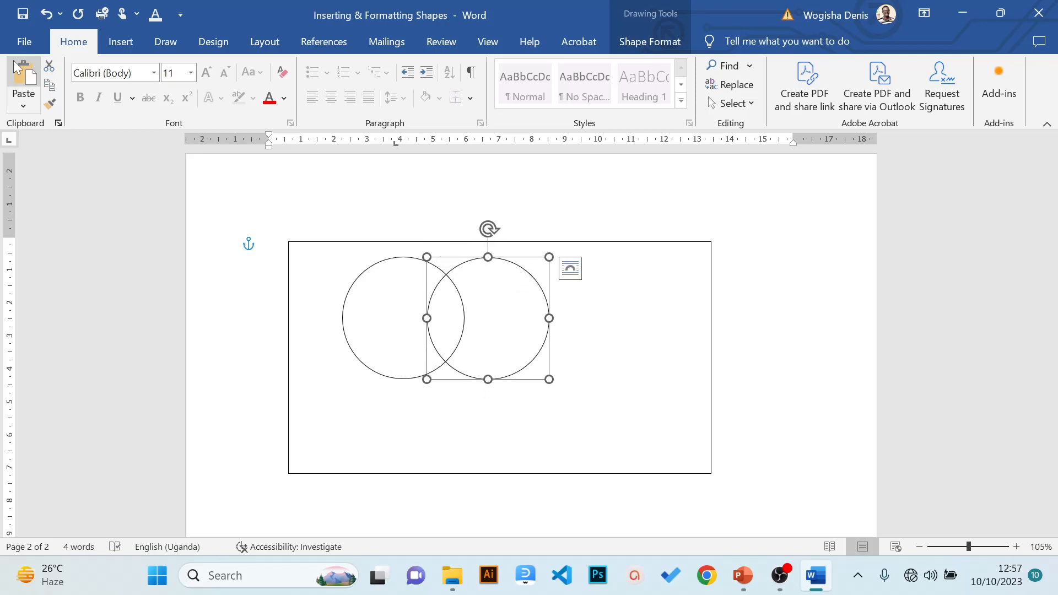